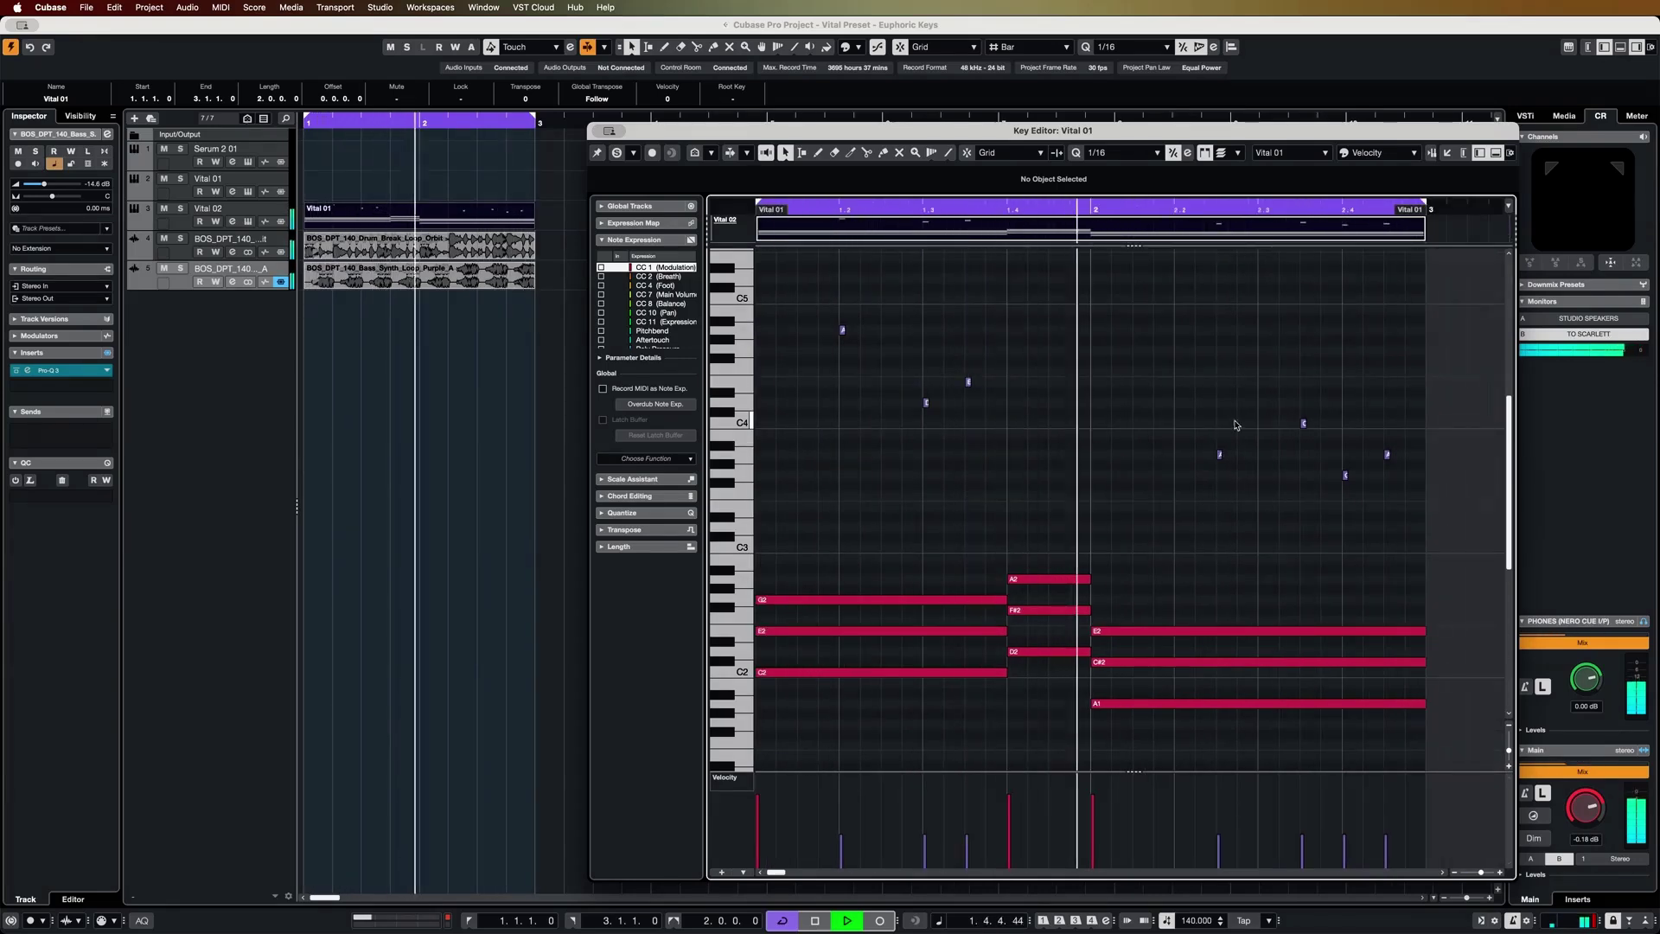
Step: Delete the last short high note near the end of bar 2 in the Vital 01 part and solo the Vital 02 track
click(1388, 454)
key(Delete)
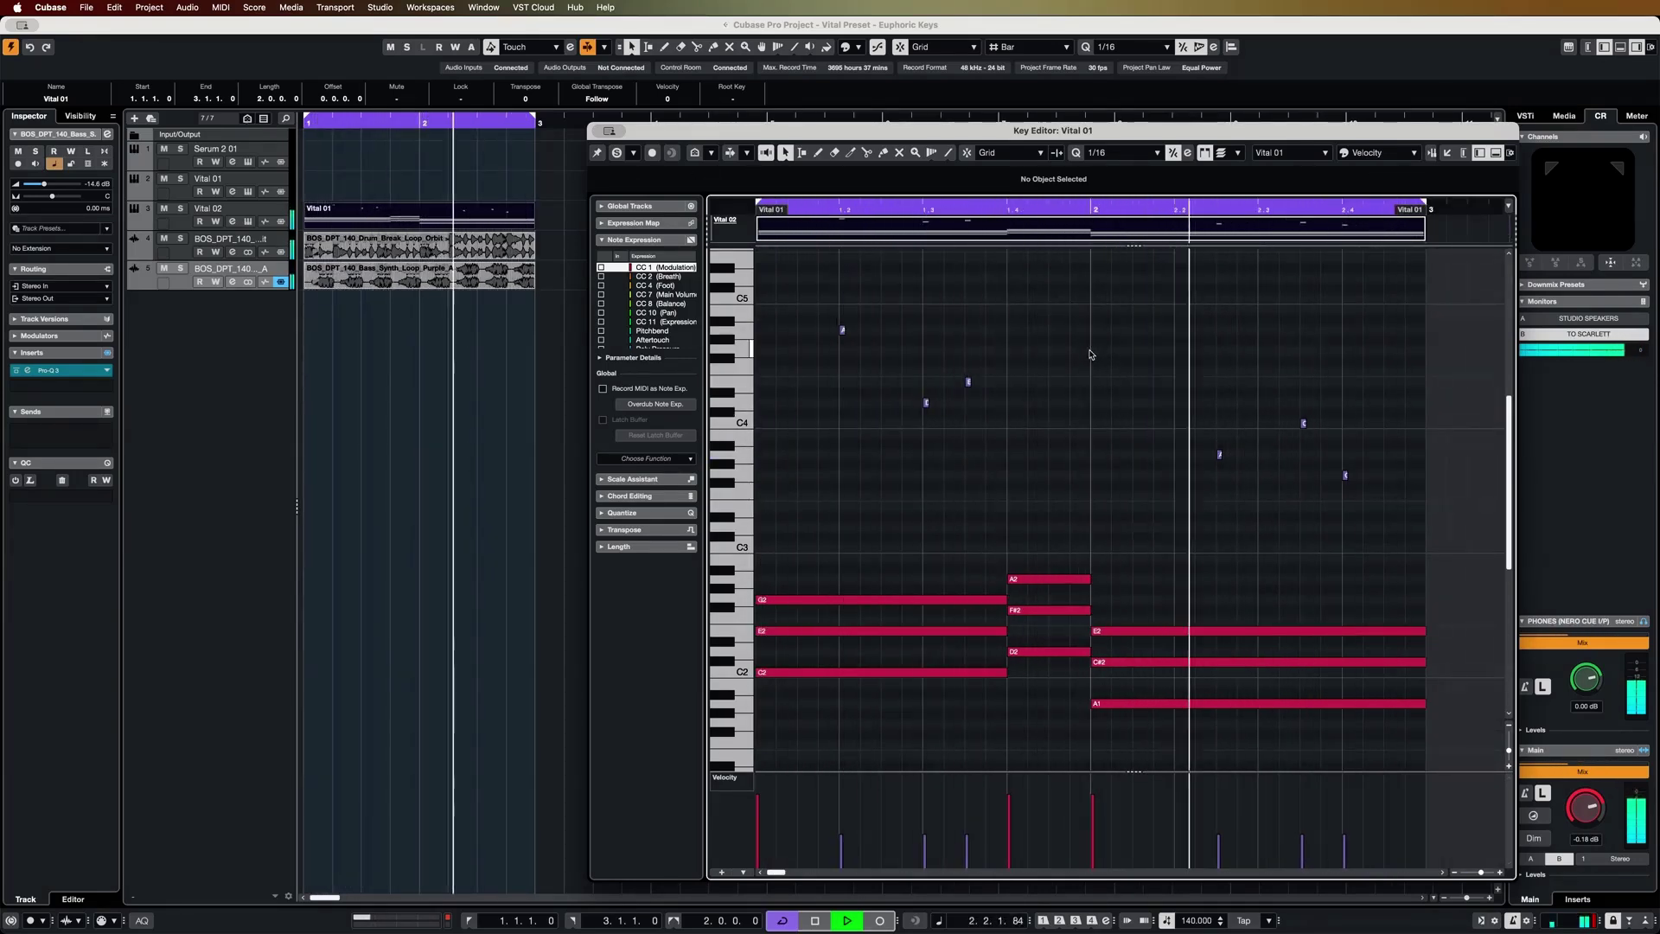
click(190, 217)
click(180, 208)
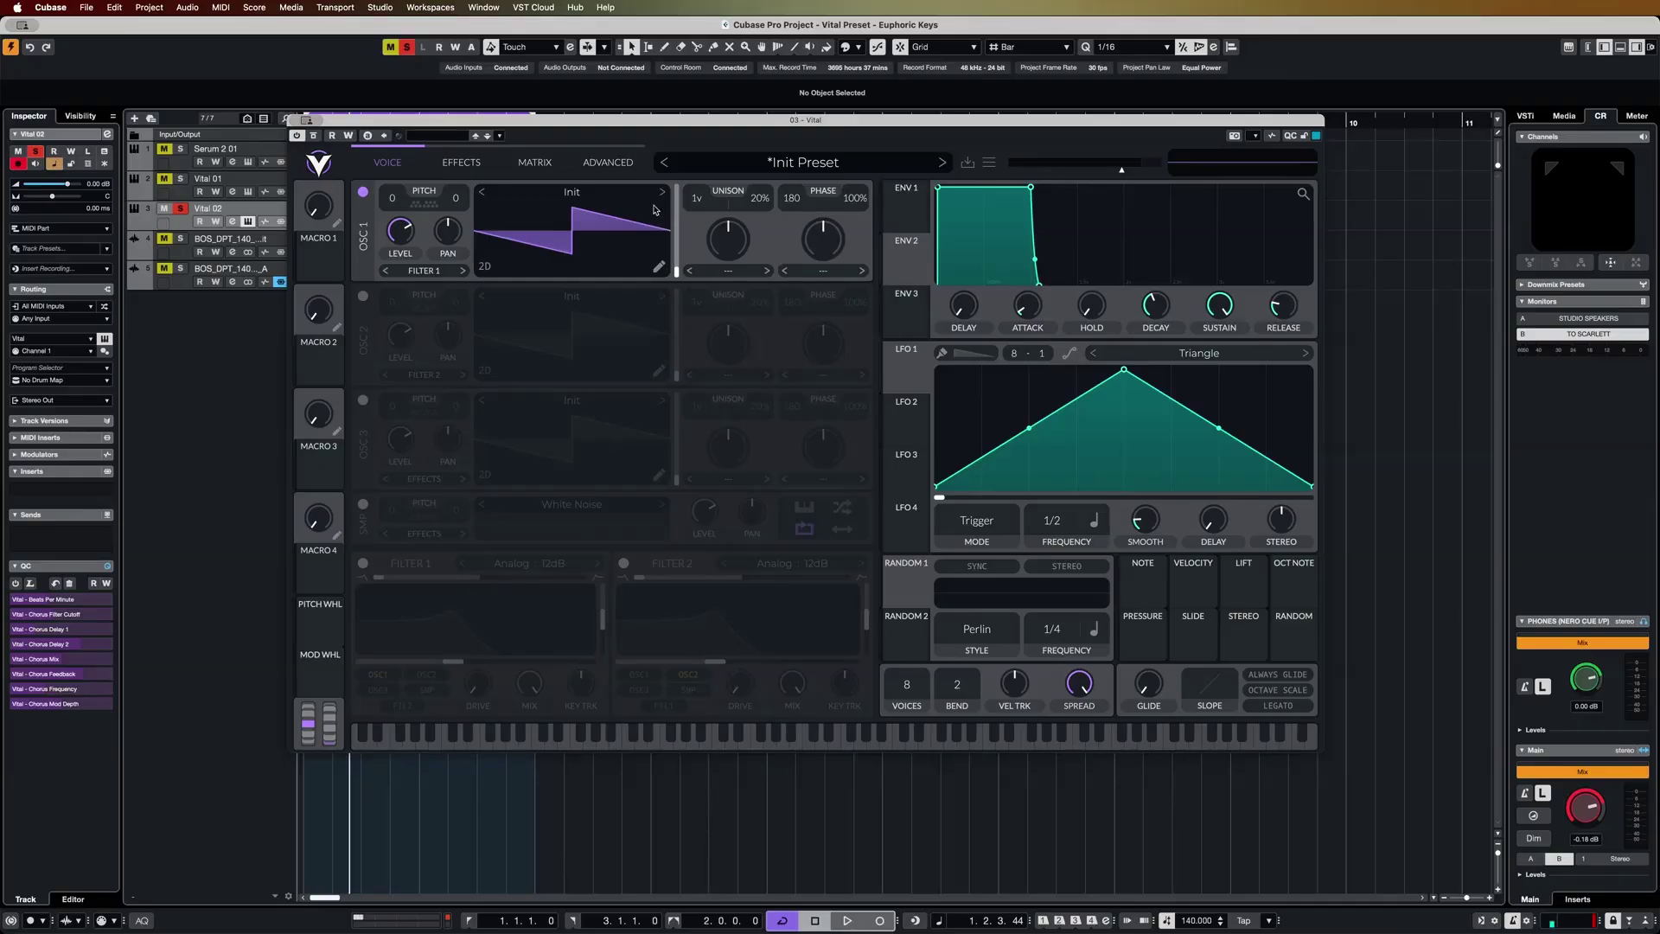
Step: Load the factory Basic Shapes wavetable into oscillator 1 and set three unison voices with 8% detune
click(599, 200)
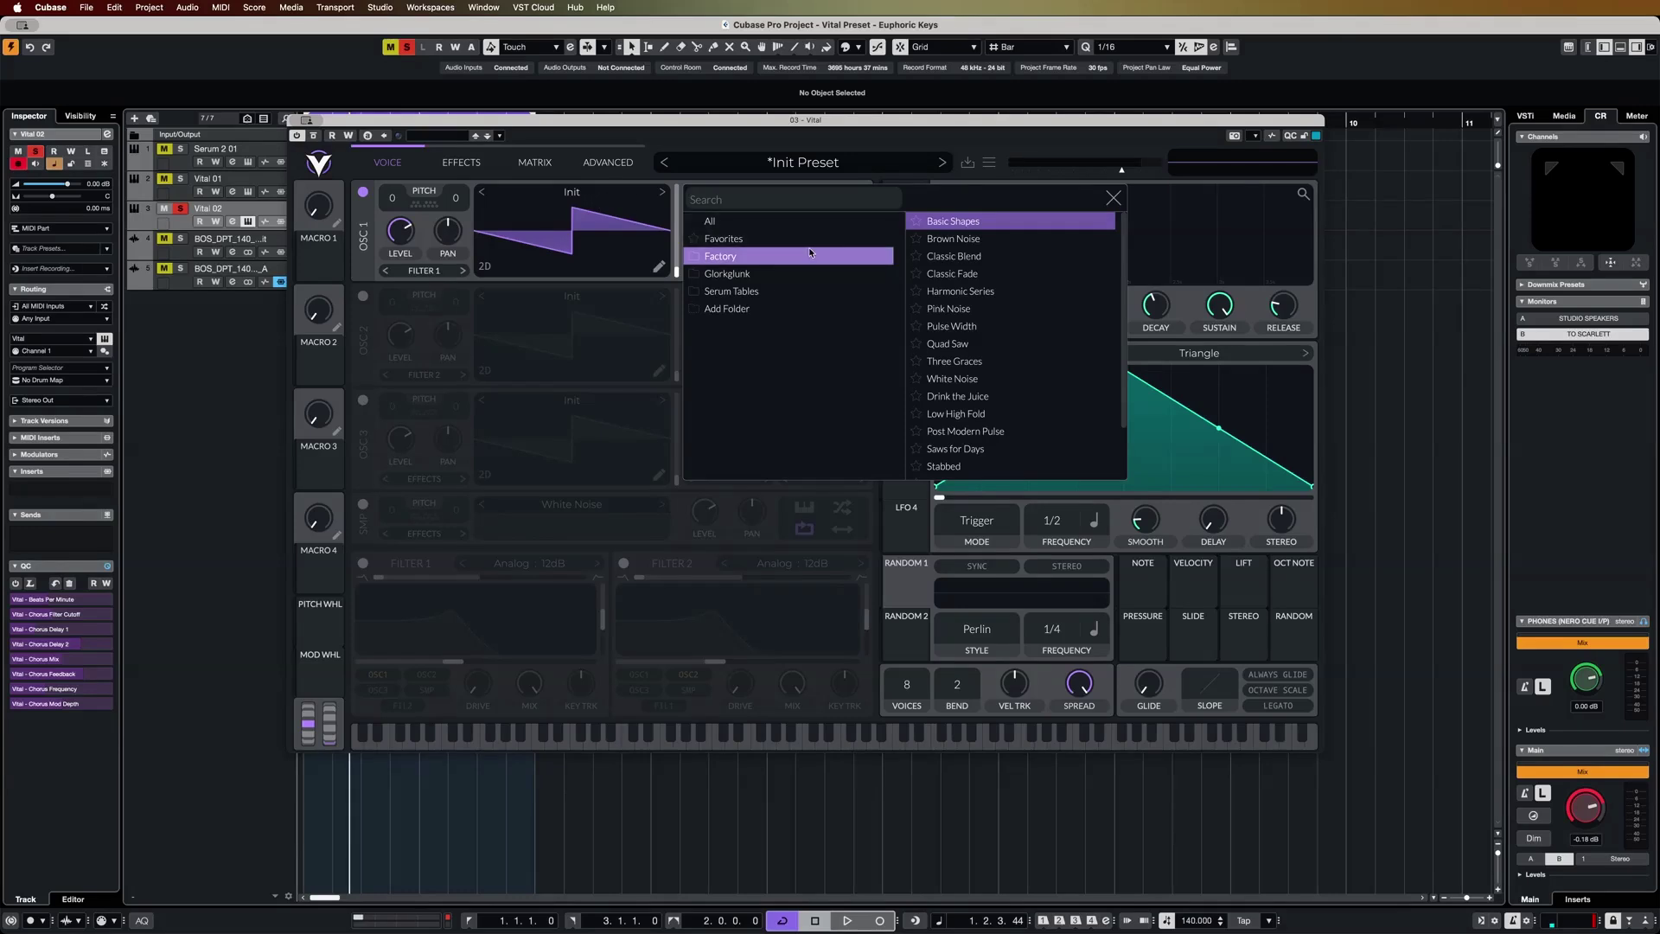
click(965, 221)
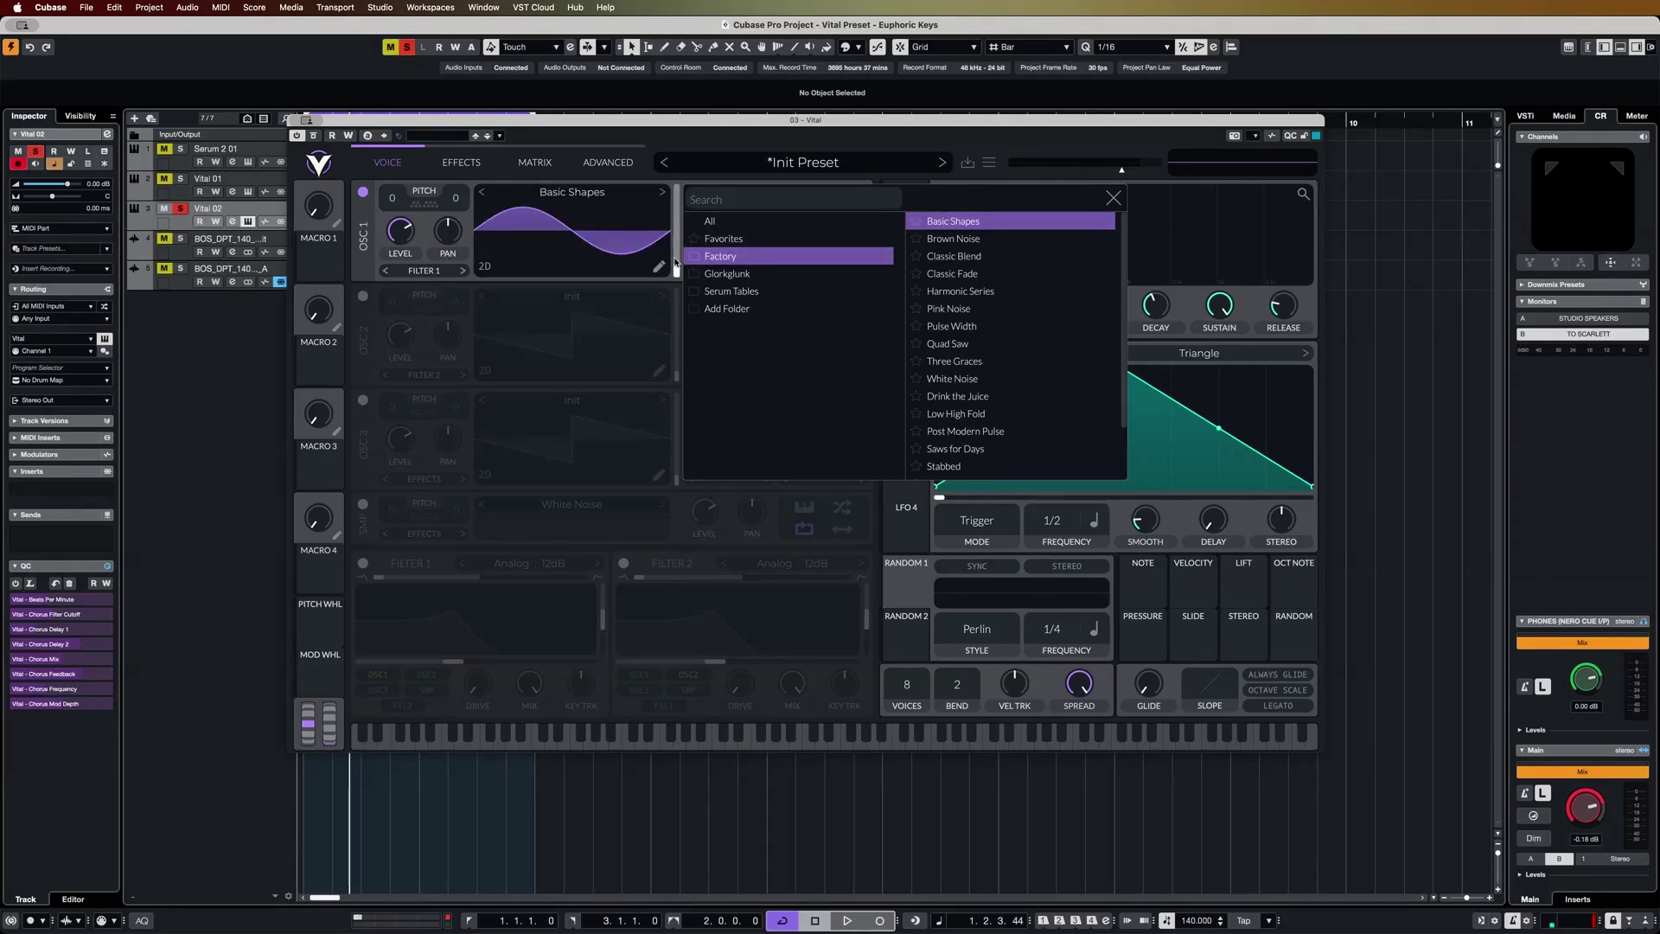
click(1114, 198)
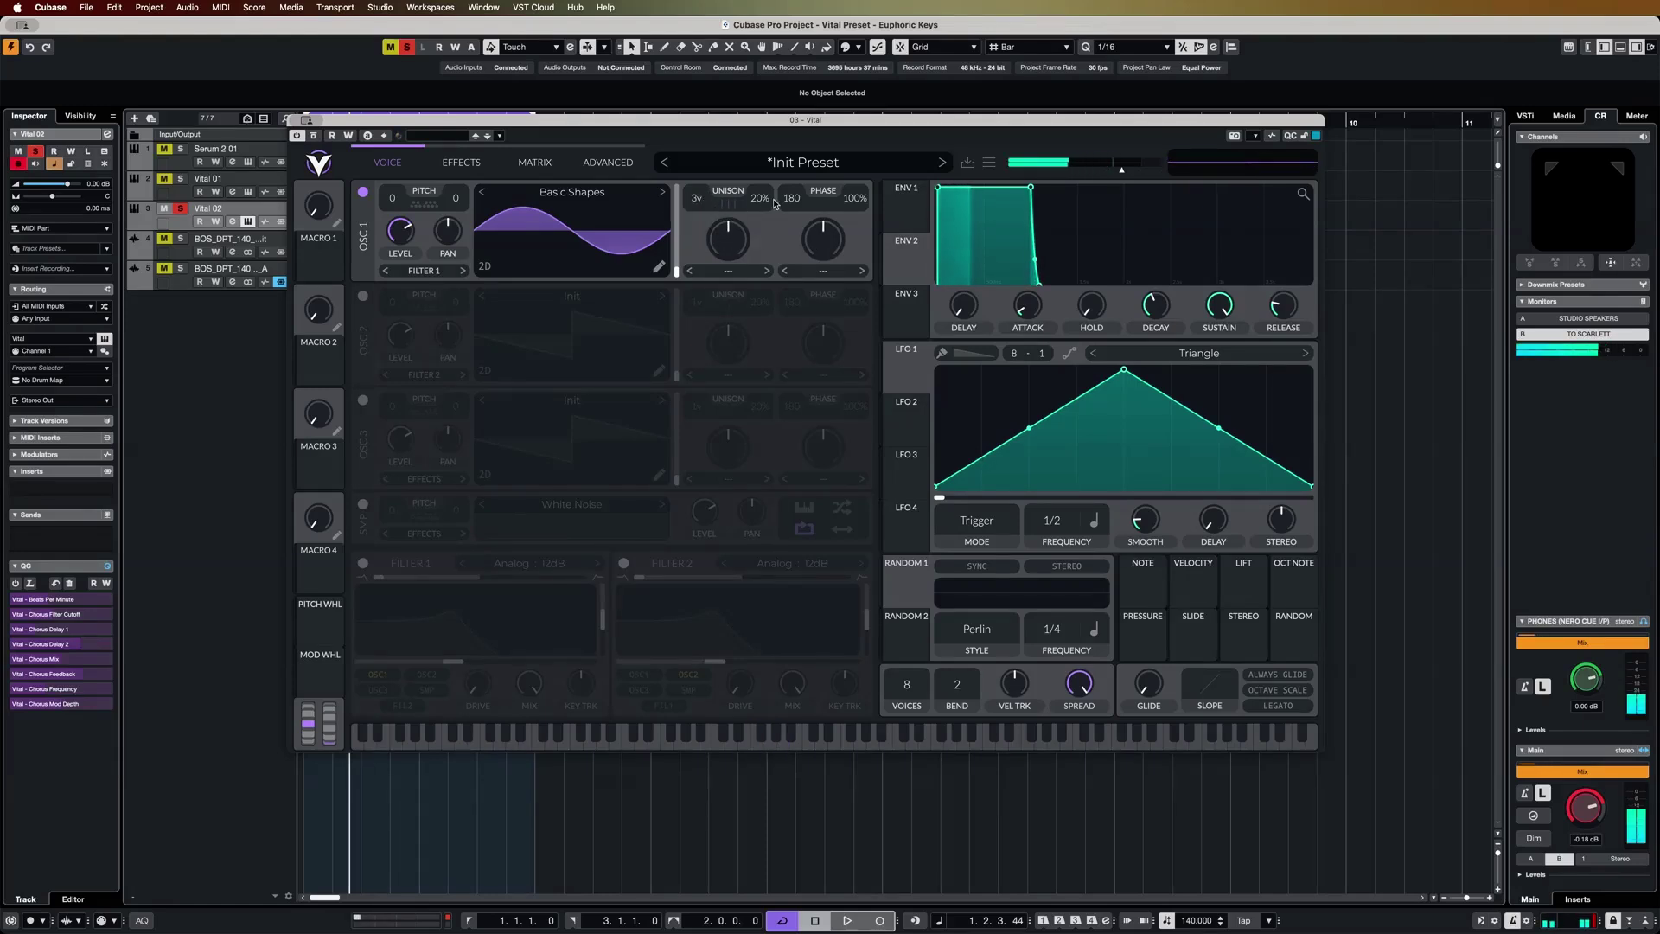
drag(761, 199, 764, 207)
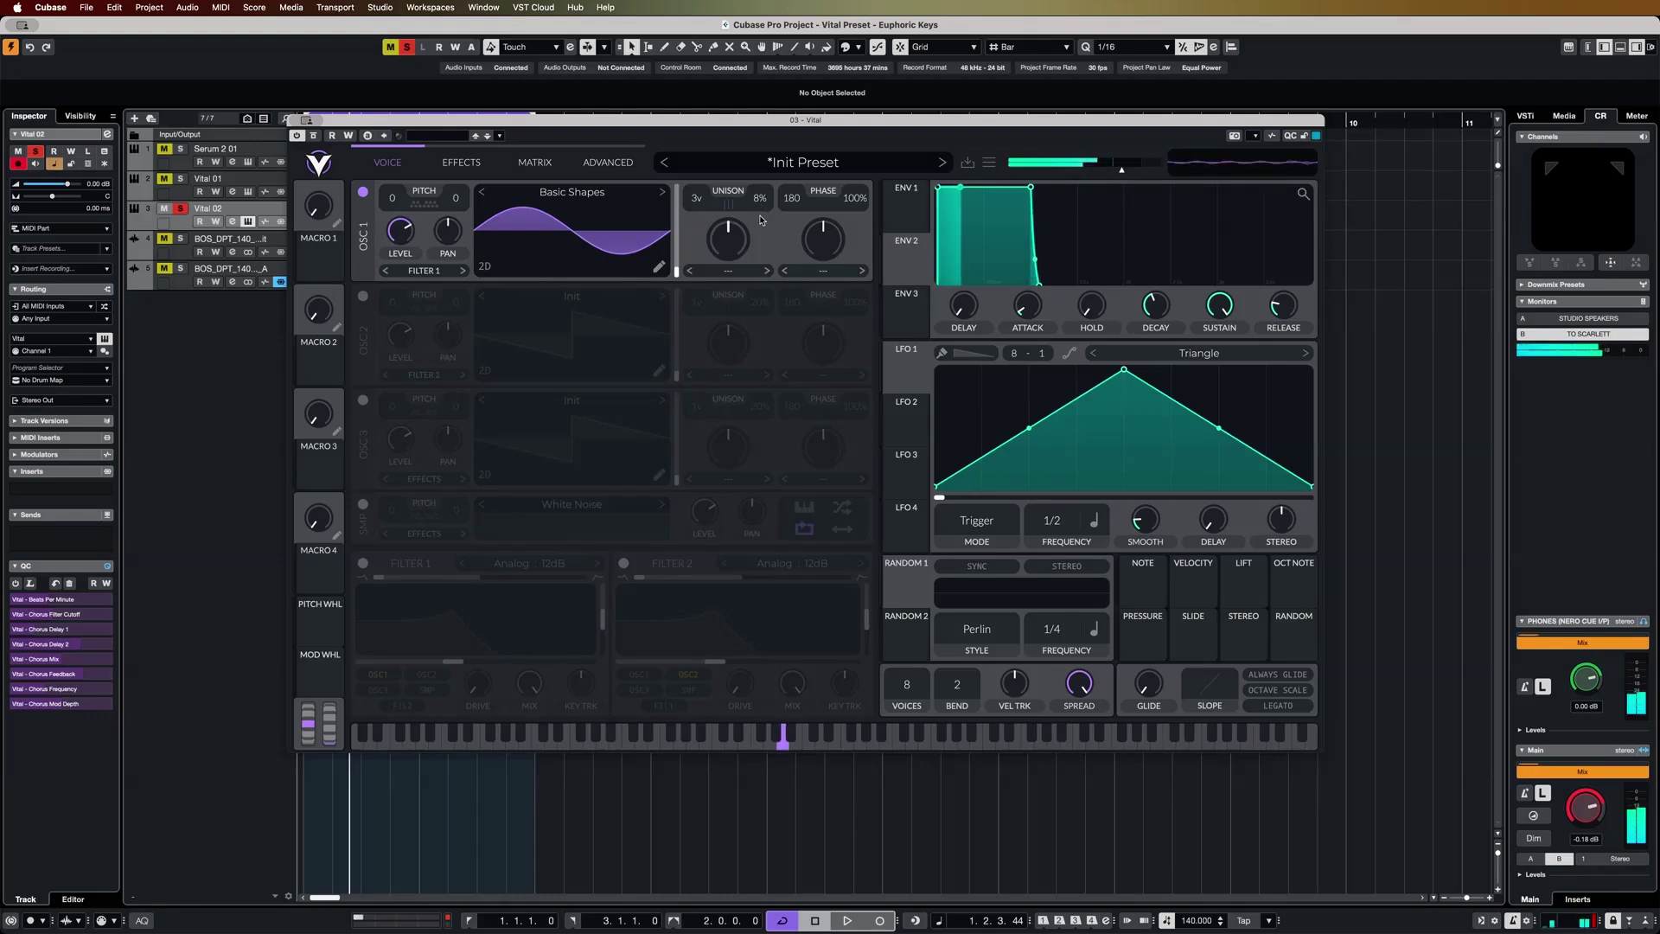
Step: Enable oscillator 2 with the factory Basic Shapes wavetable, transposed up 12 semitones and with three unison voices
click(363, 296)
click(670, 342)
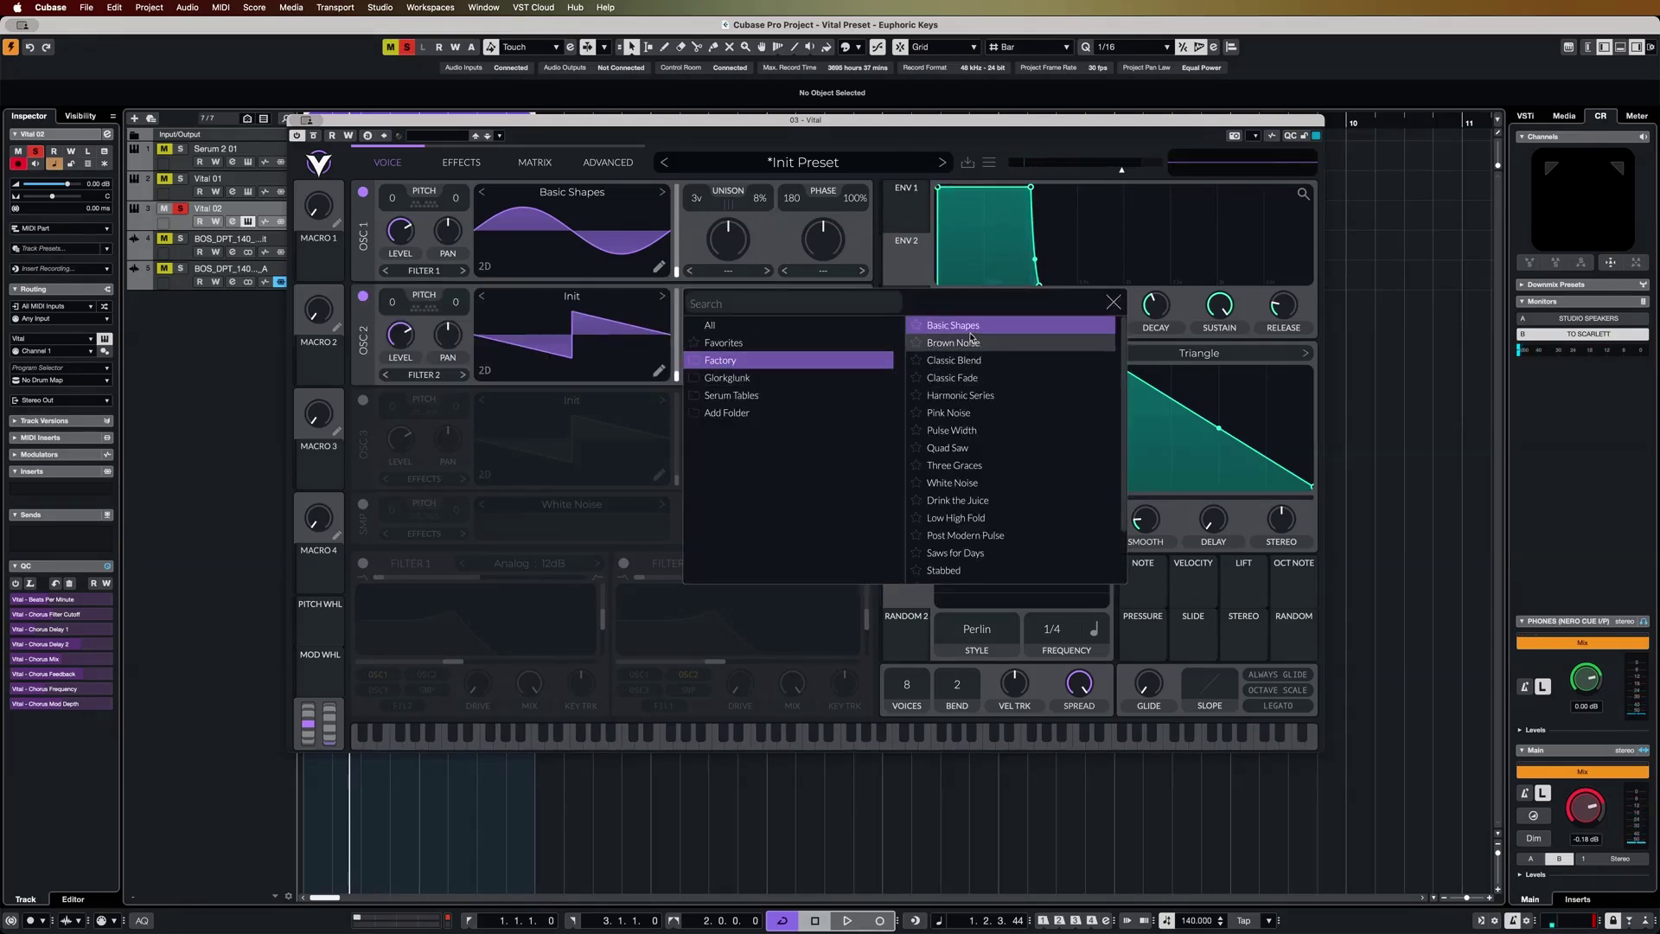
click(953, 325)
click(1113, 304)
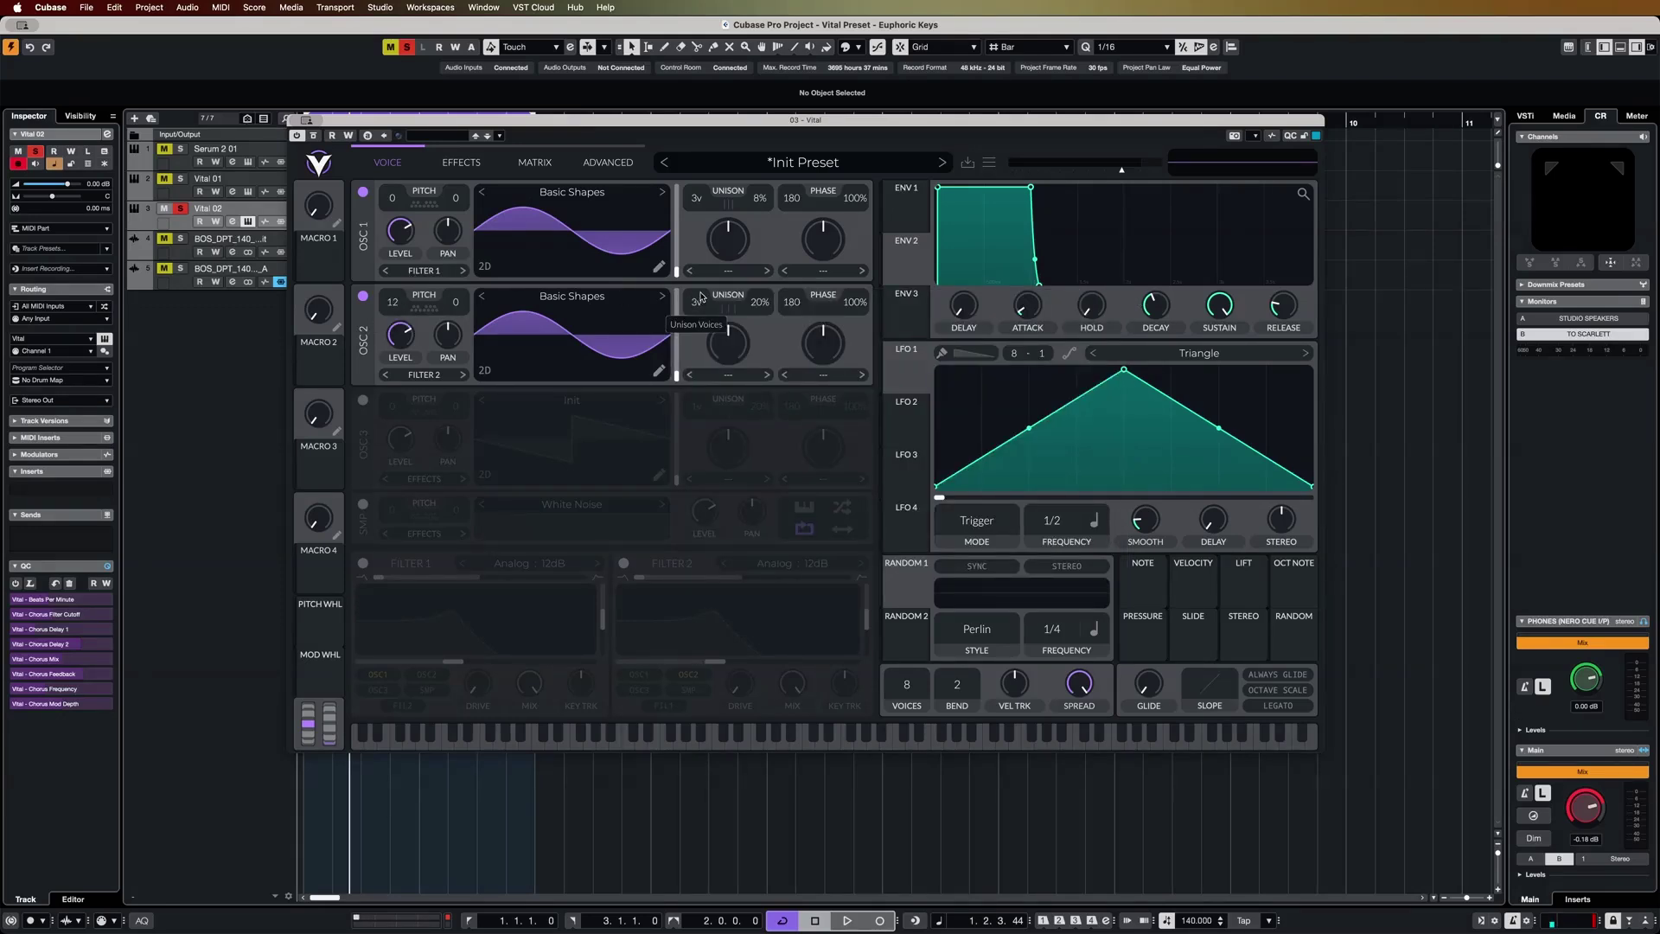
Step: Set oscillator 2's unison detune to 10% and lower its level
drag(760, 302, 763, 313)
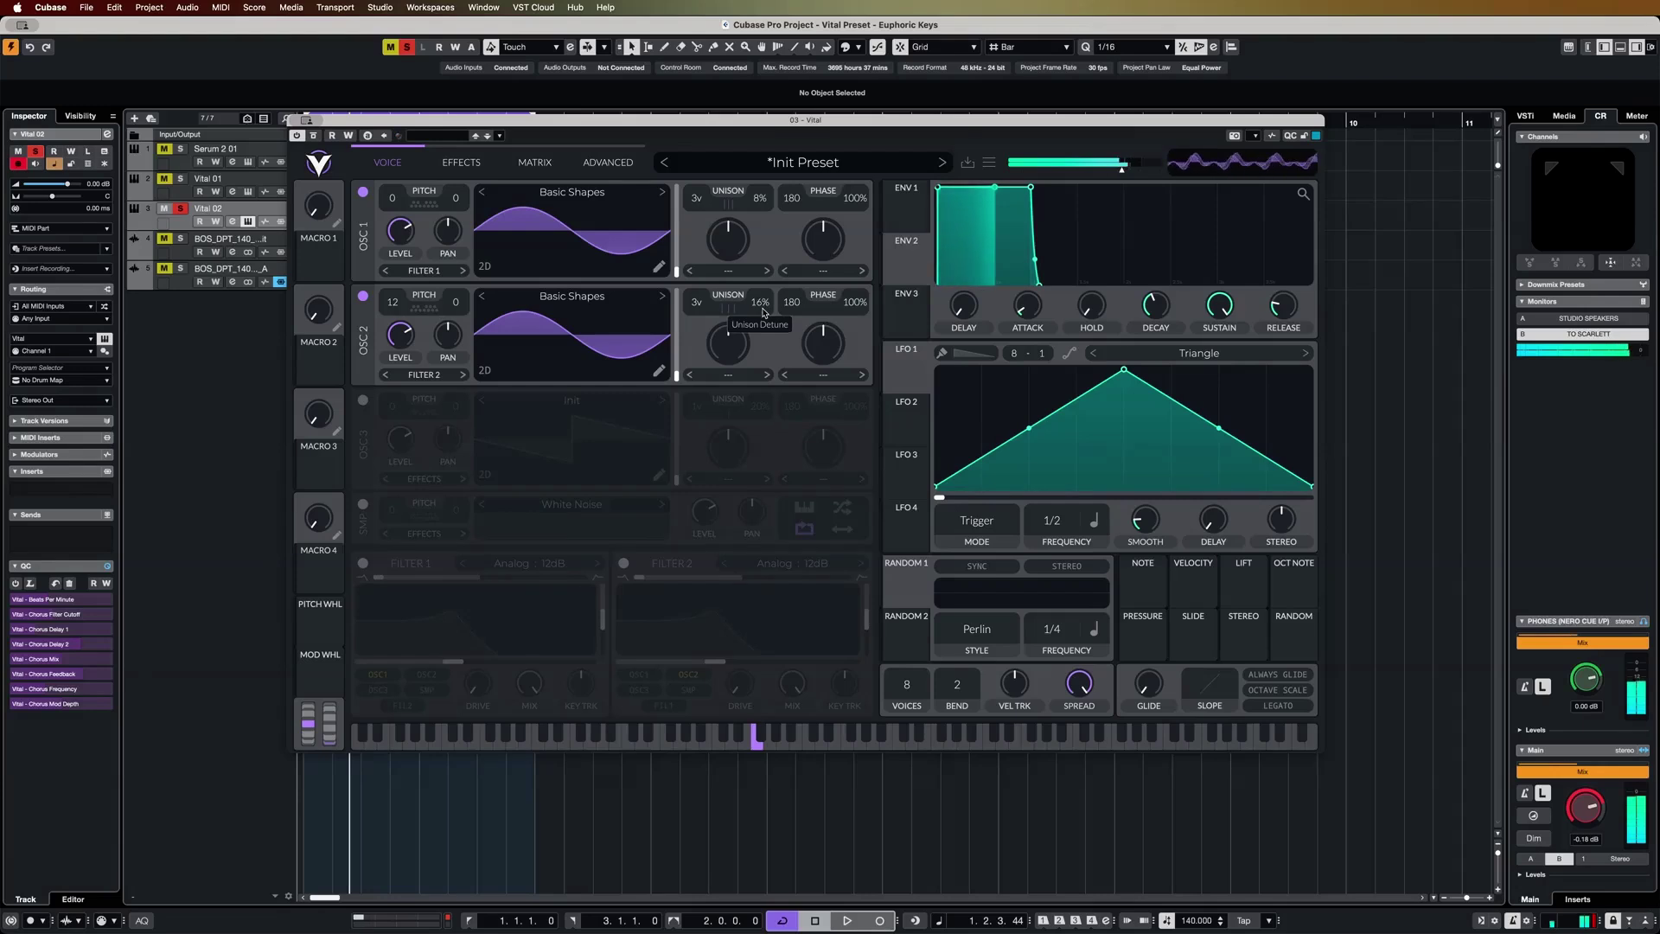
scroll(761, 313, down, 3)
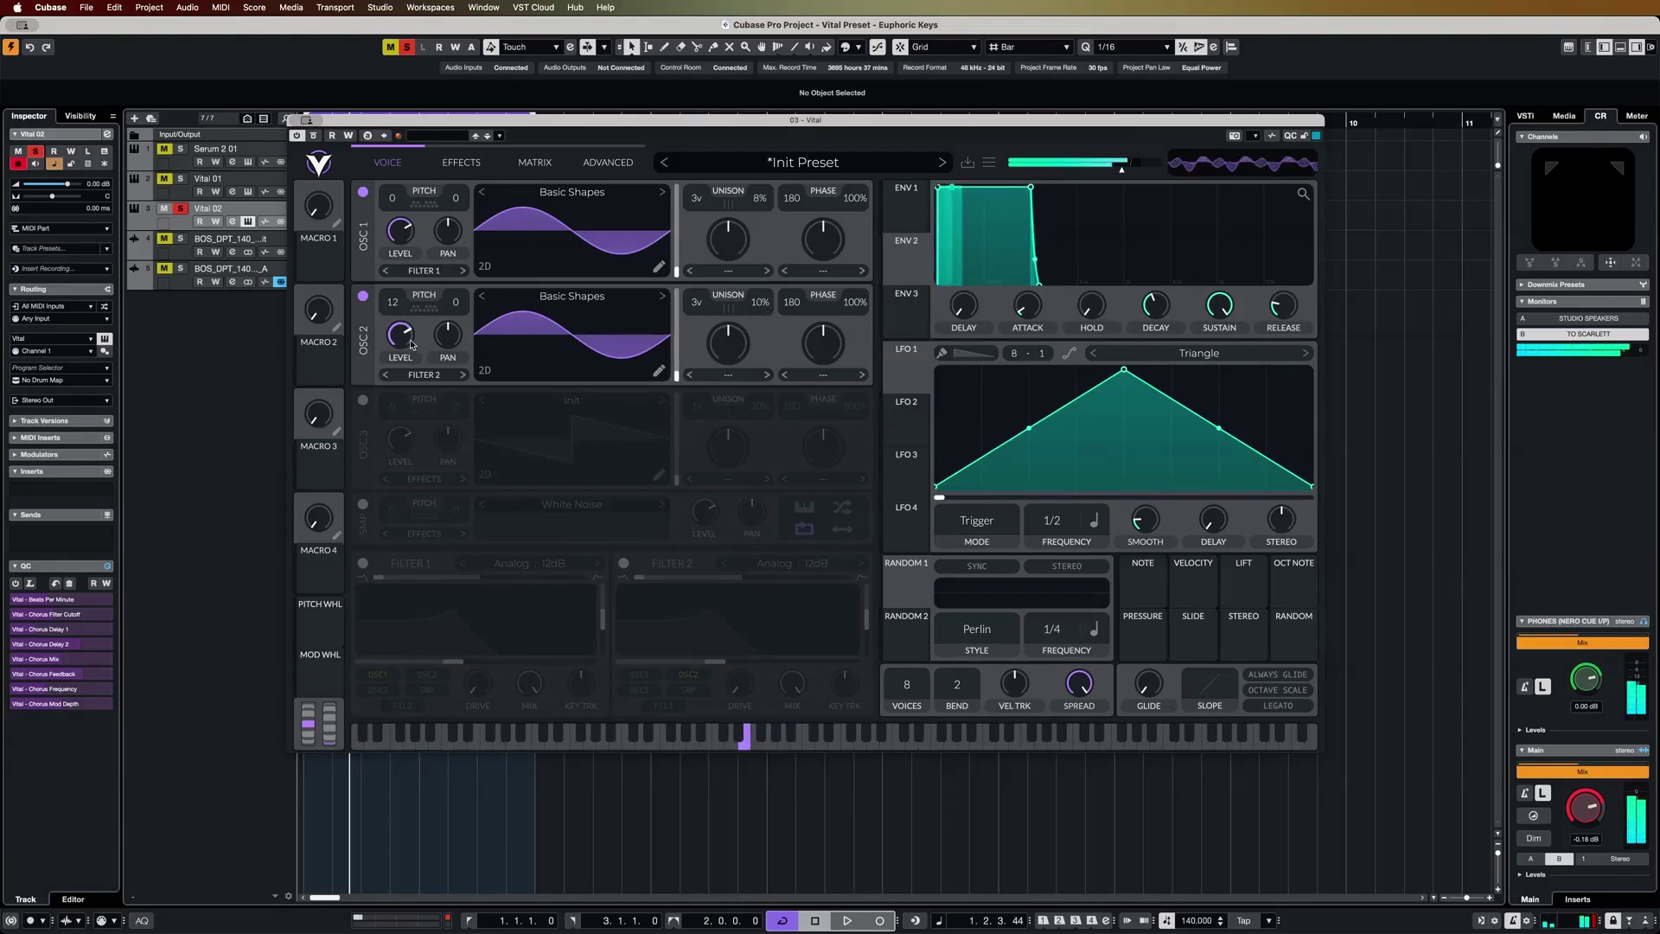
mouse_move(409, 349)
drag(409, 349, 411, 356)
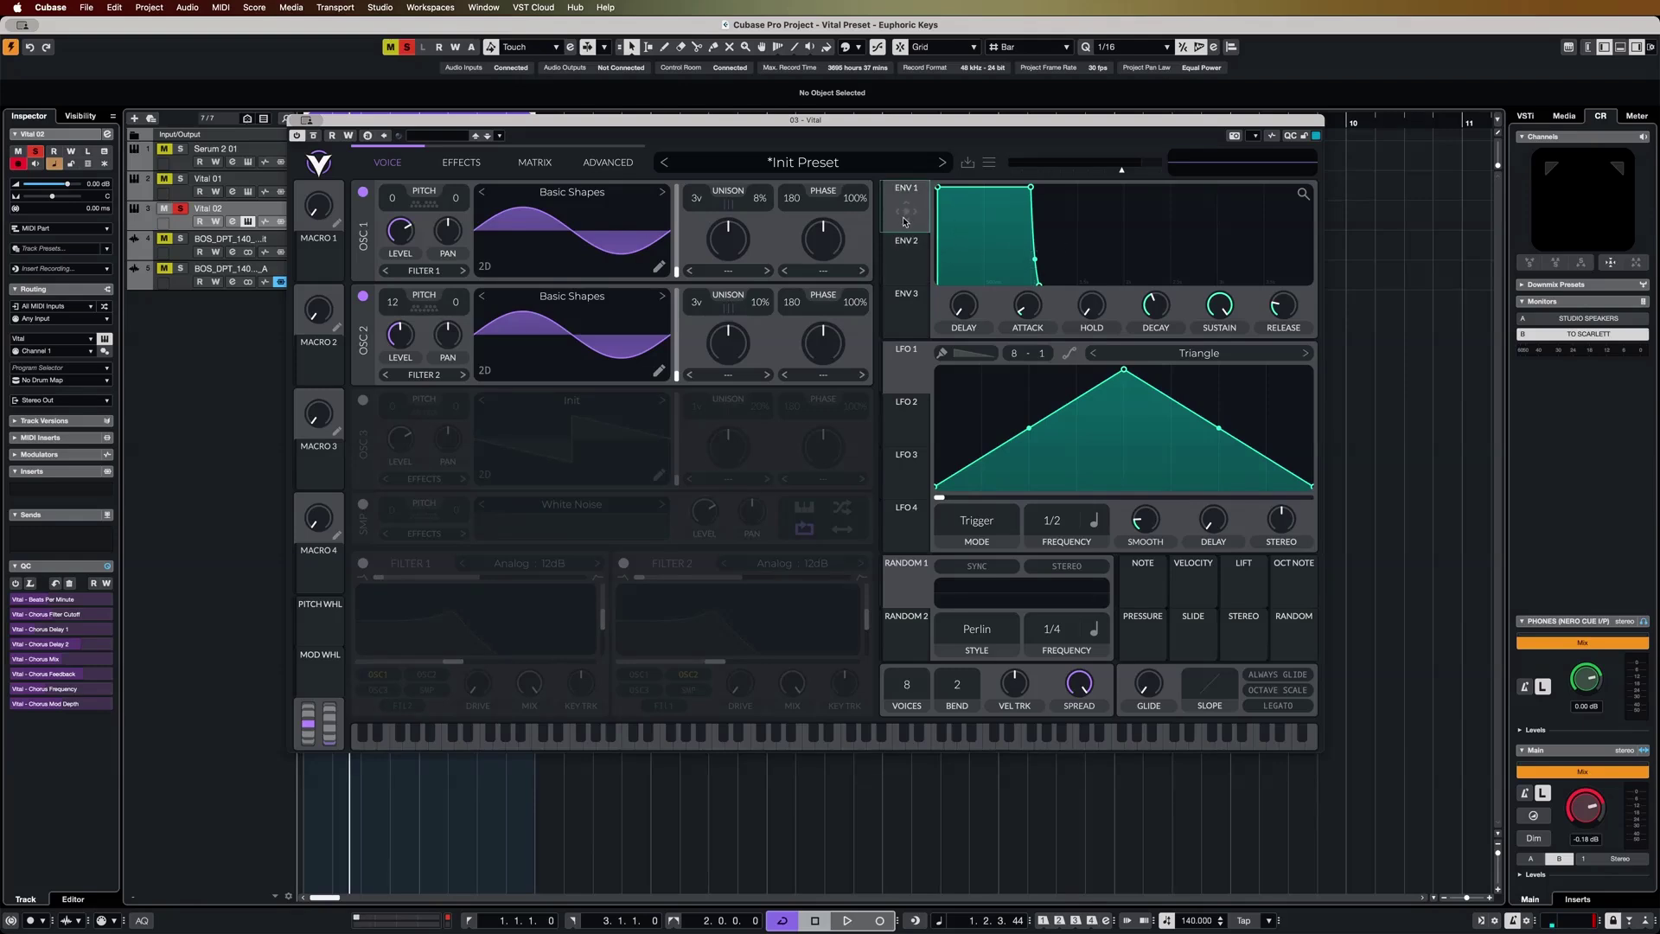
Step: Lower envelope 1's sustain and lengthen its release to about 1.87 seconds
drag(1155, 308, 1224, 353)
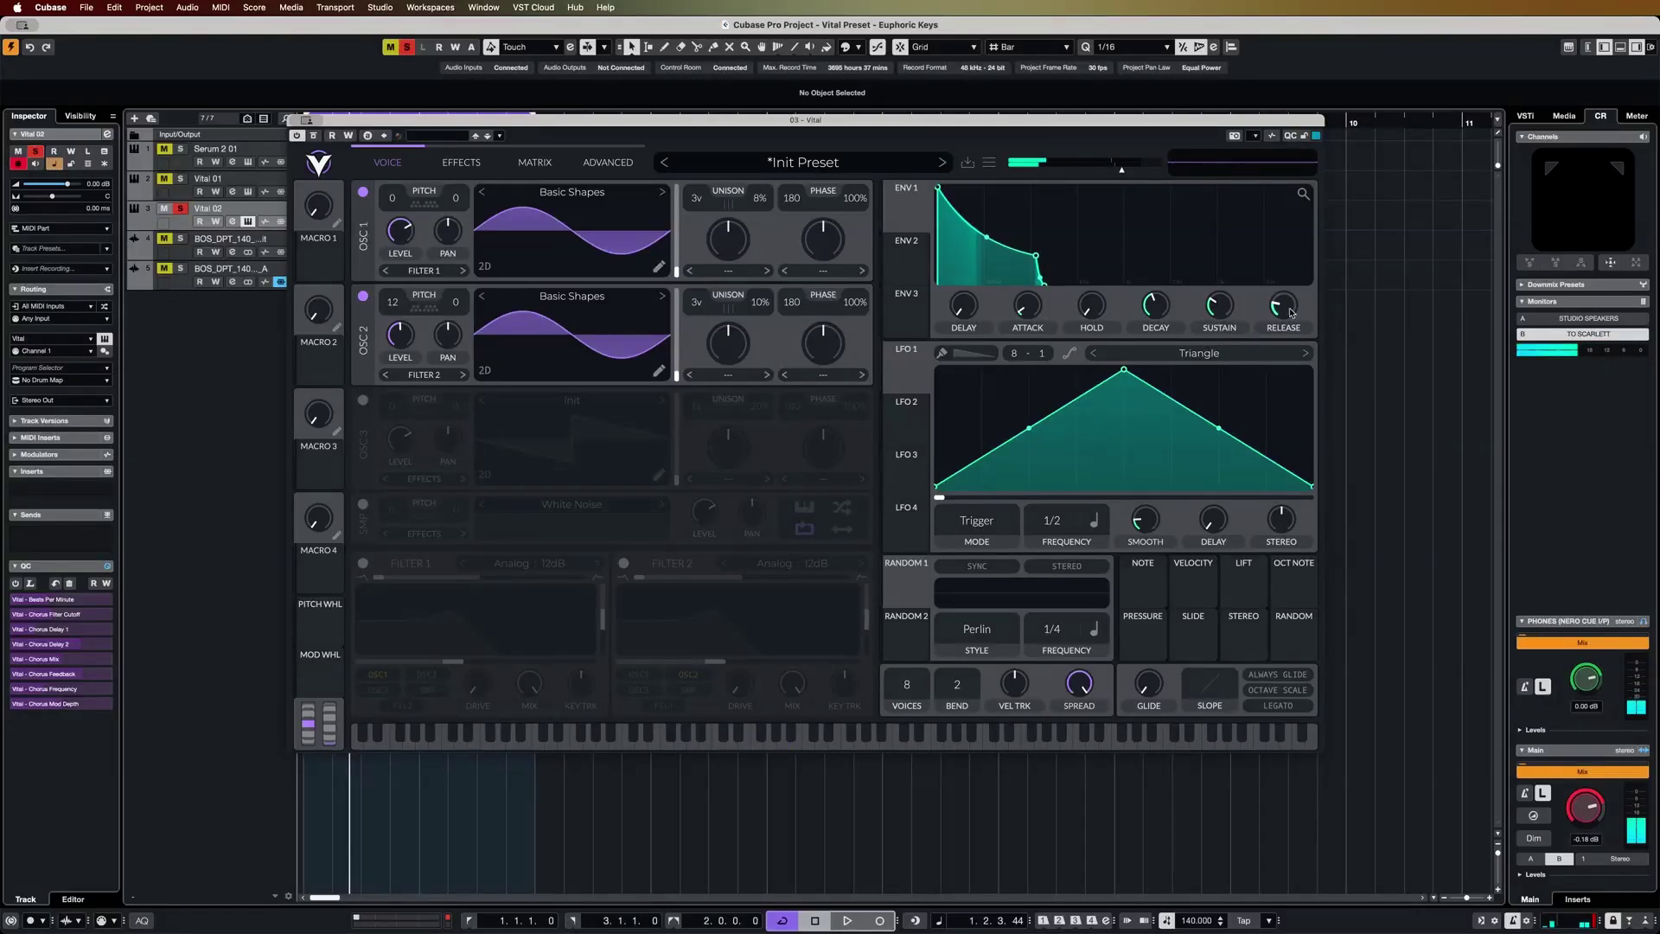
drag(1292, 313, 1290, 300)
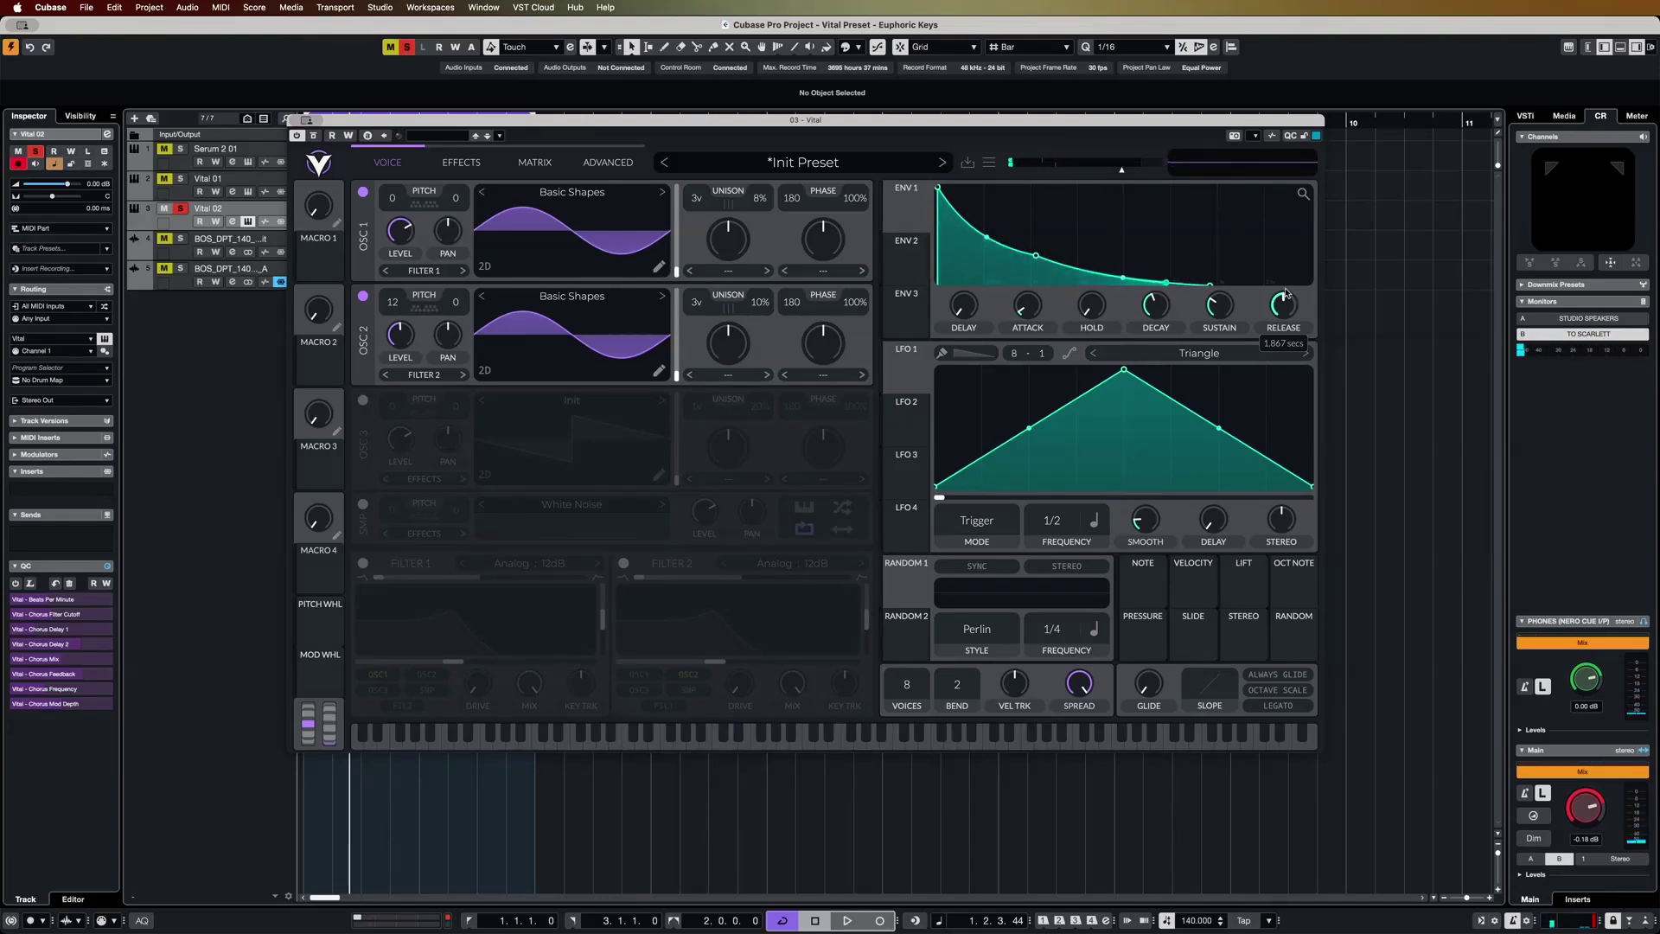
Step: Set the phase distortion type to Bend on both oscillator 1 and oscillator 2
click(914, 273)
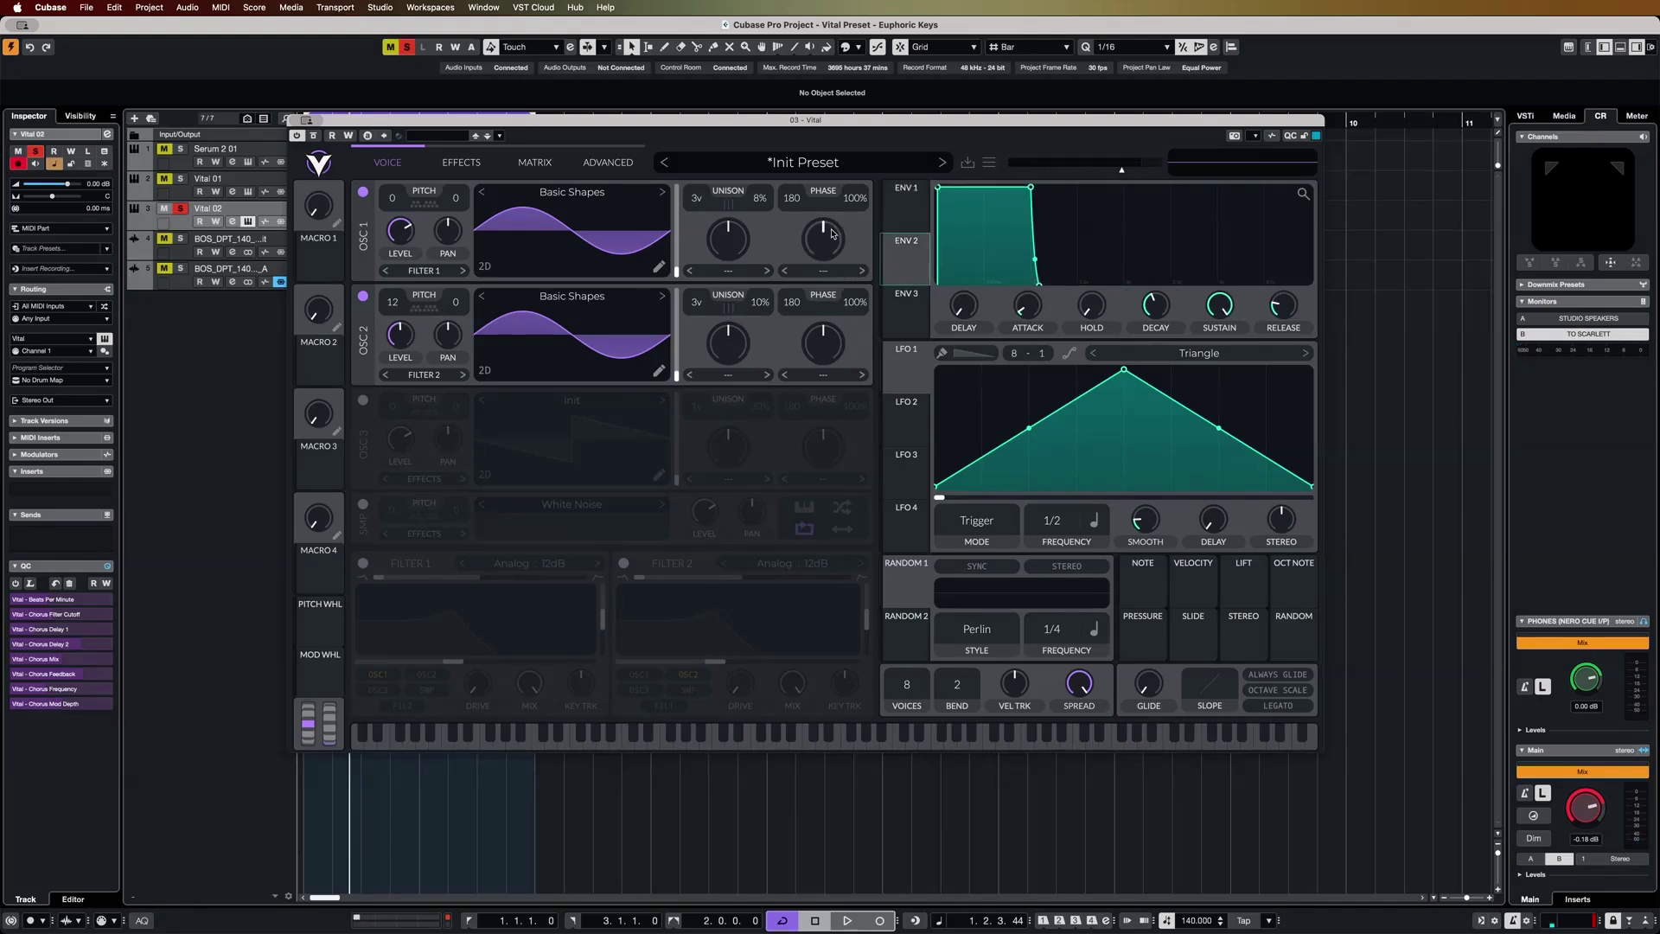
click(828, 268)
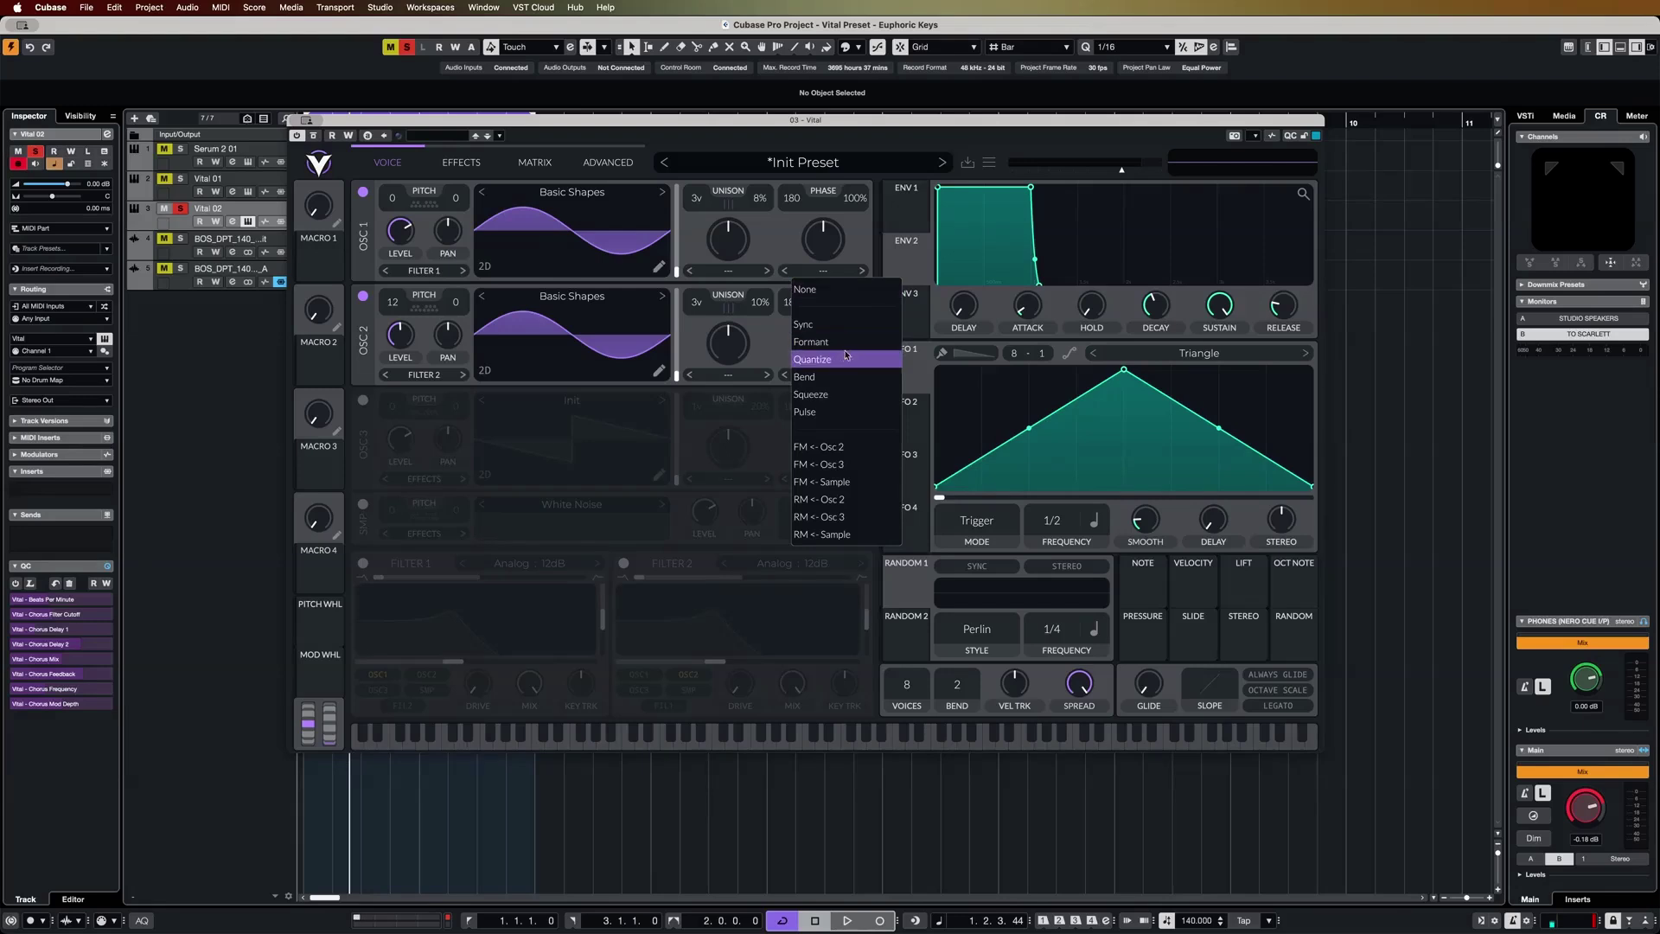
click(838, 376)
click(833, 381)
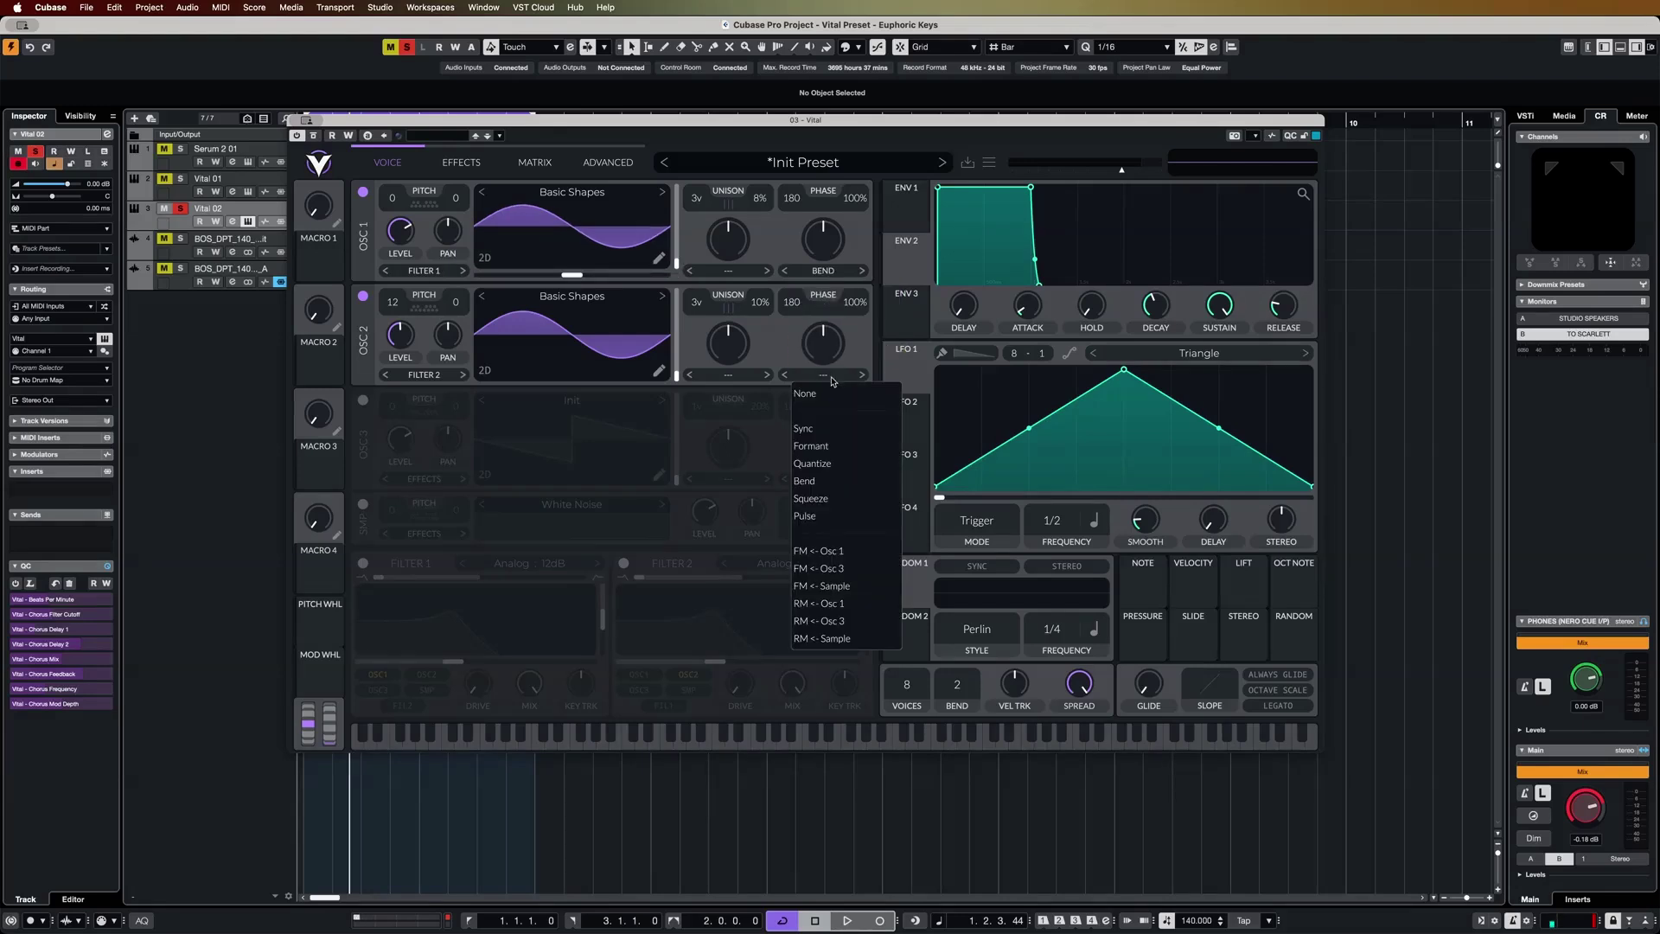
click(817, 478)
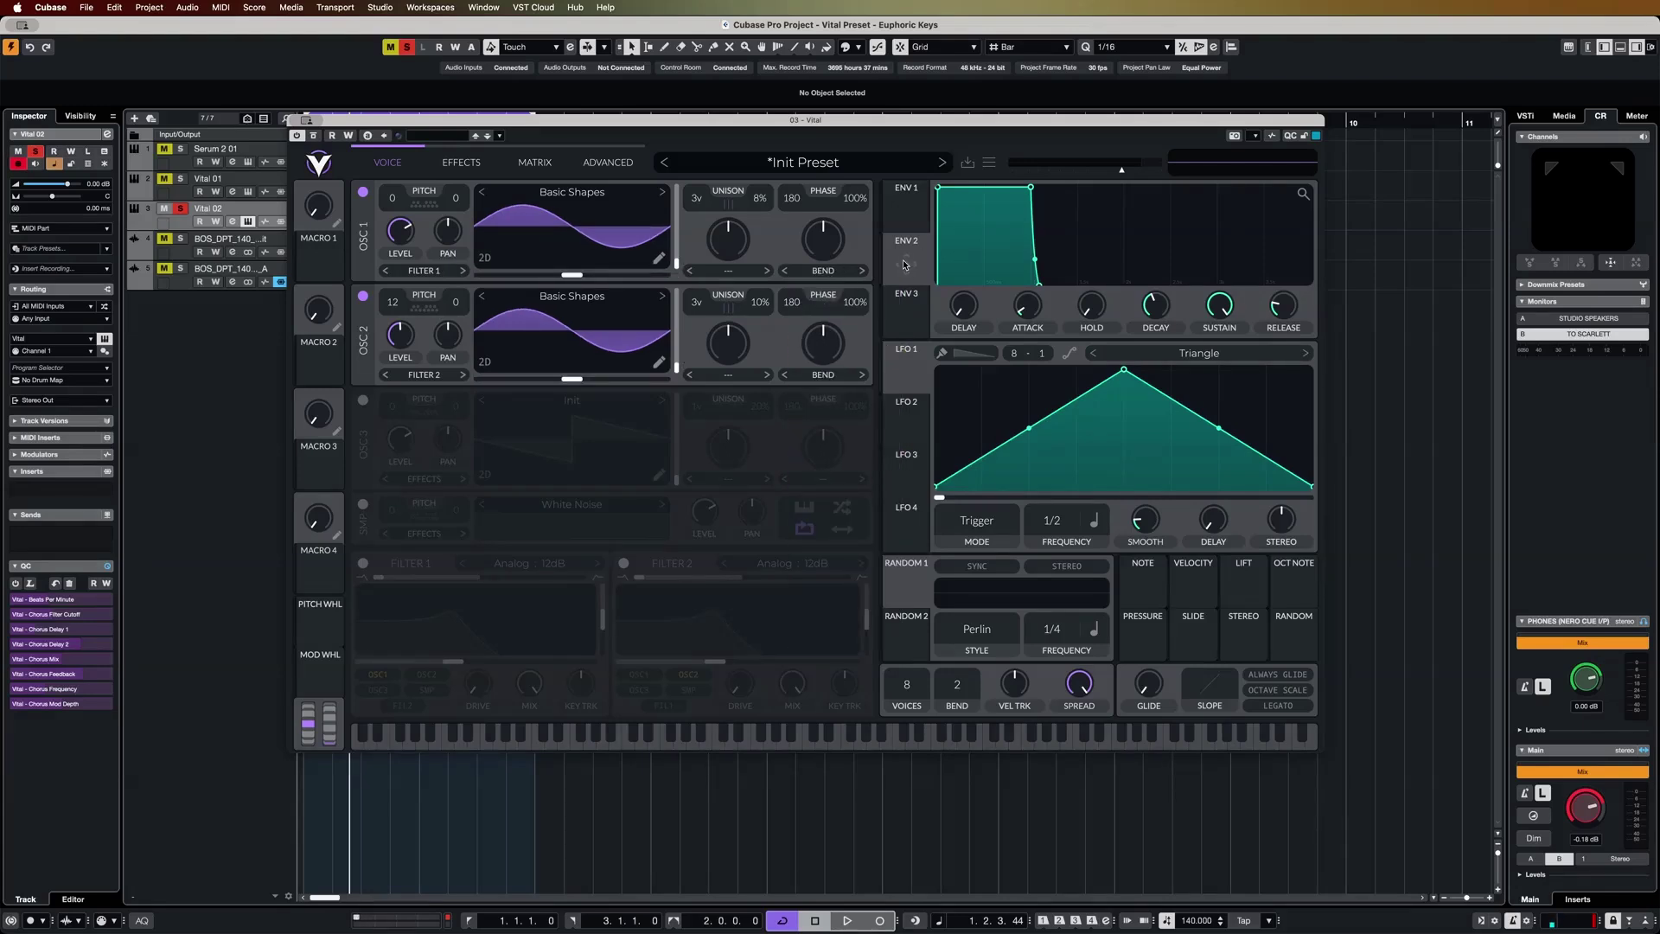
Step: Assign envelope 2 as a modulator to the Bend amount of oscillators 1 and 2
drag(911, 265, 830, 251)
drag(895, 275, 843, 367)
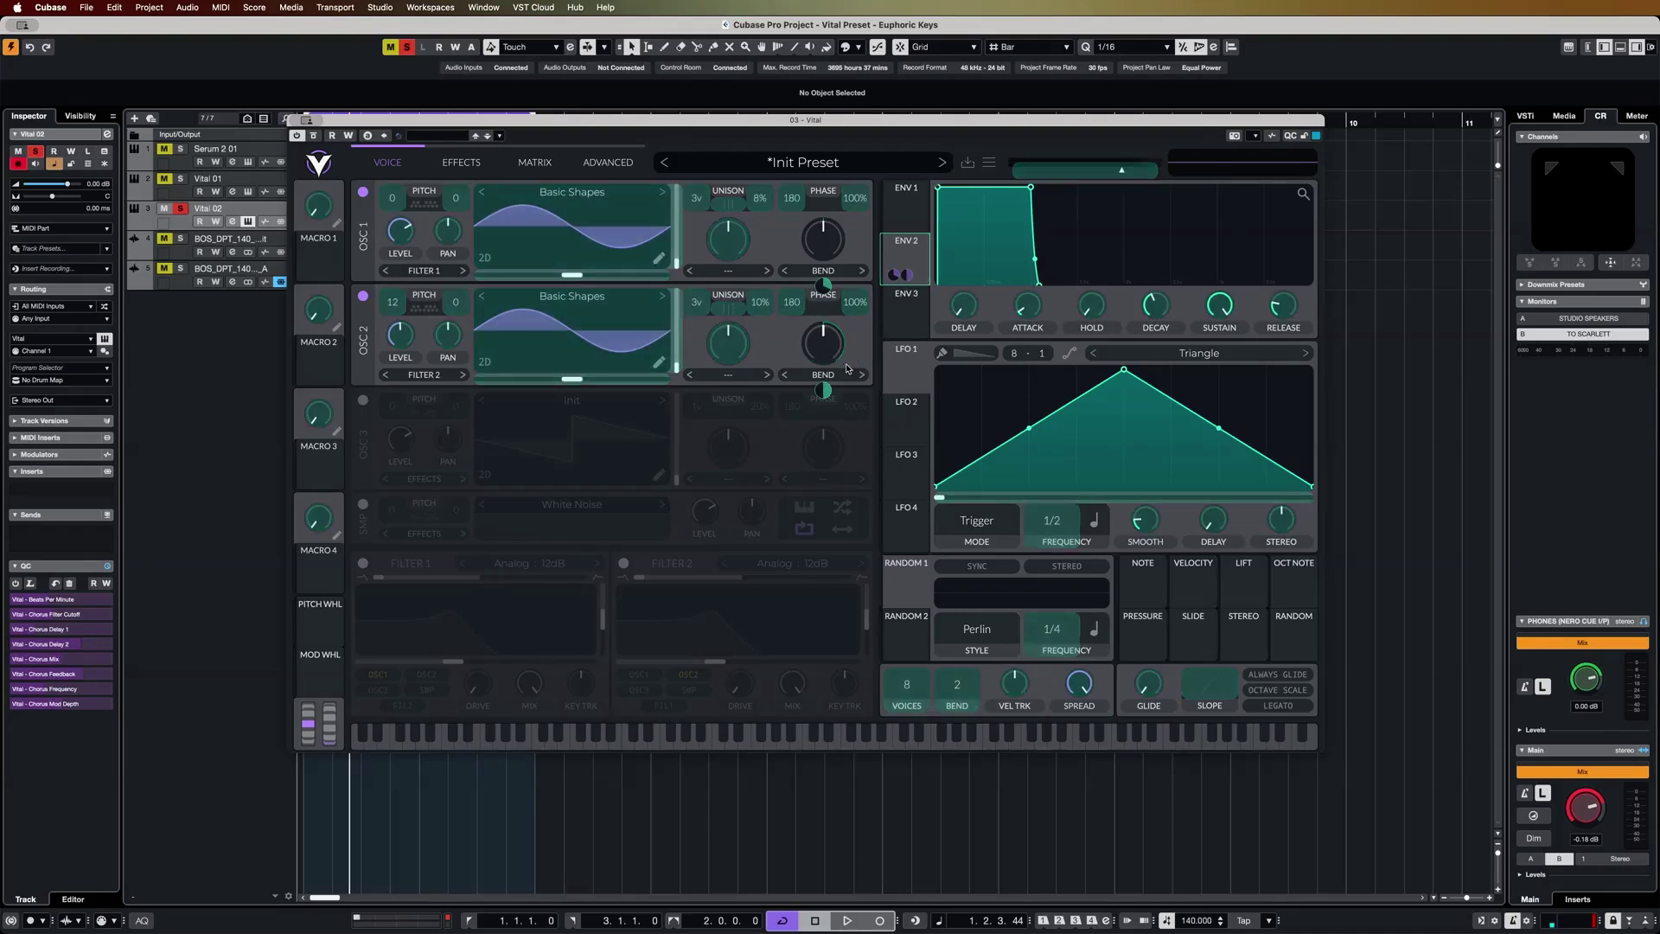
mouse_move(824, 390)
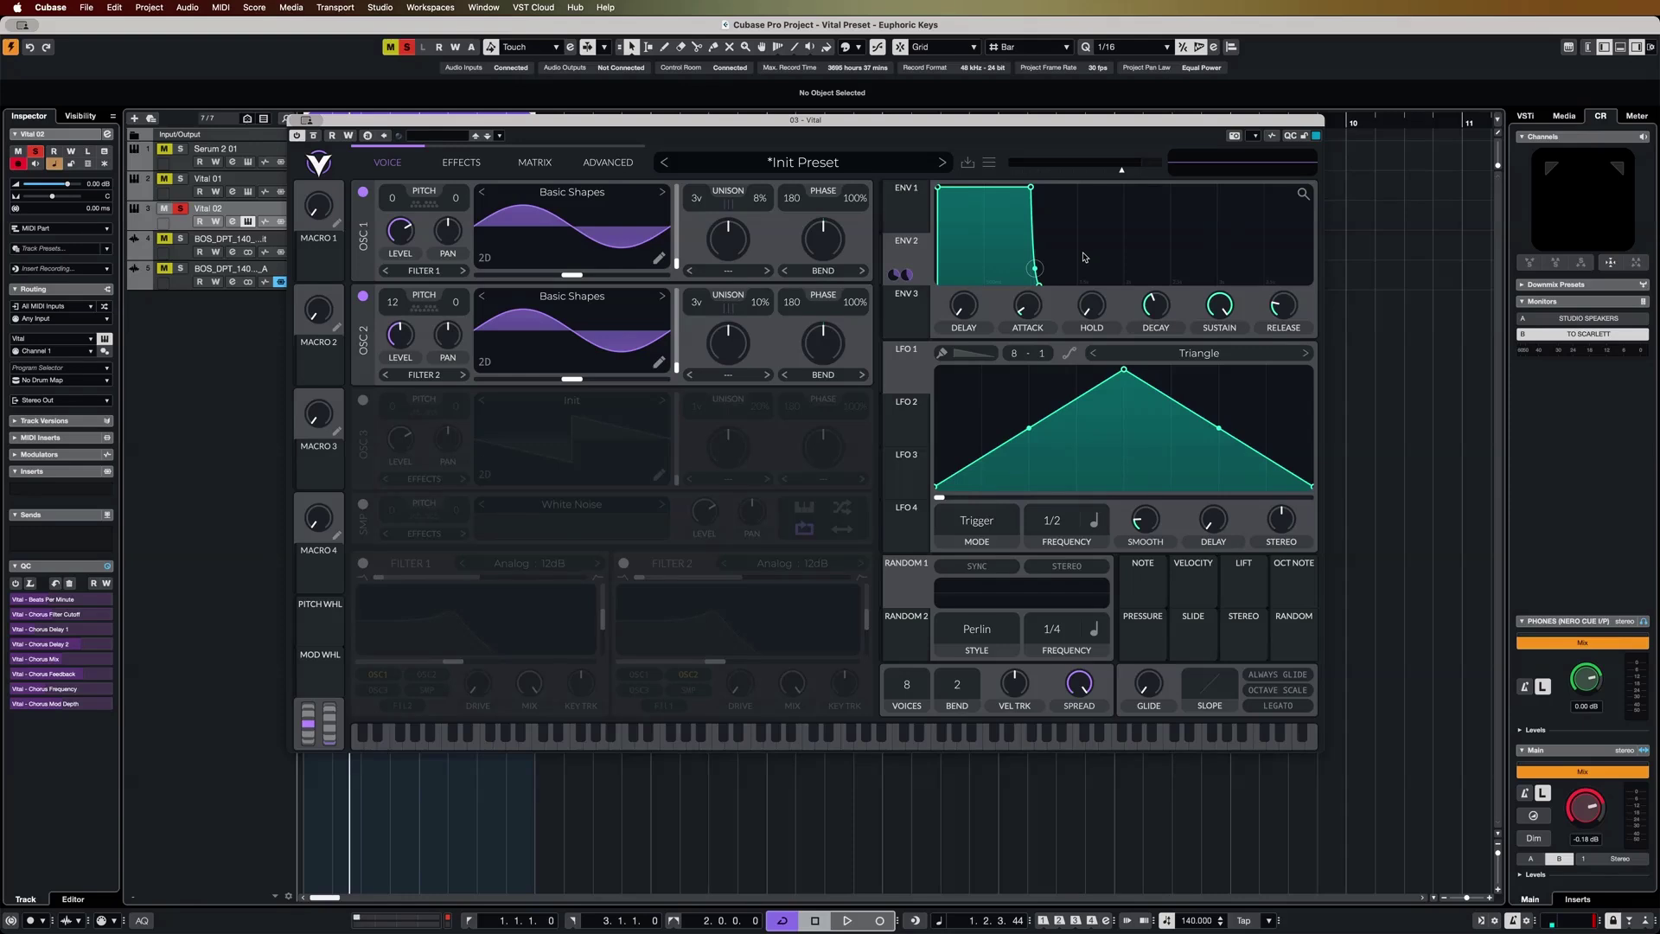
Step: Shape envelope 2 with a decay of about 2.1 seconds, a low sustain and a release longer than 1.5 seconds
scroll(1157, 308, up, 5)
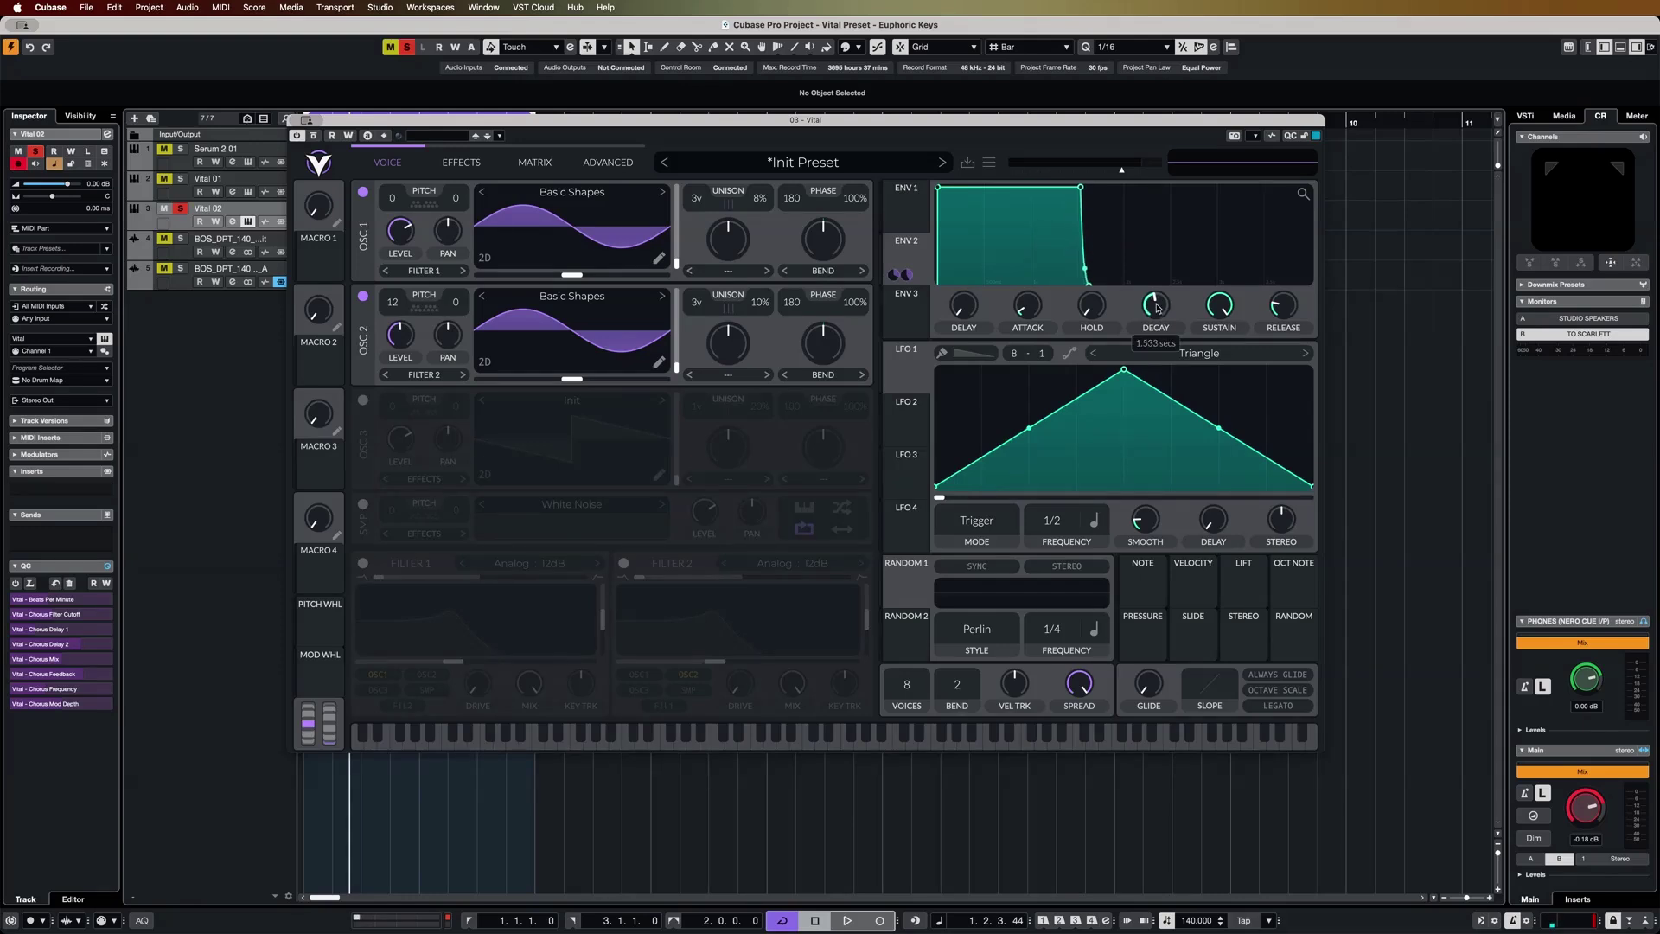
scroll(1157, 307, down, 2)
scroll(1157, 308, up, 2)
drag(1218, 311, 1207, 353)
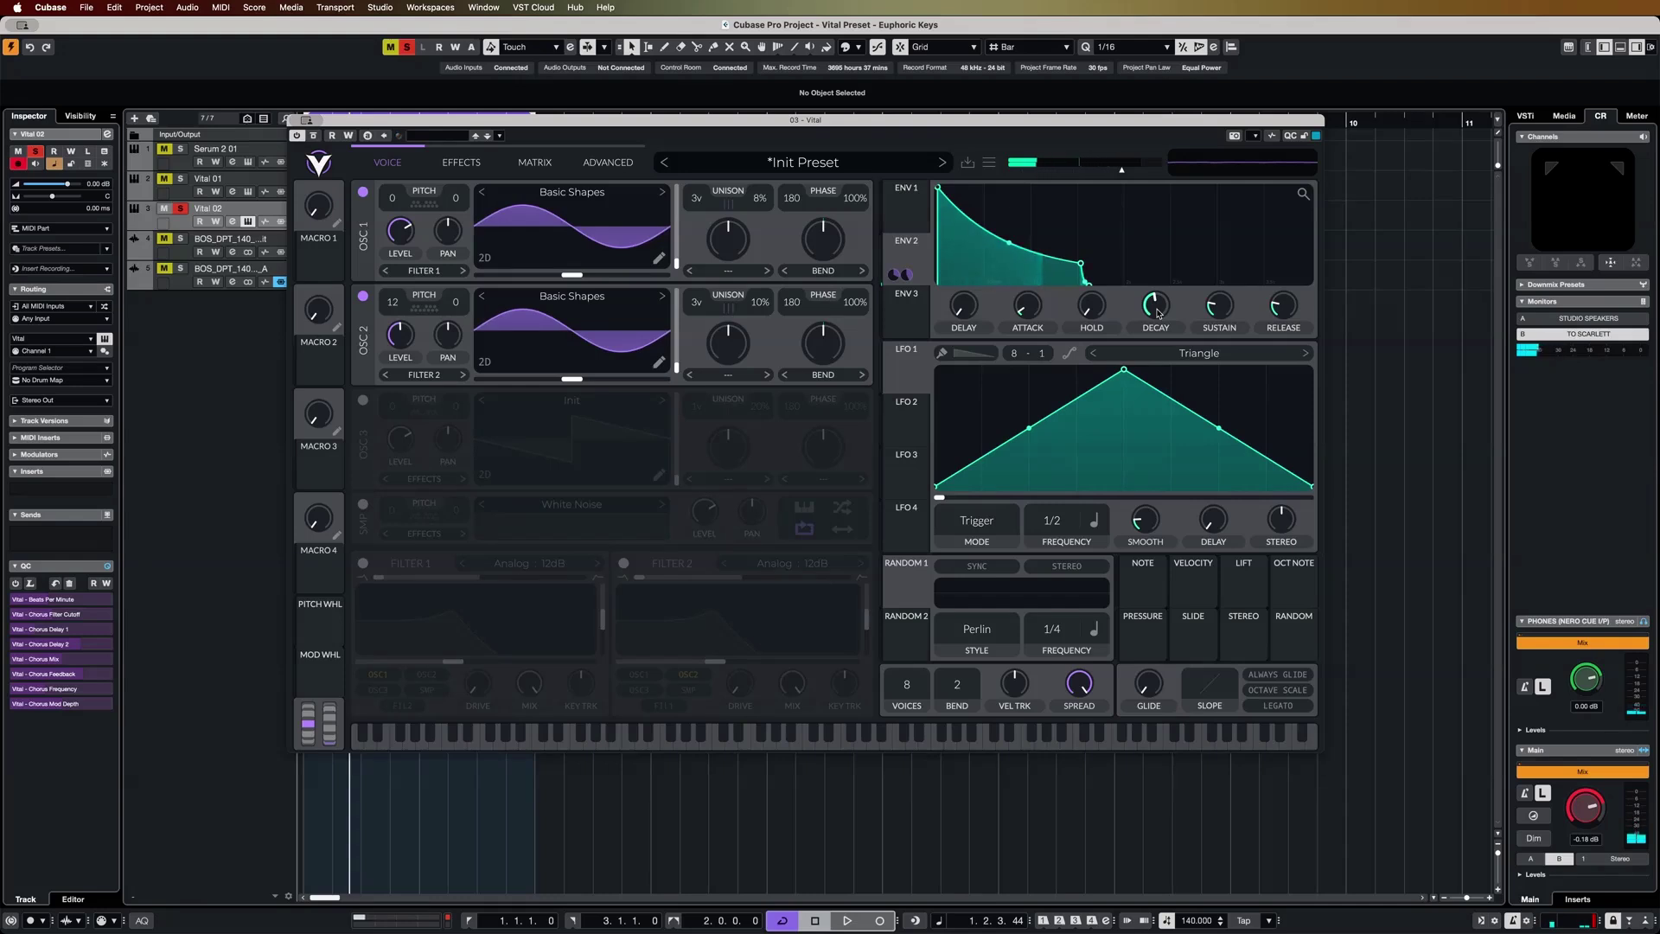
scroll(1158, 313, up, 3)
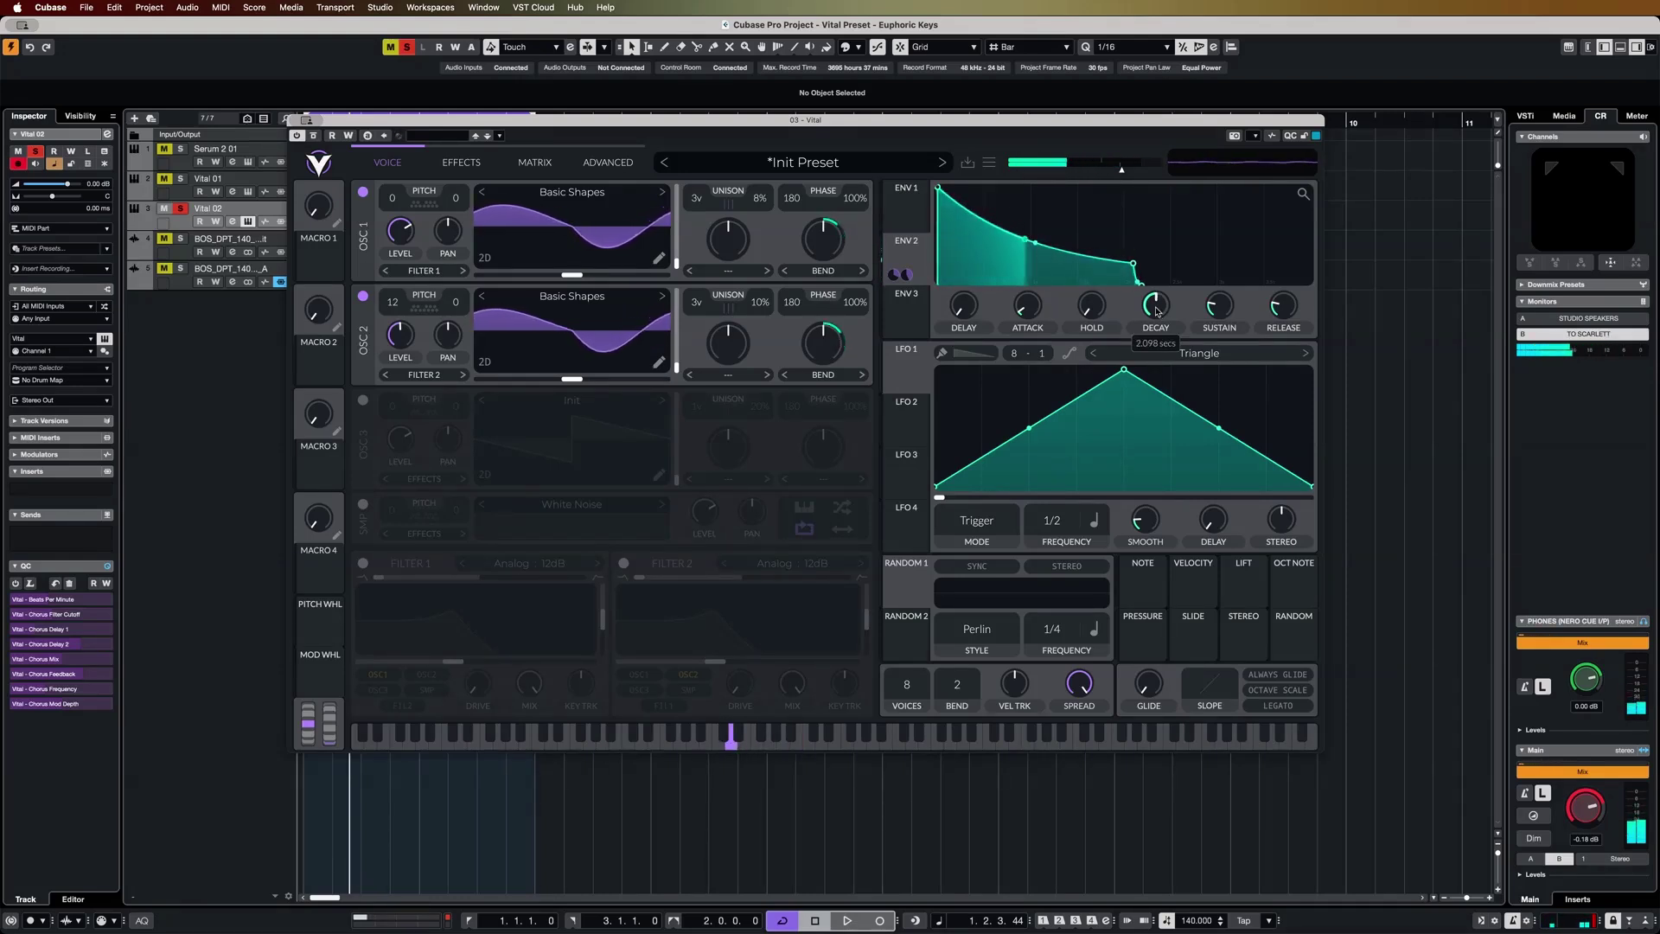
scroll(1288, 303, up, 5)
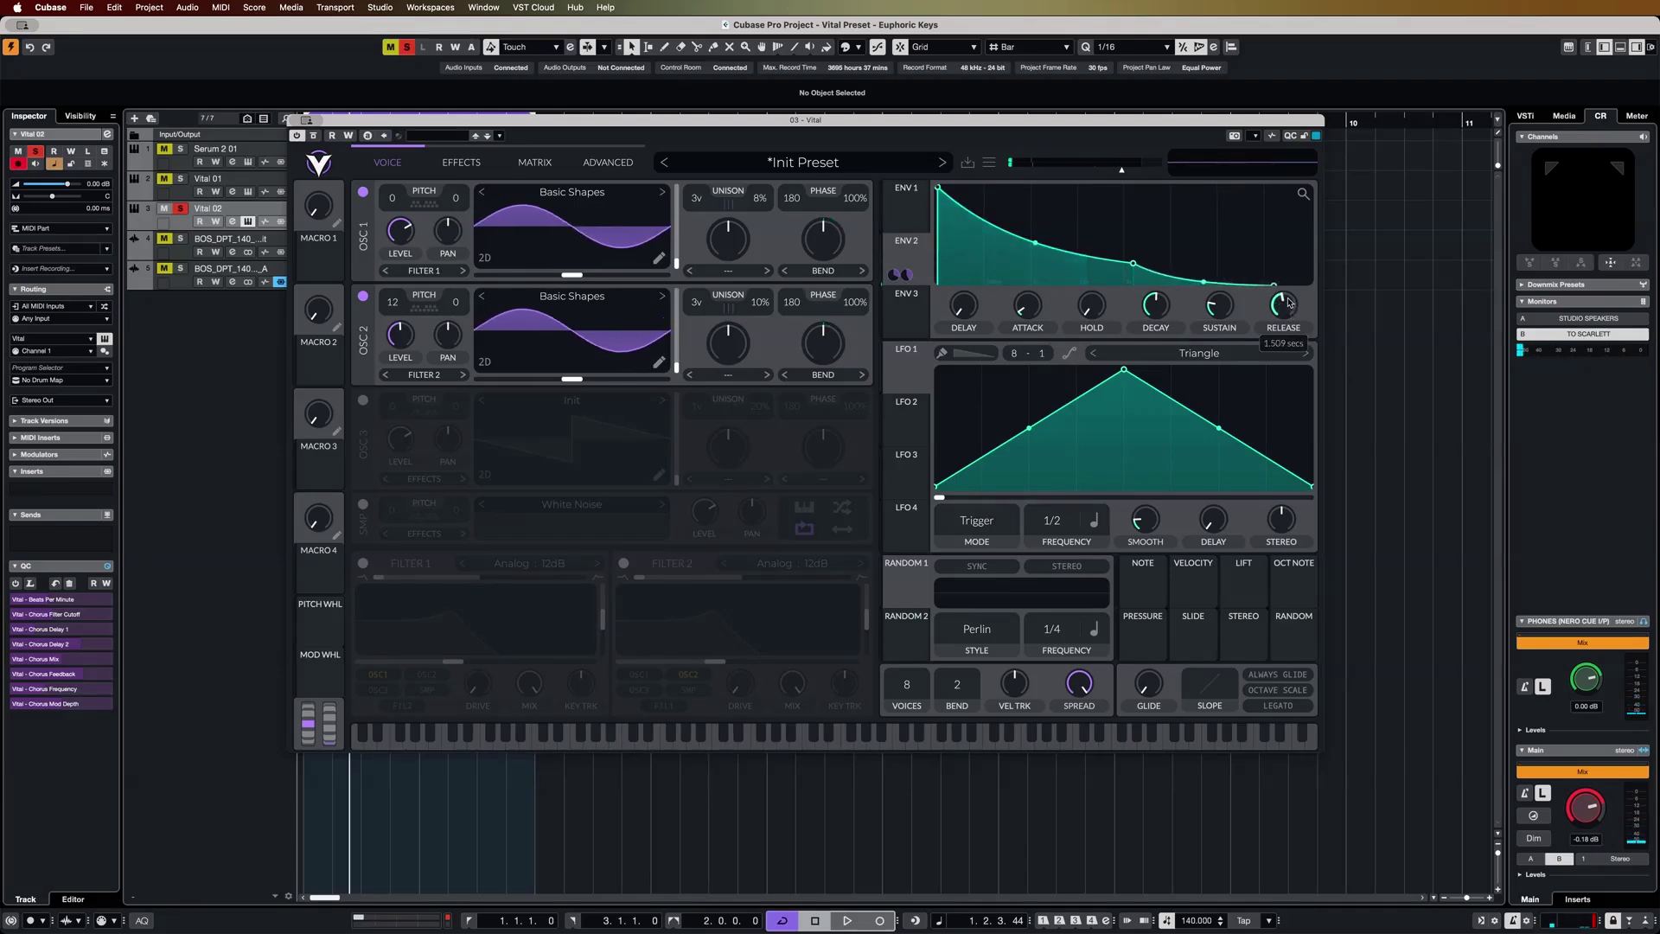
scroll(1287, 304, up, 3)
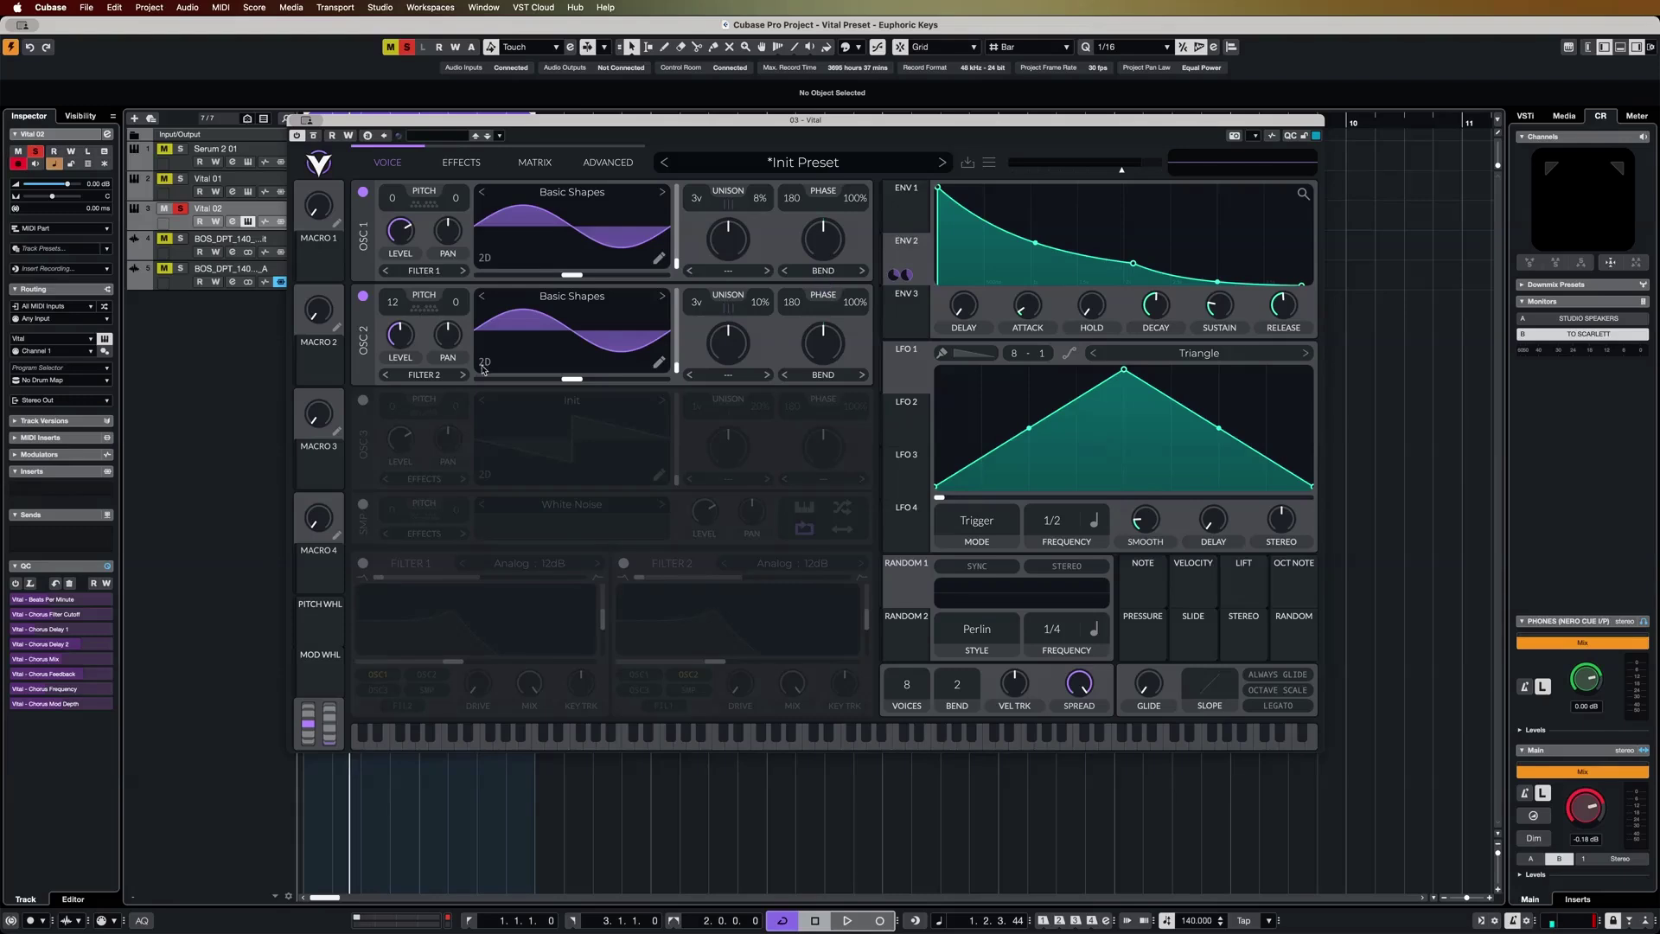
Step: Enable oscillator 3 with the factory Basic Shapes wavetable and move its frame to the triangle wave
click(363, 400)
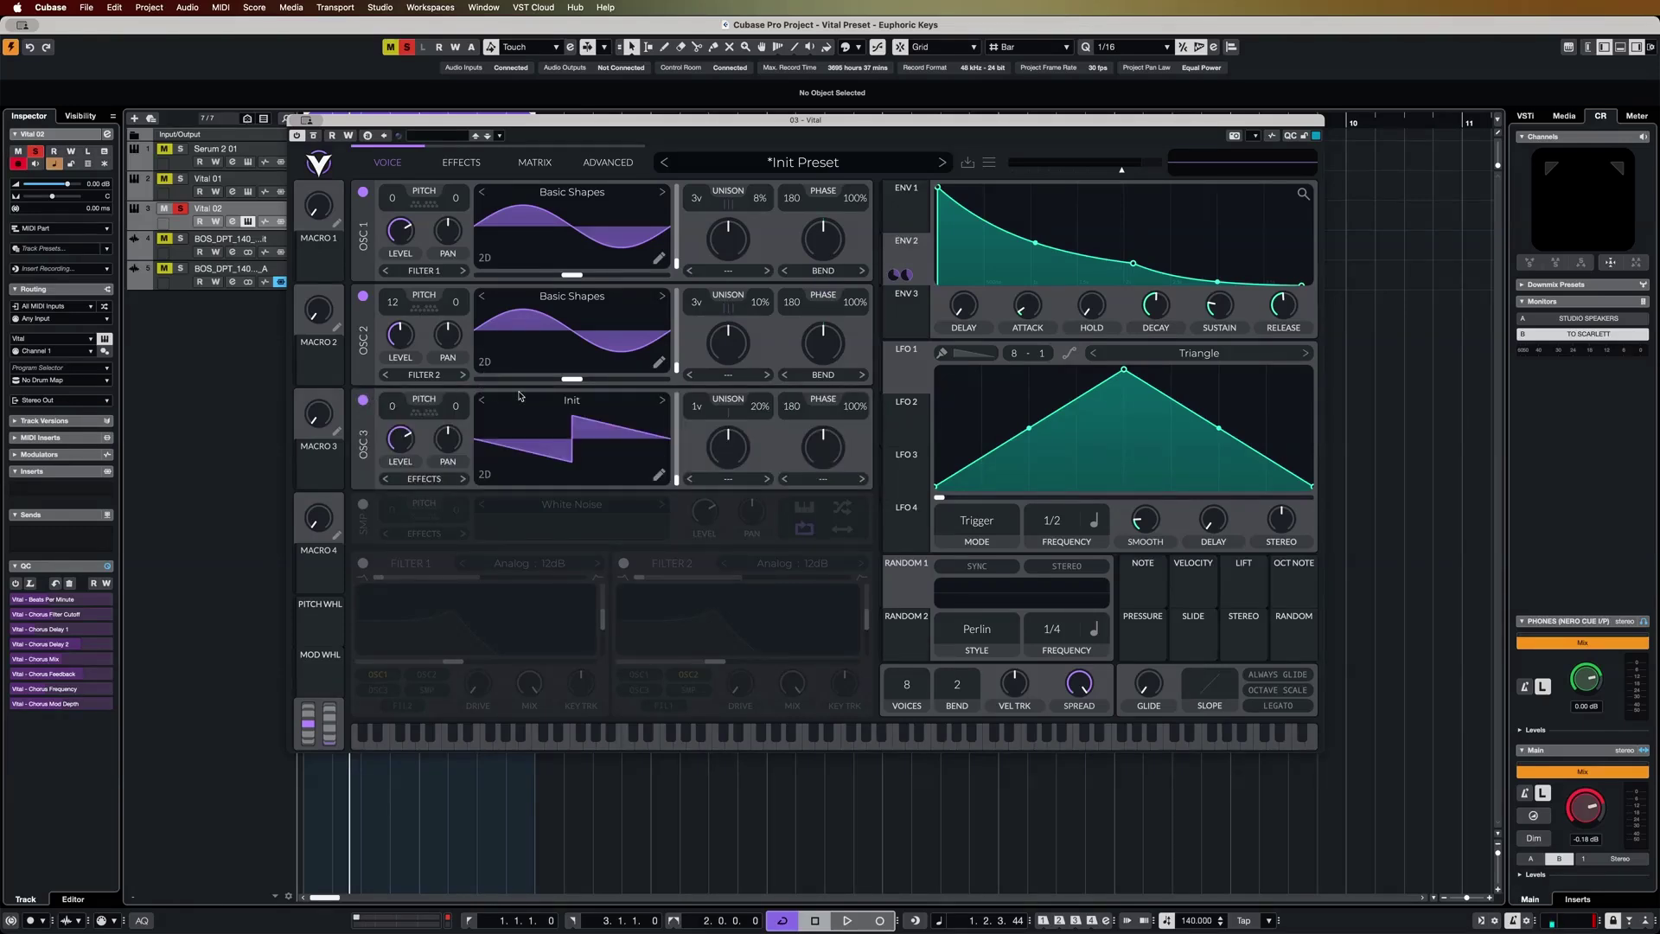
click(587, 409)
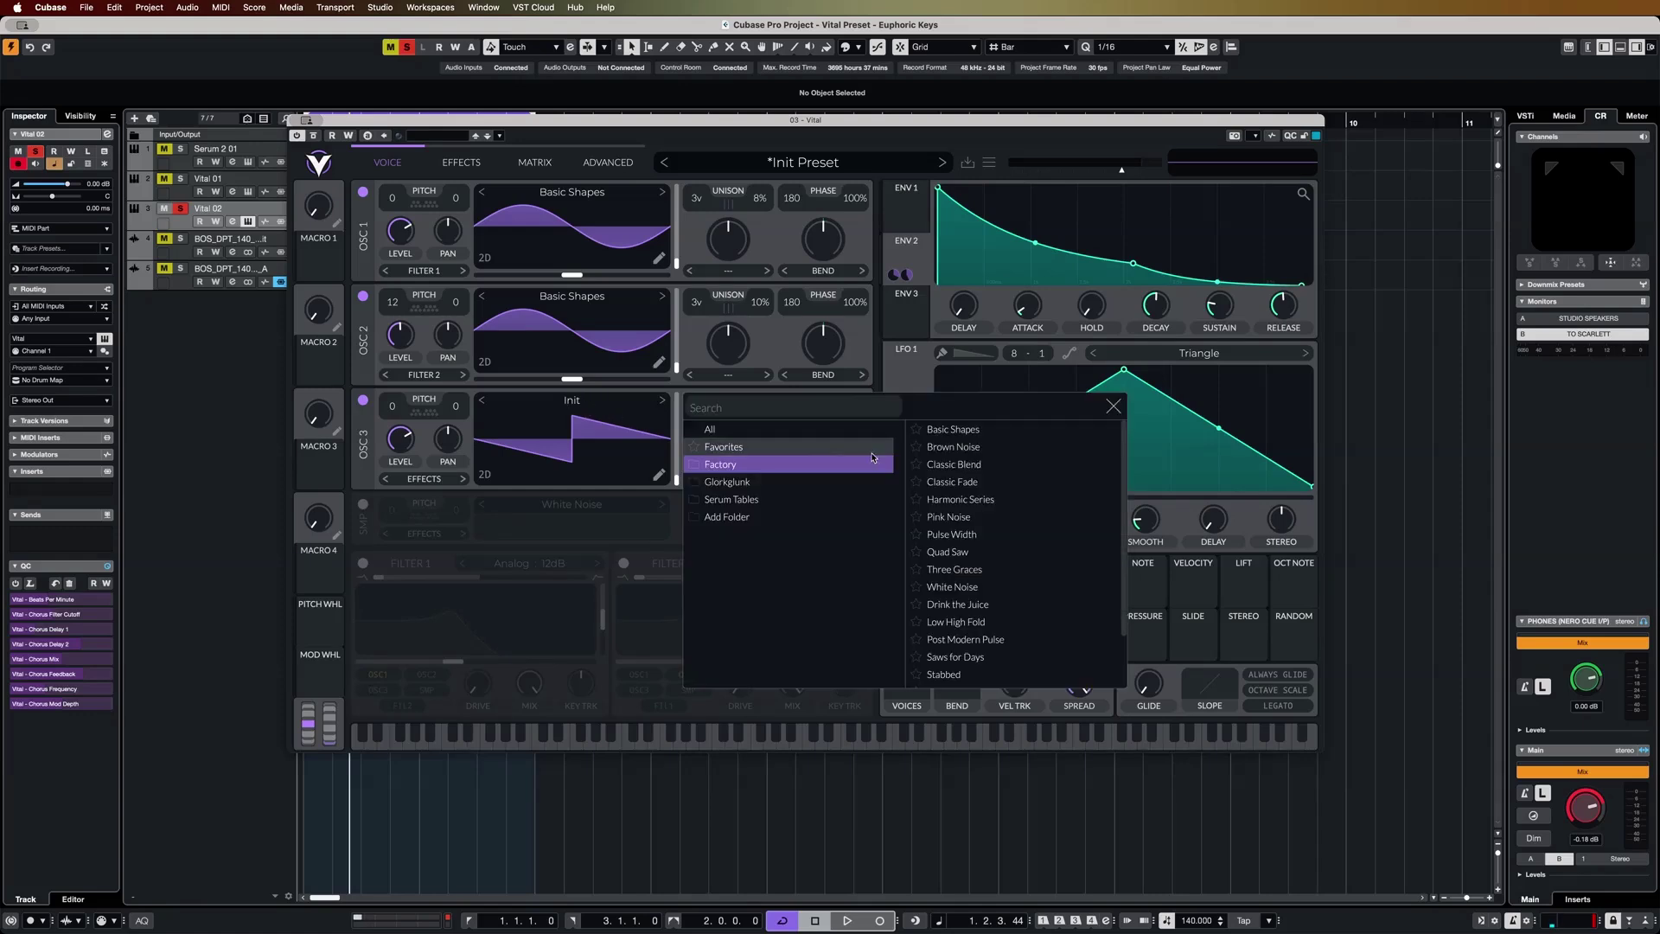
click(960, 431)
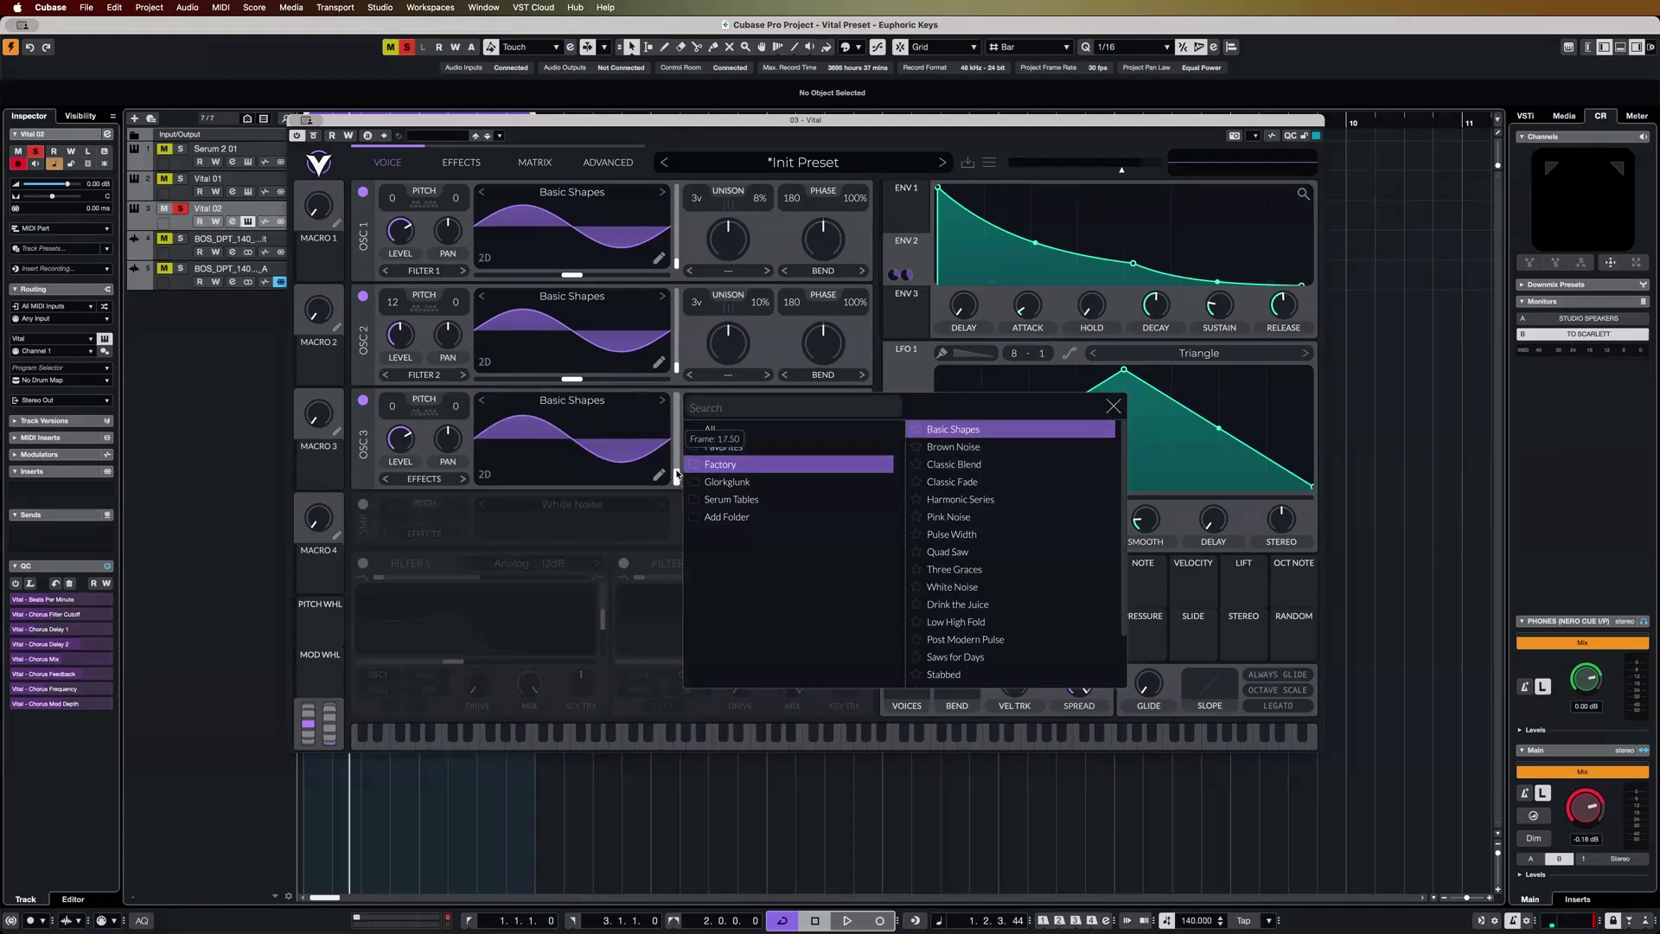
drag(678, 475, 678, 454)
click(1114, 406)
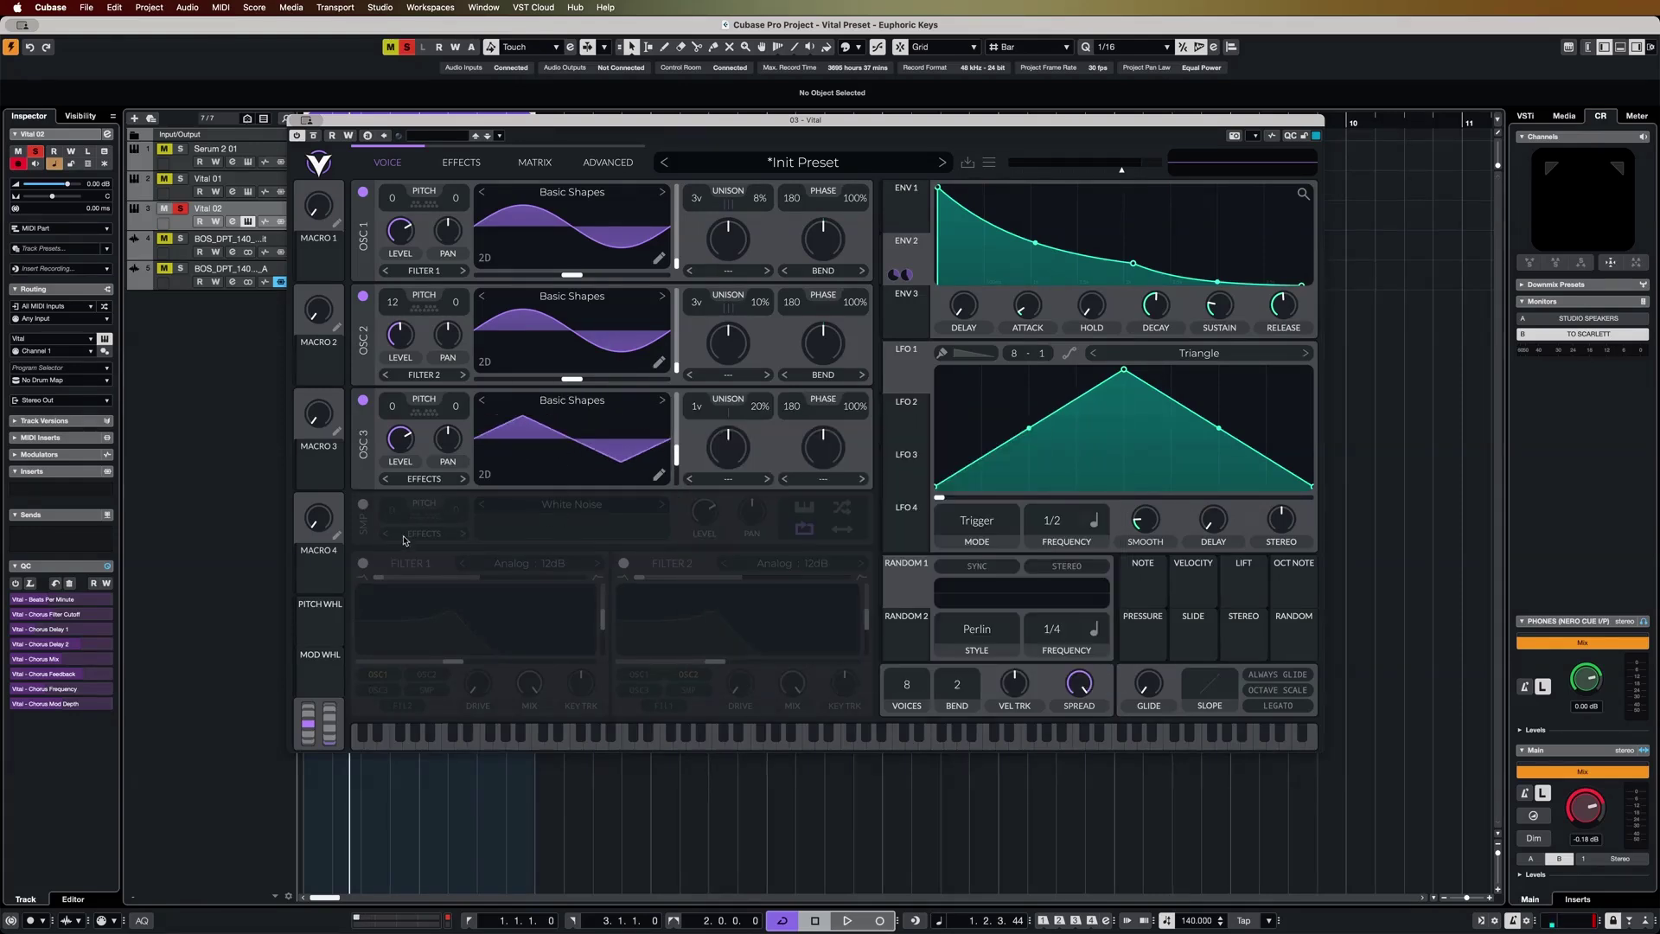
Step: Enable Filter 1 for oscillator 3, raise its resonance to a sharp peak and lower the cutoff slightly
click(364, 564)
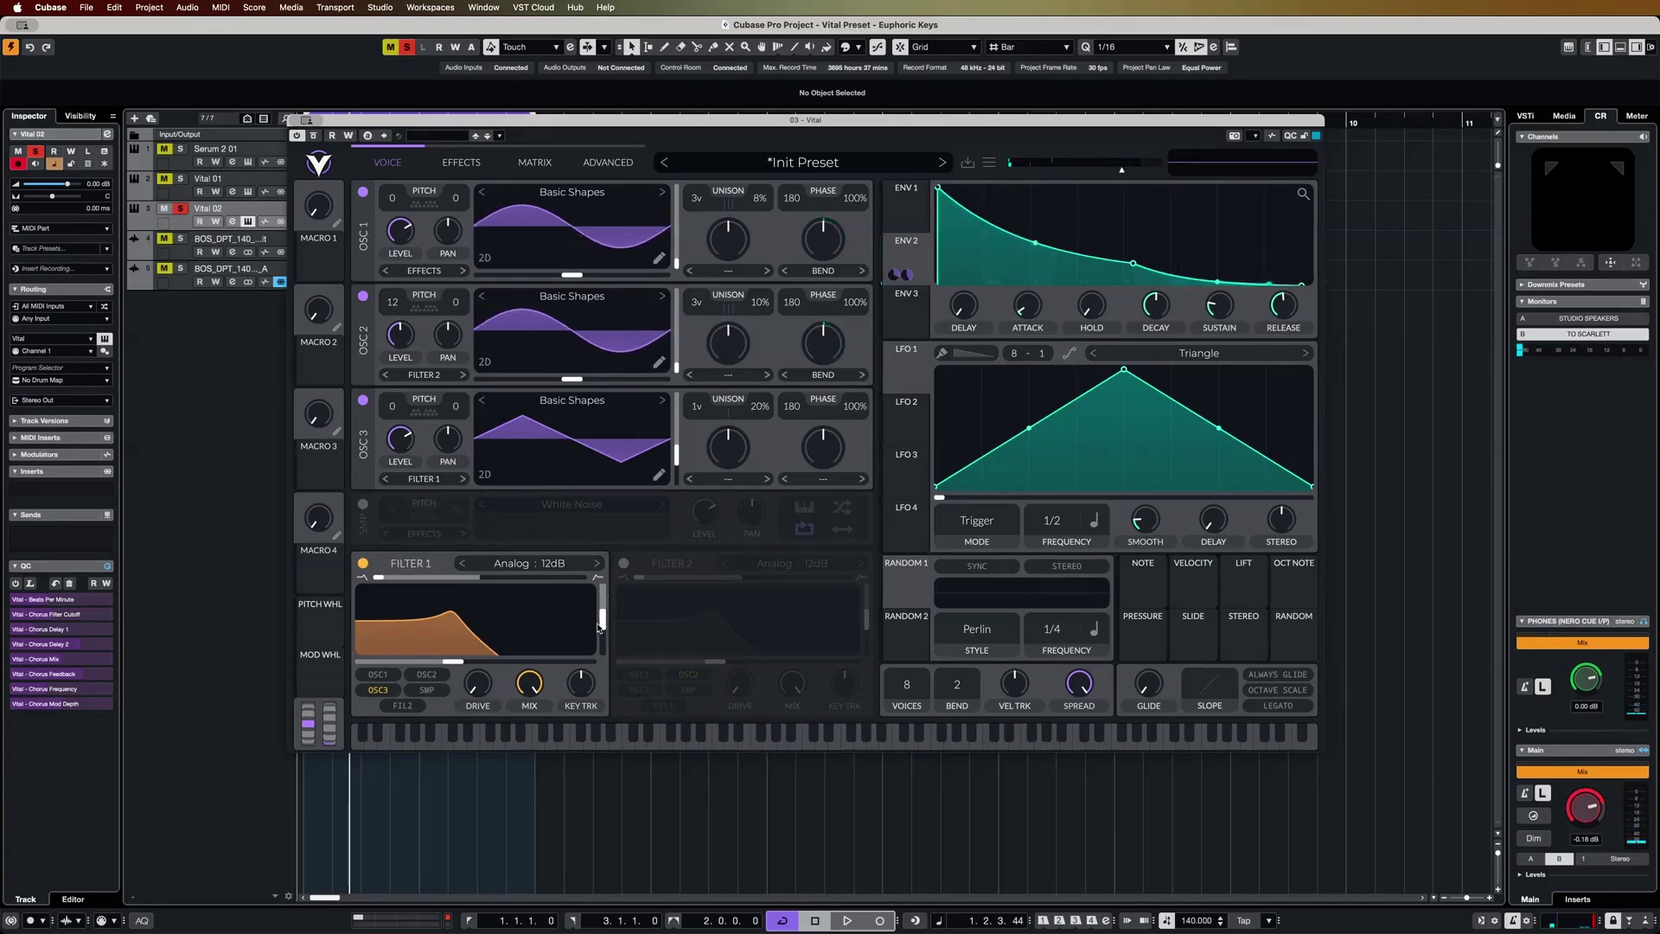
mouse_move(604, 624)
drag(604, 624, 605, 609)
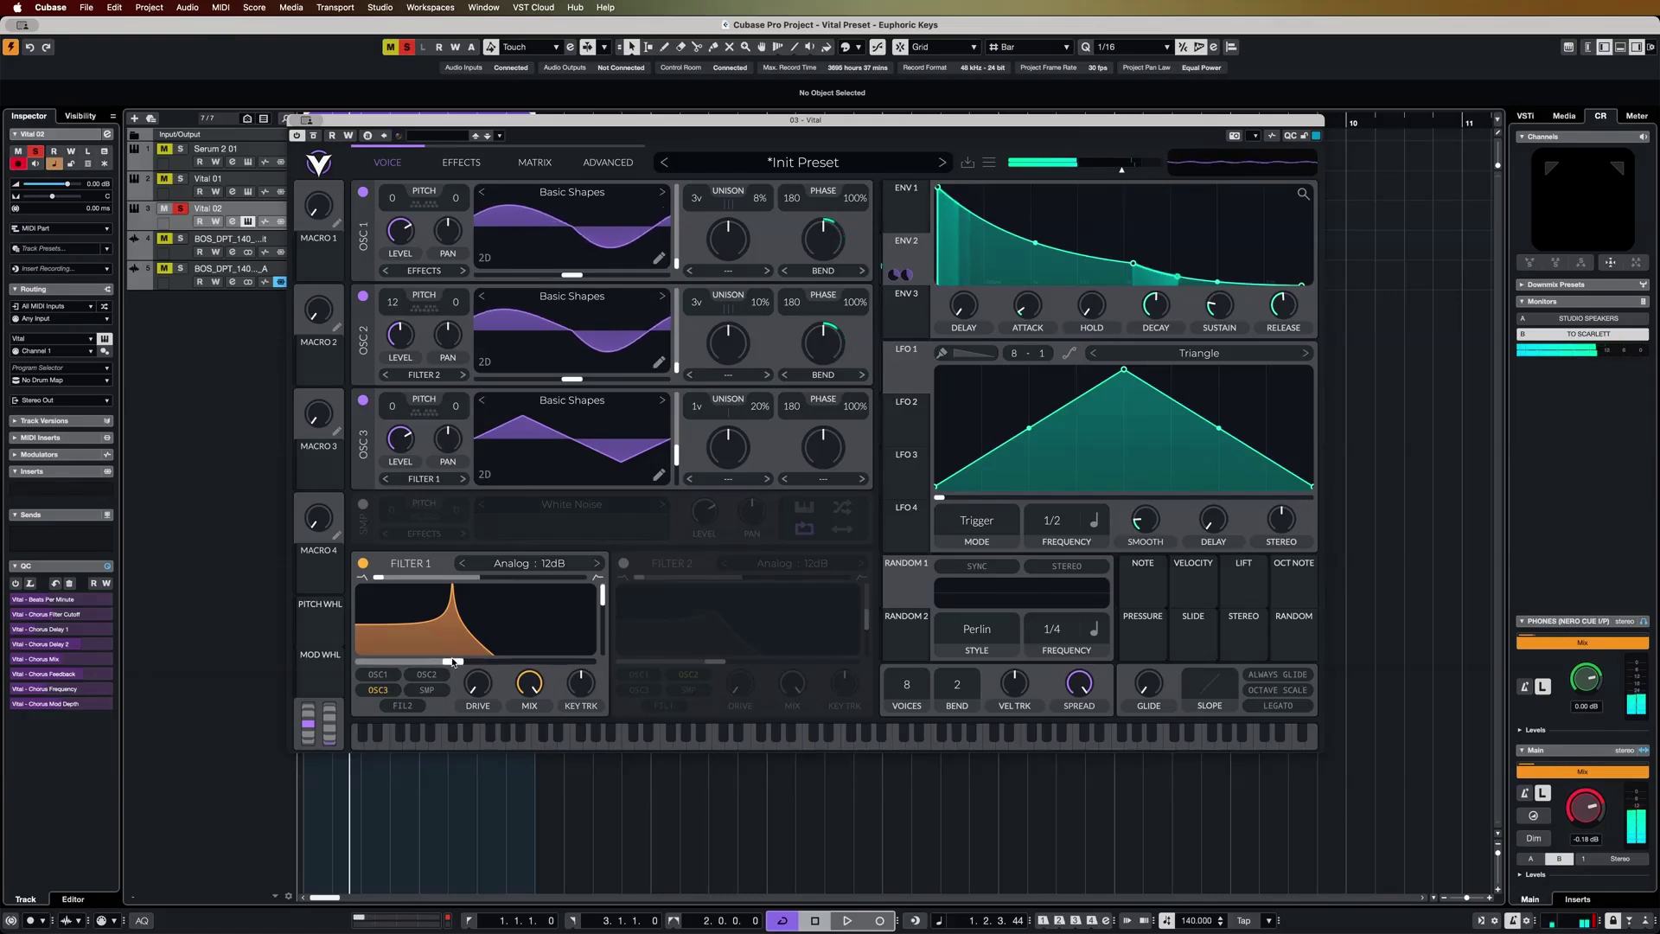
drag(452, 662, 442, 664)
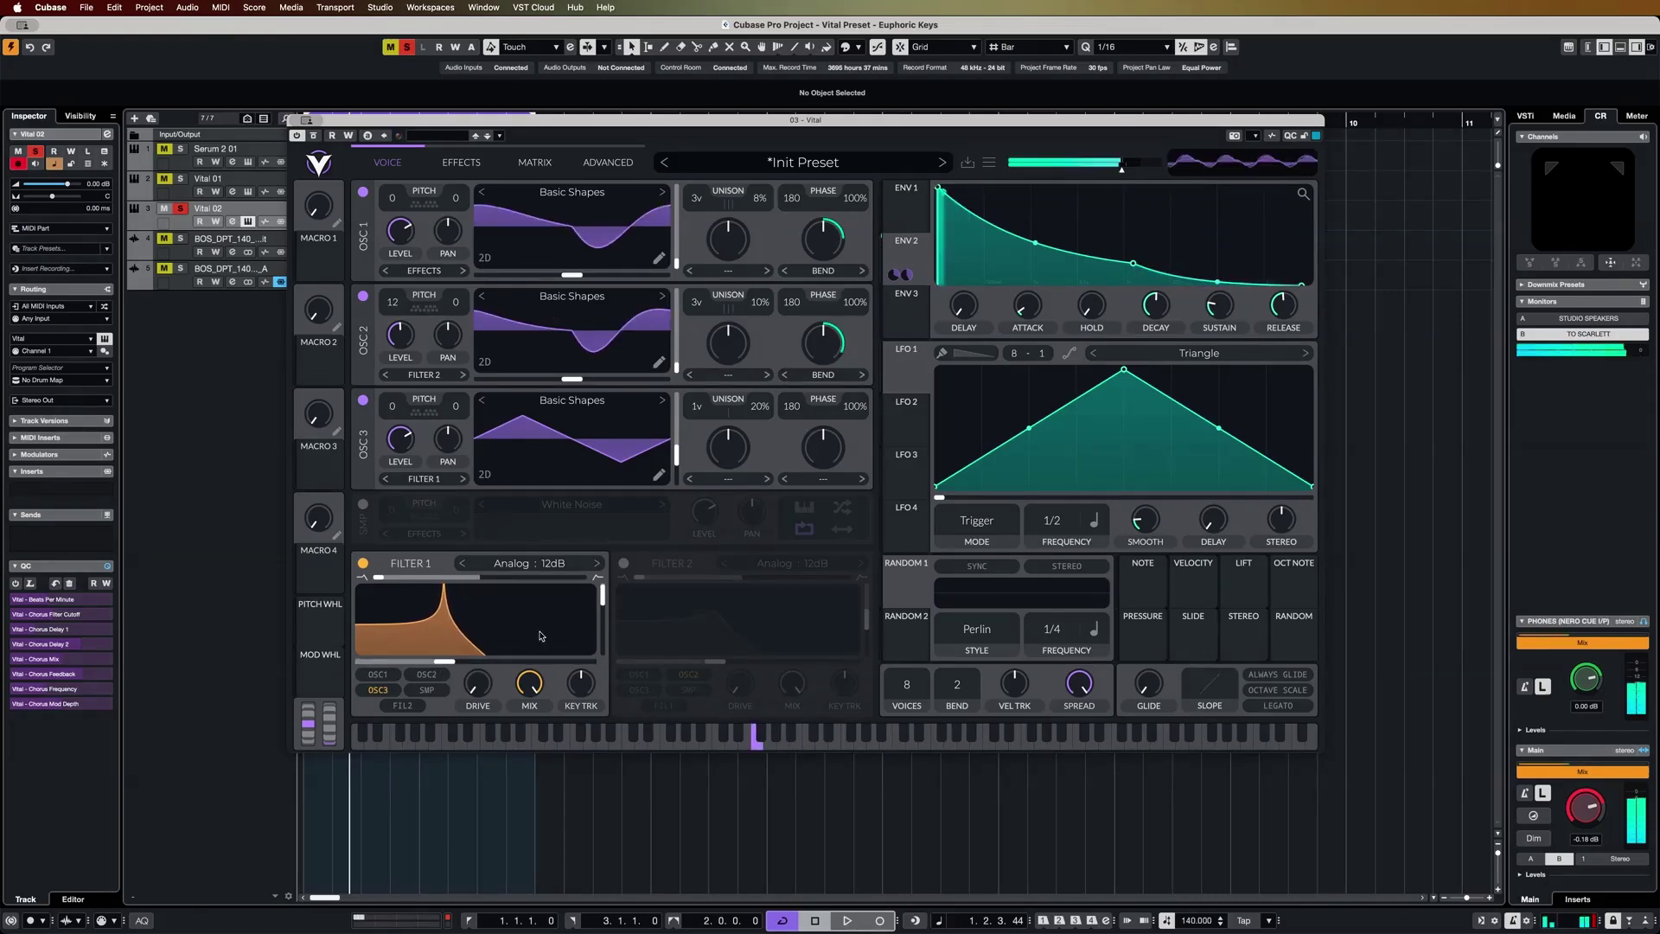
Step: Assign envelope 3 to Filter 1's drive and adjust the modulation amount, giving the envelope a shorter decay and zero sustain
click(907, 326)
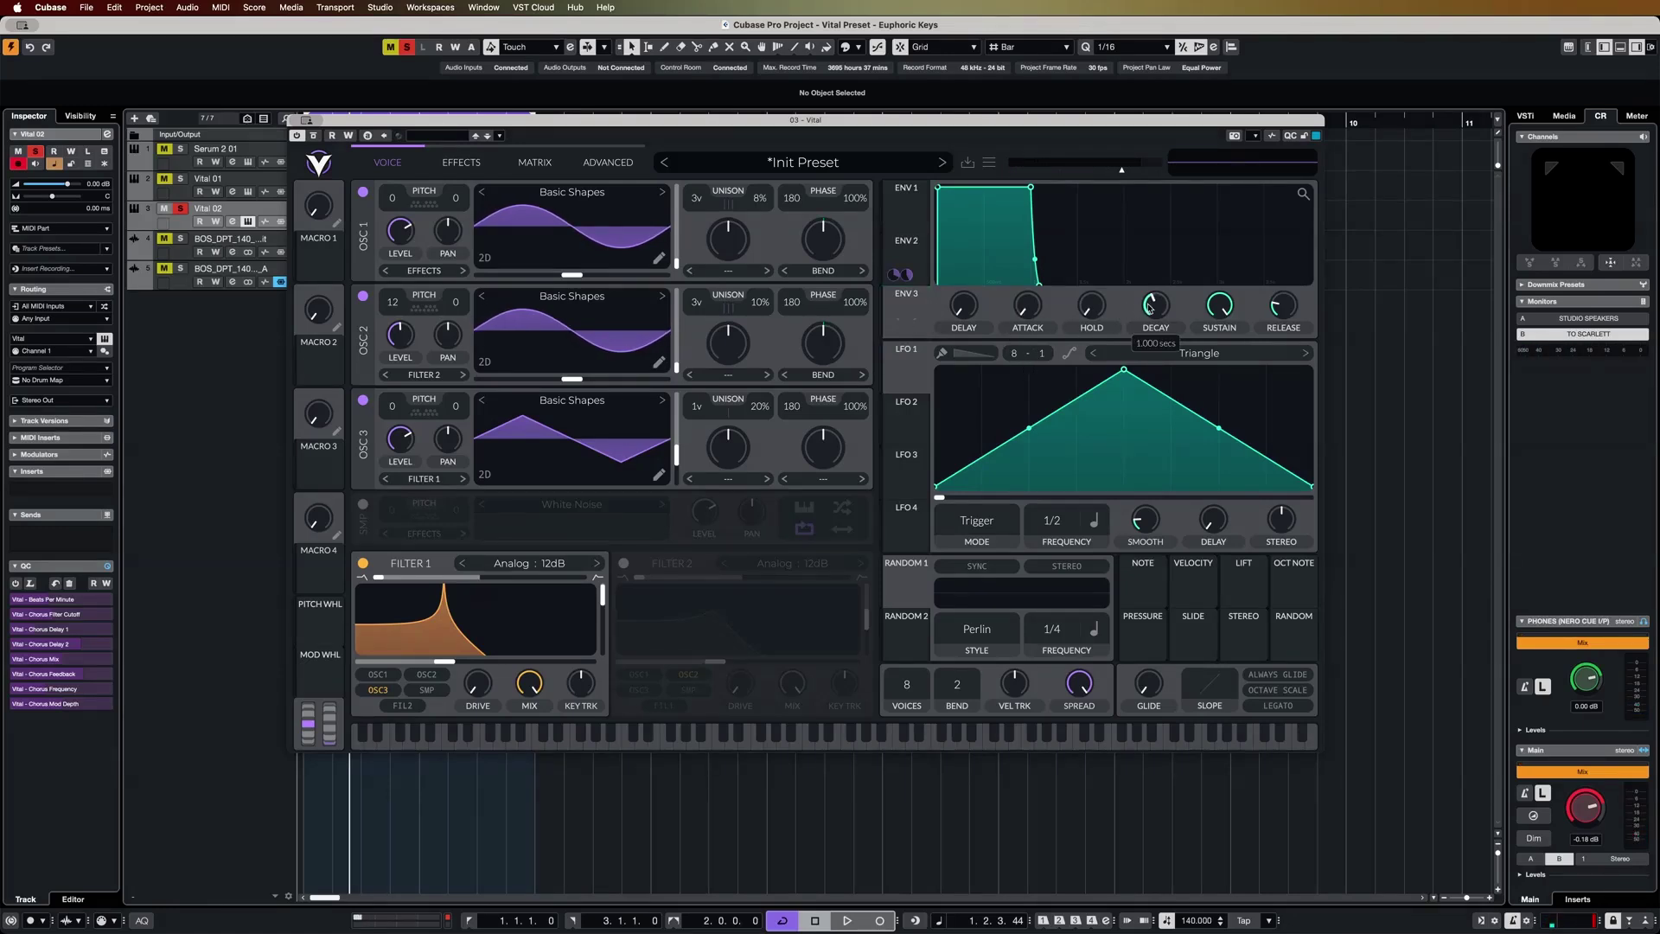
drag(1149, 308, 1148, 312)
drag(910, 324, 475, 644)
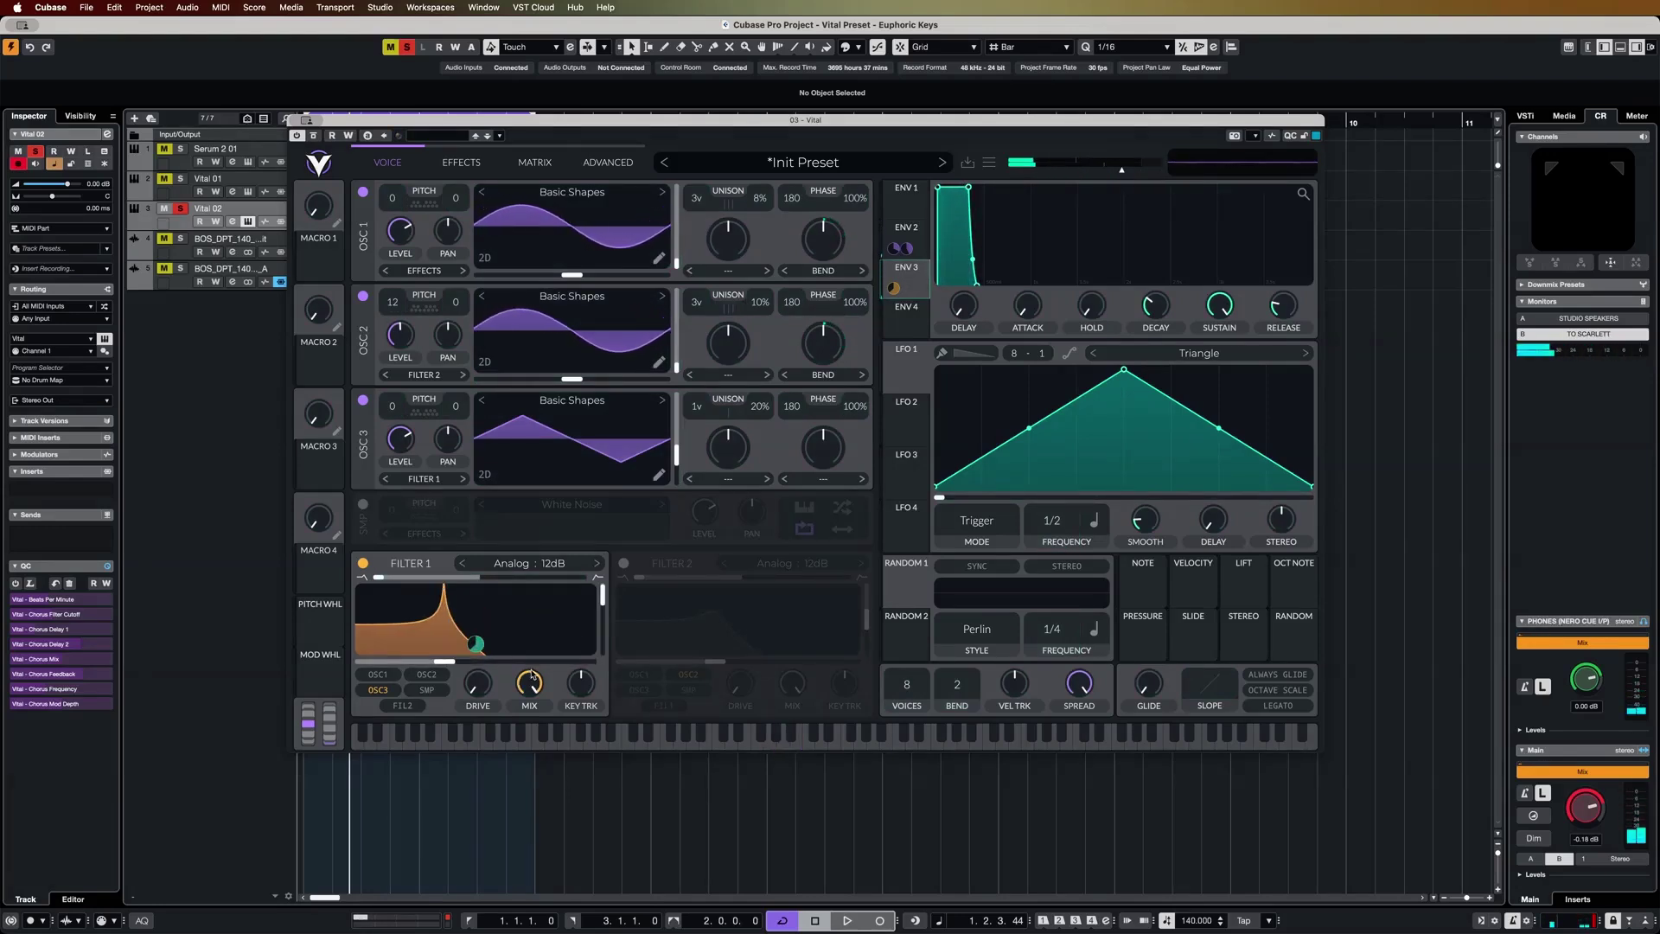
drag(476, 644, 476, 666)
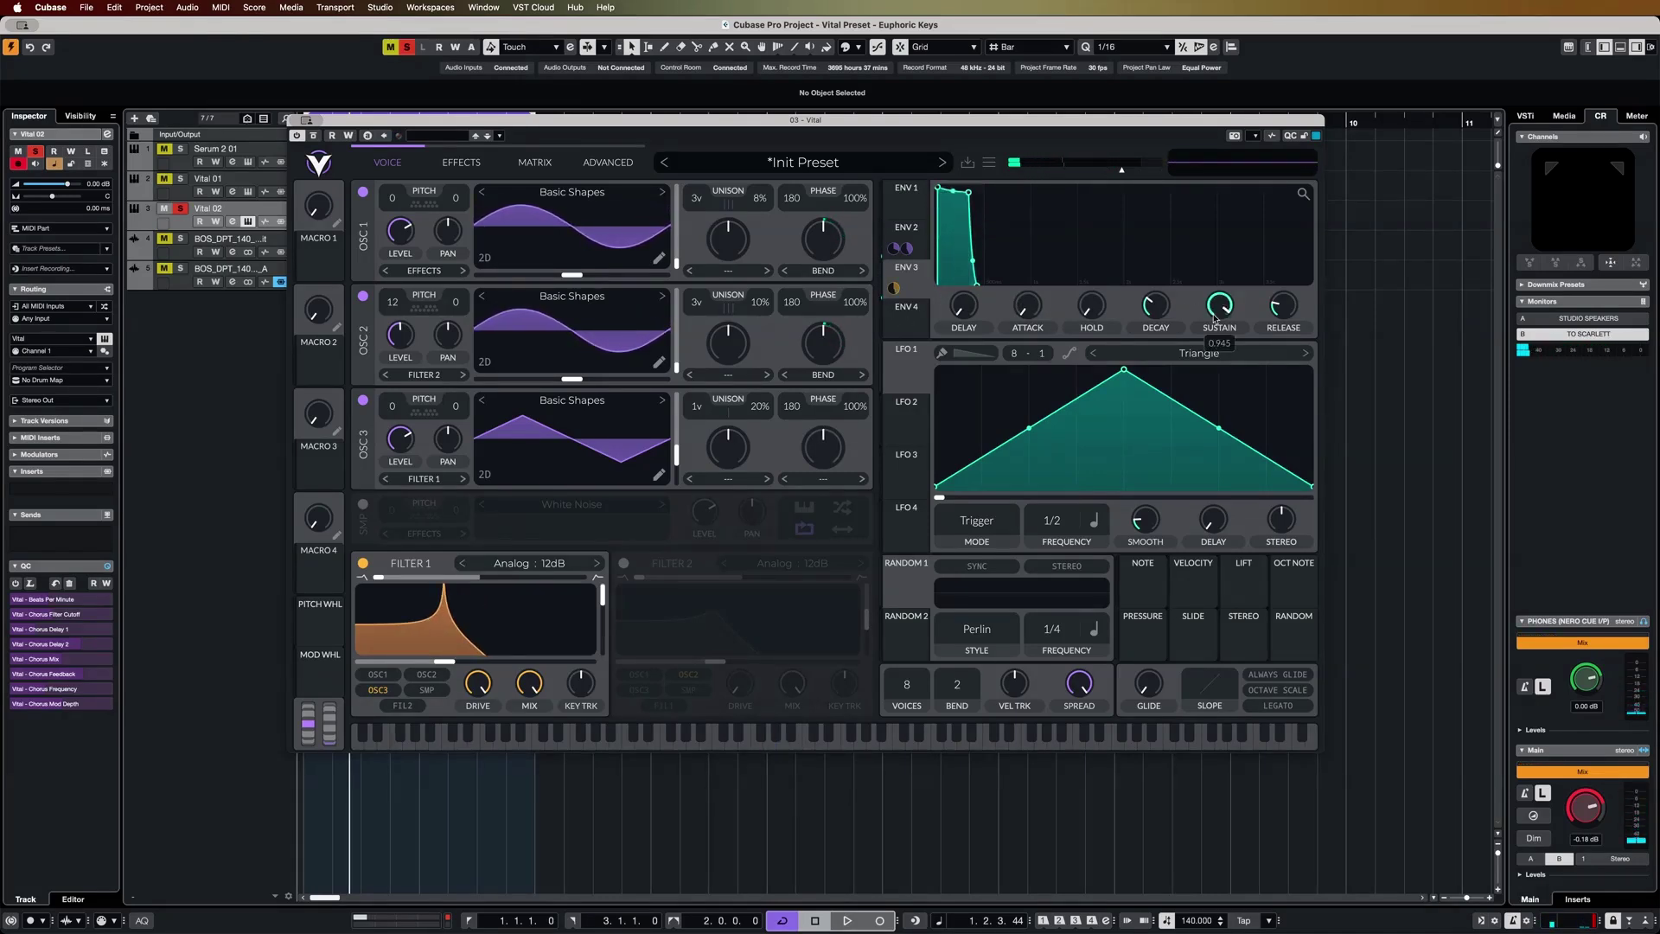
drag(1215, 319, 1197, 435)
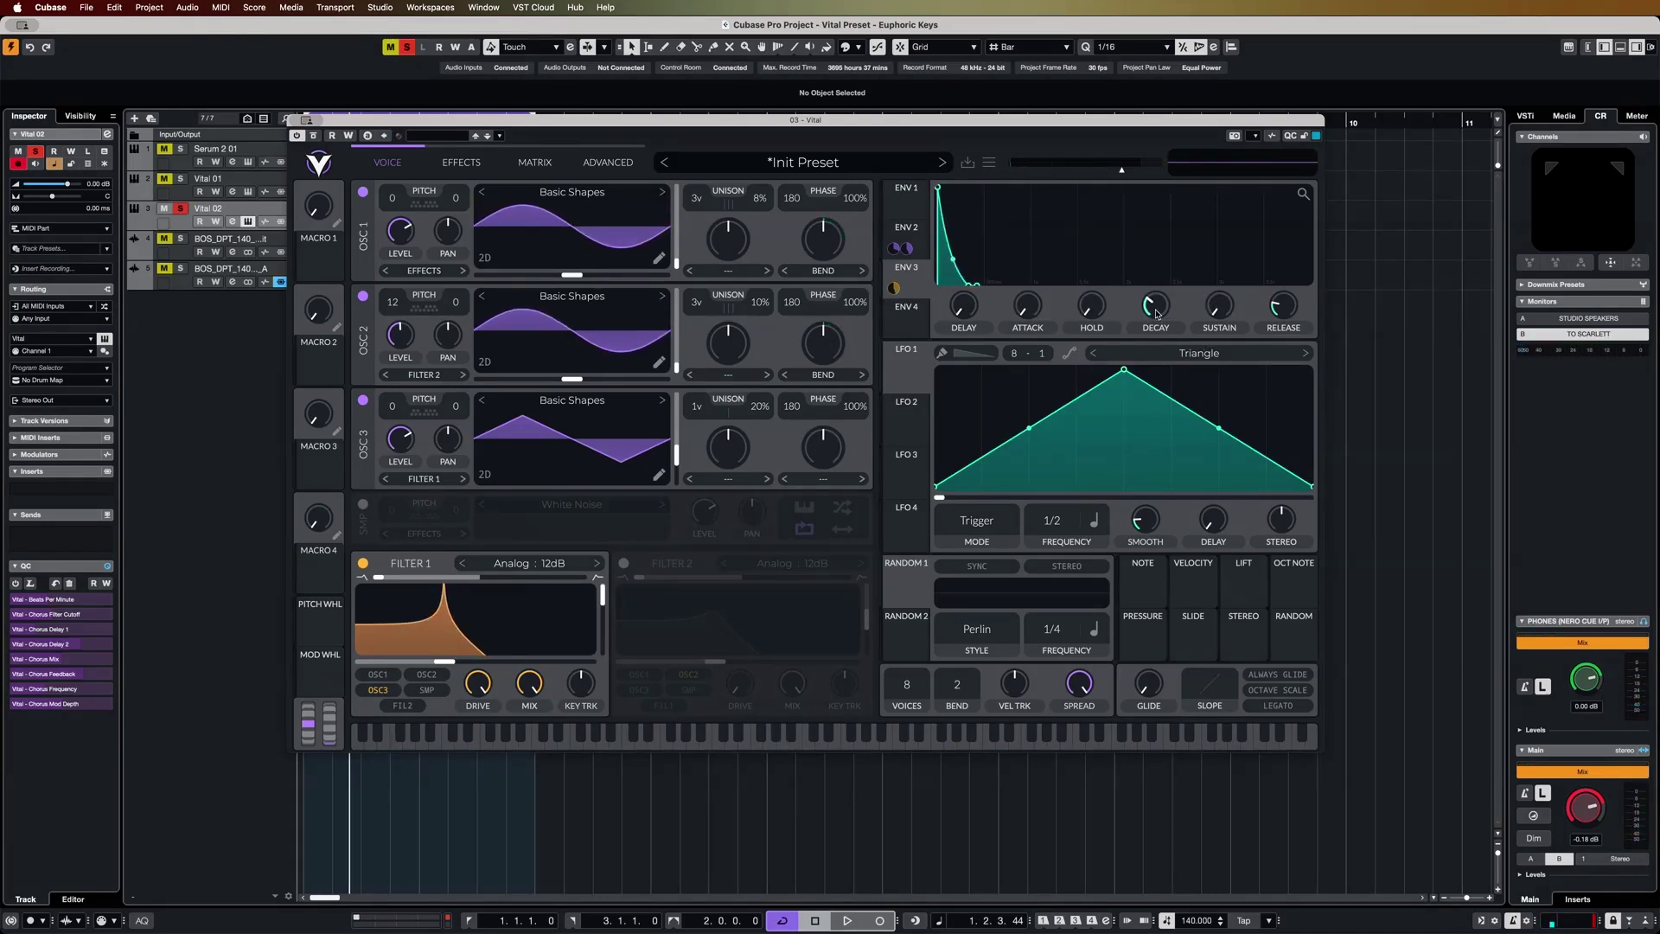
Step: Shorten envelope 3's decay and lower Filter 1's cutoff while auditioning notes
mouse_move(1158, 313)
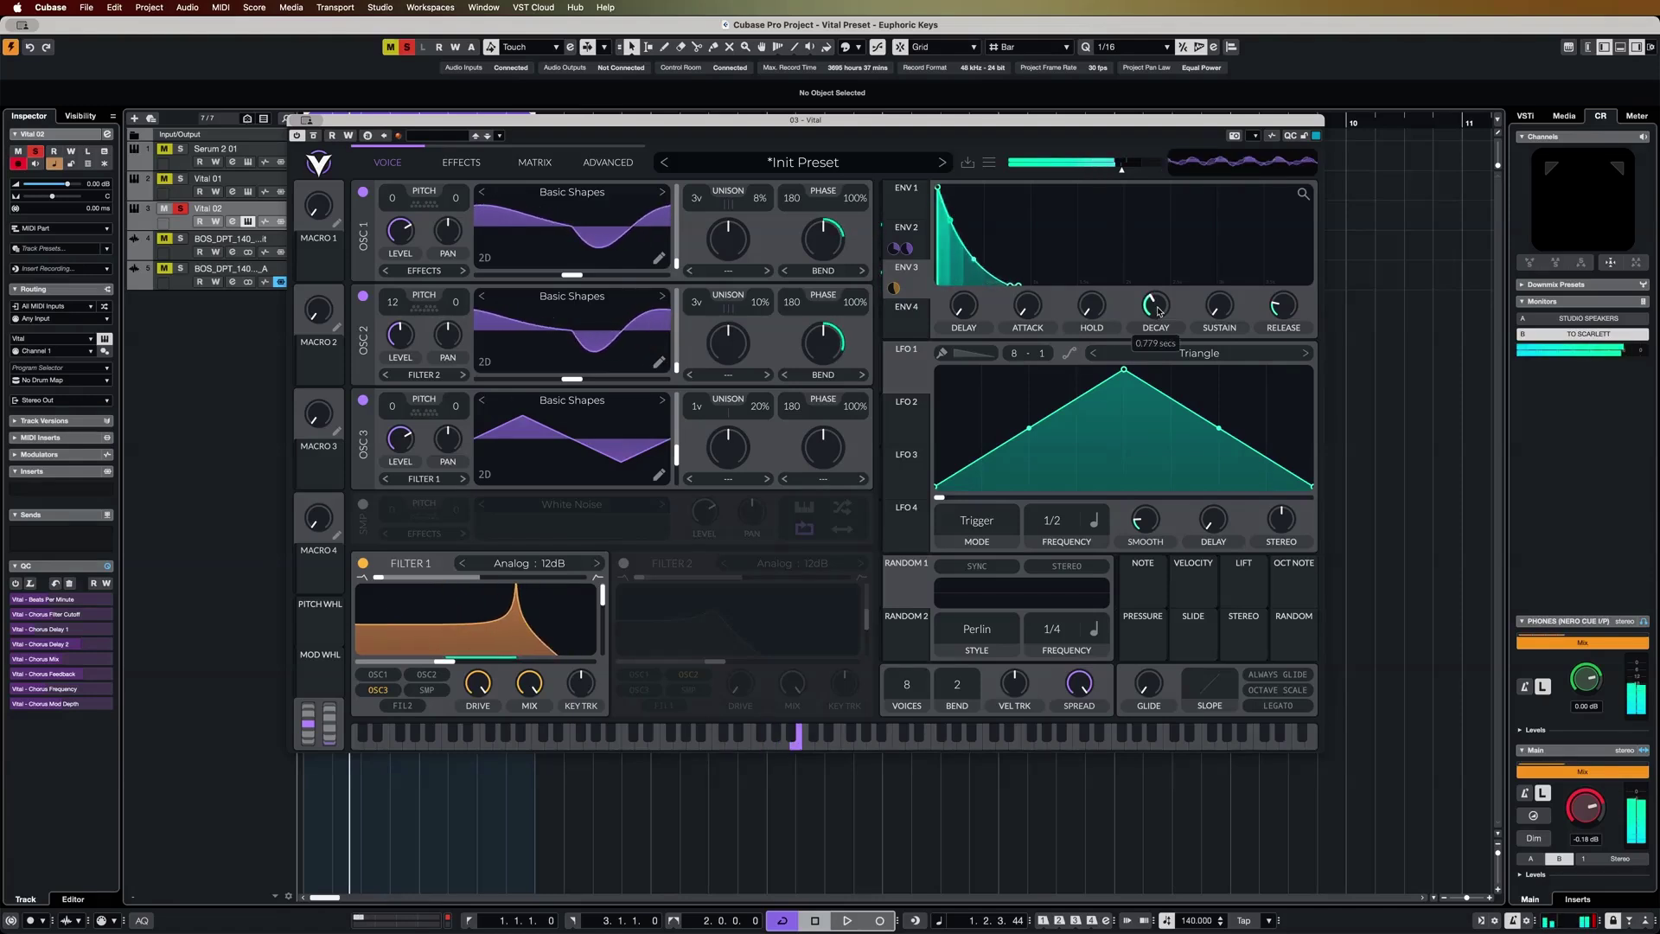
drag(1159, 313, 1159, 354)
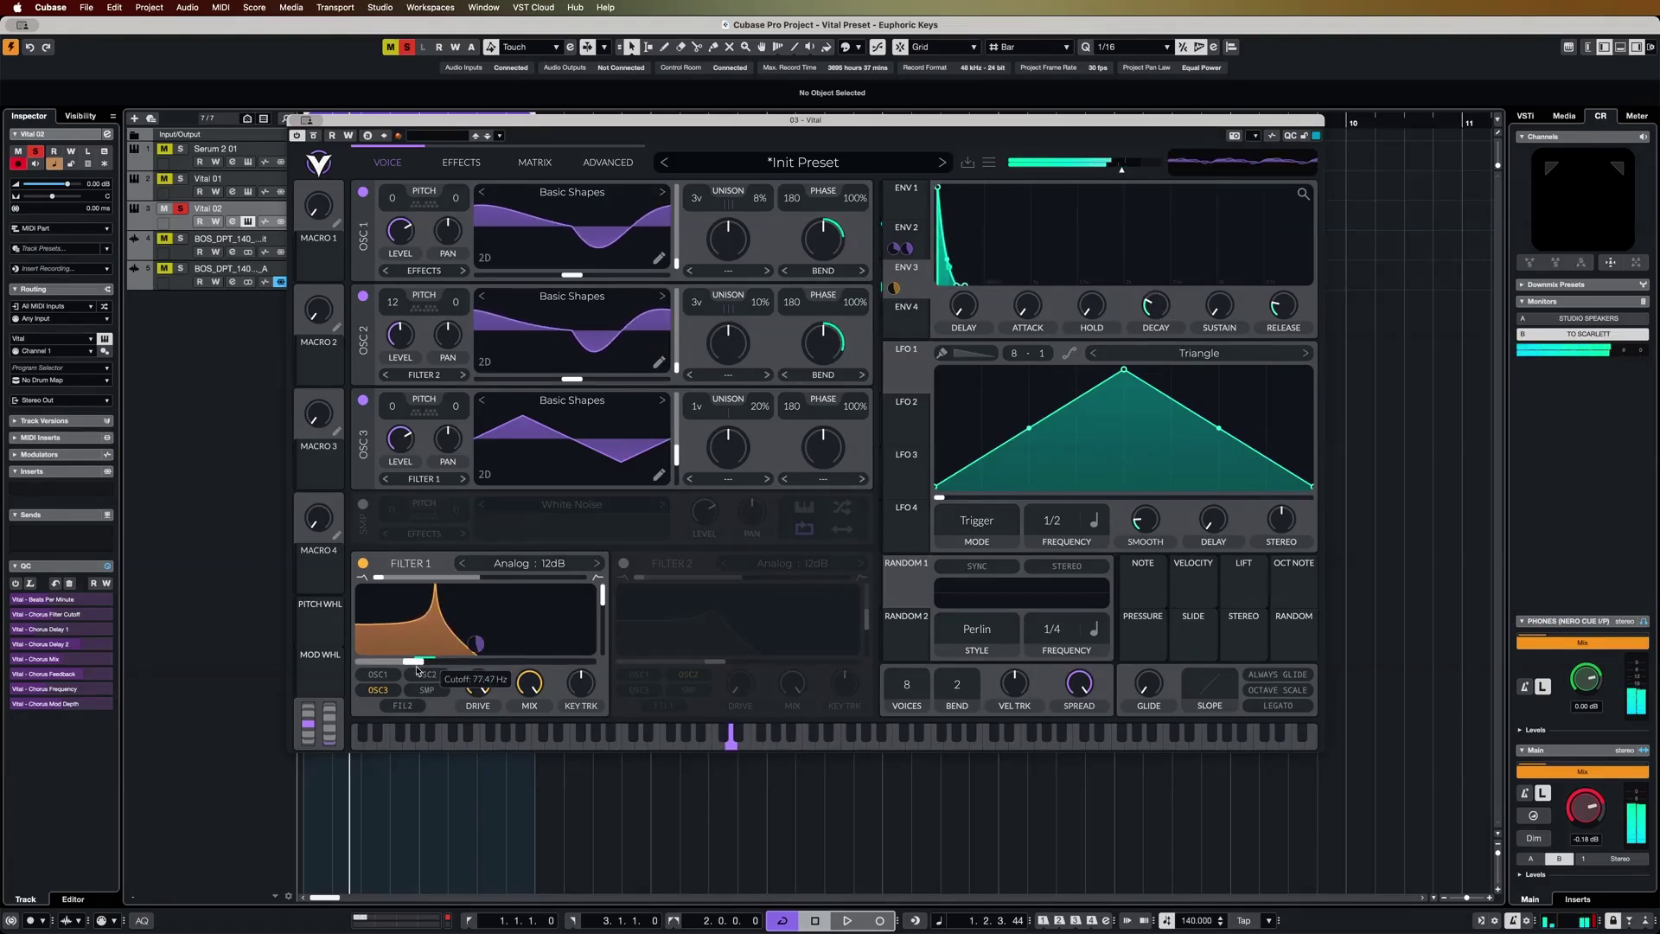
drag(417, 670, 393, 673)
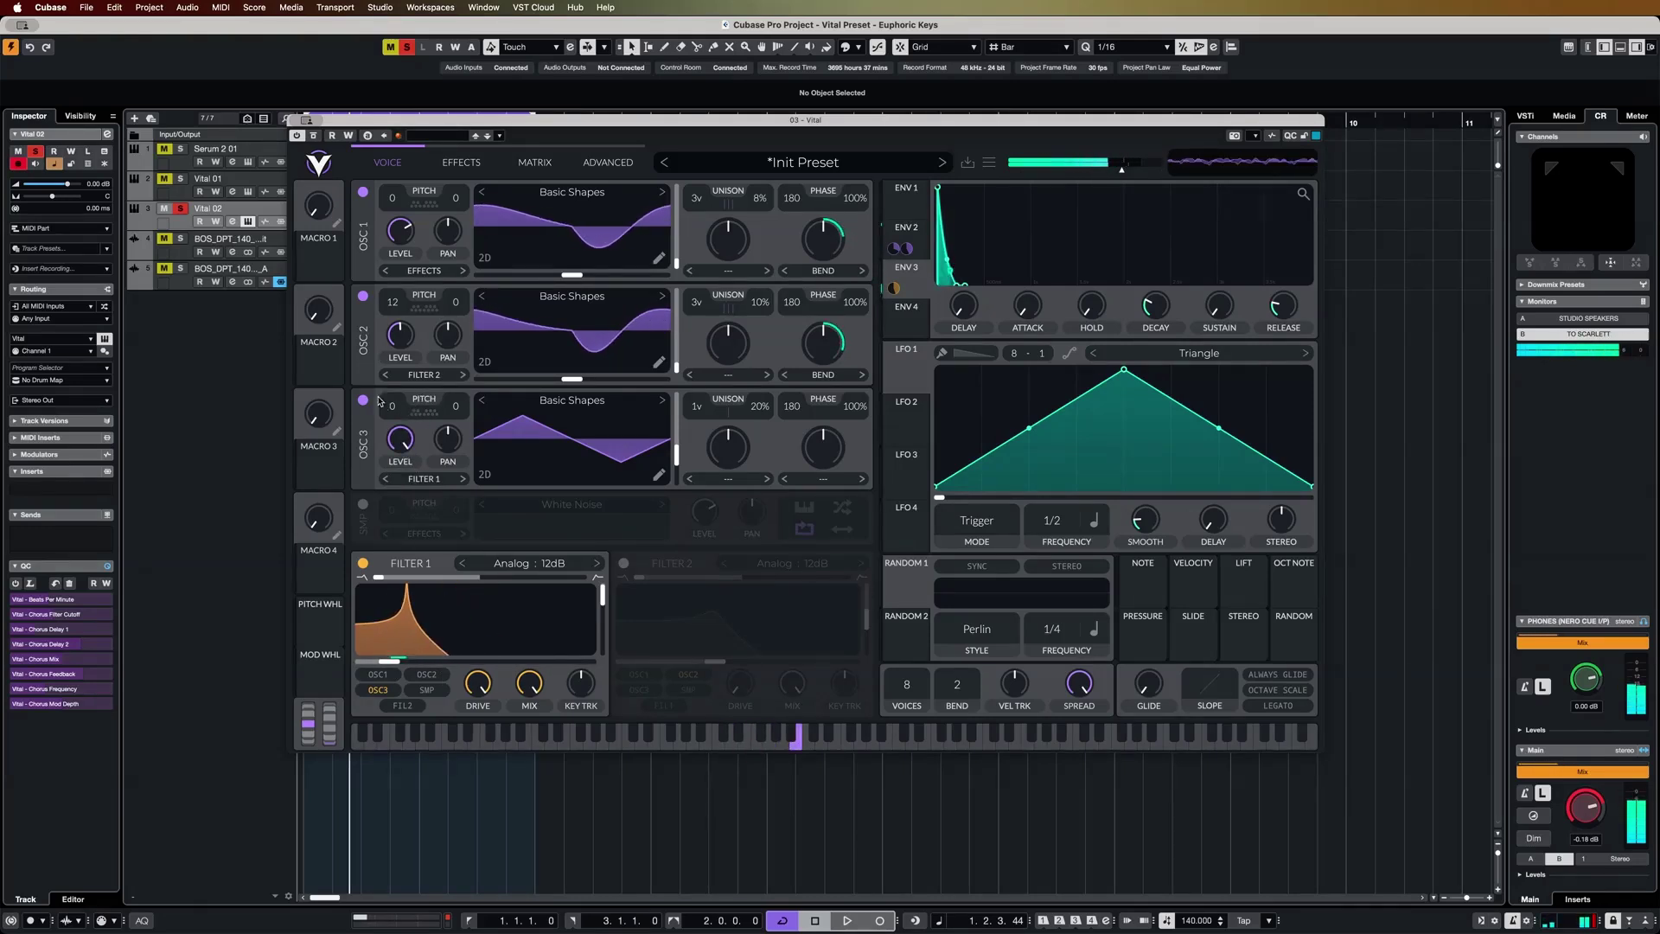
Step: Isolate oscillator 3 by disabling oscillators 1 and 2, and raise Filter 1's cutoff to about 191 Hz
click(364, 296)
click(363, 193)
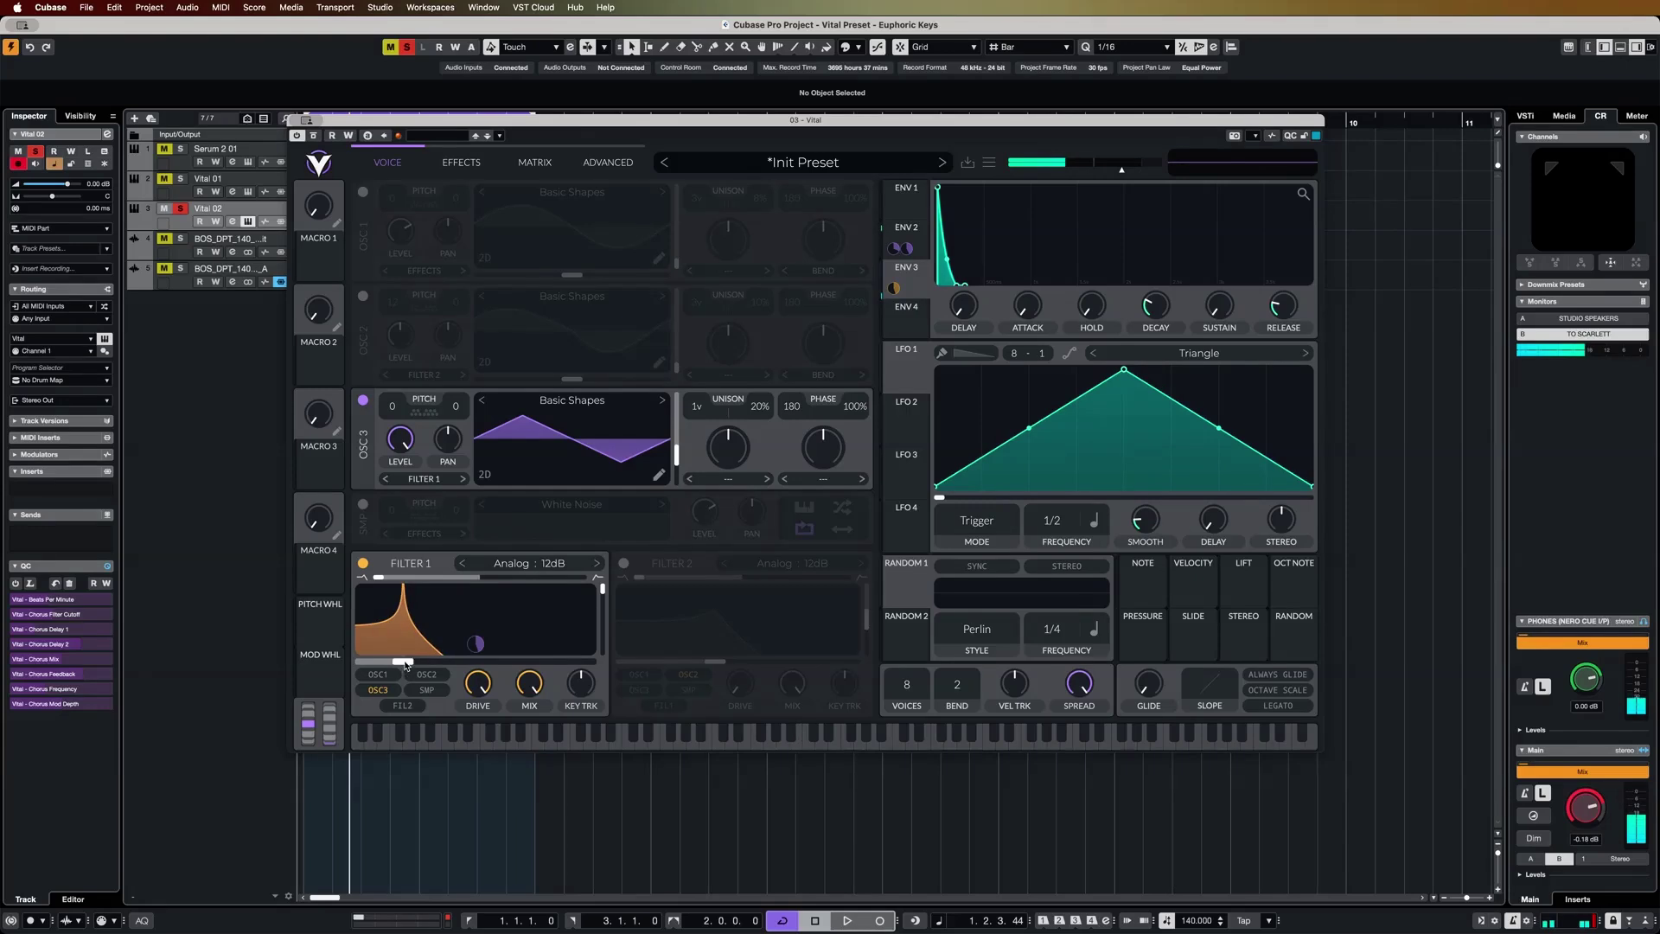
drag(406, 664, 448, 667)
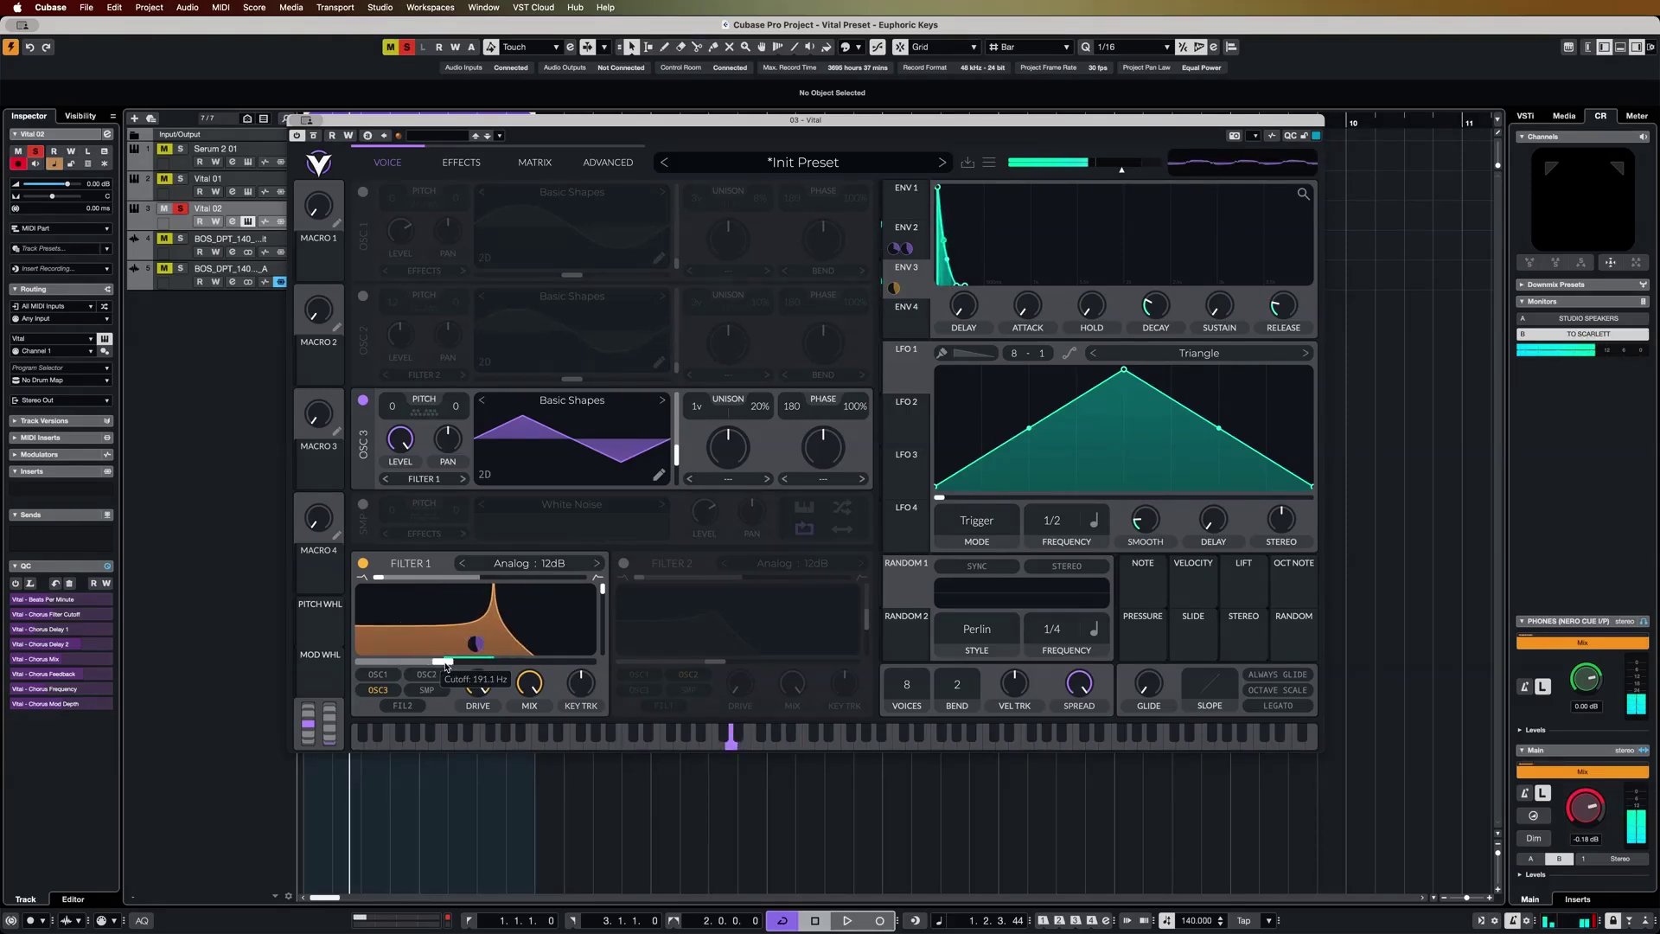
Step: Re-enable oscillators 1 and 2 with oscillator 3 off, and bring oscillator 3 back in to compare the sound
click(363, 399)
click(364, 296)
click(363, 192)
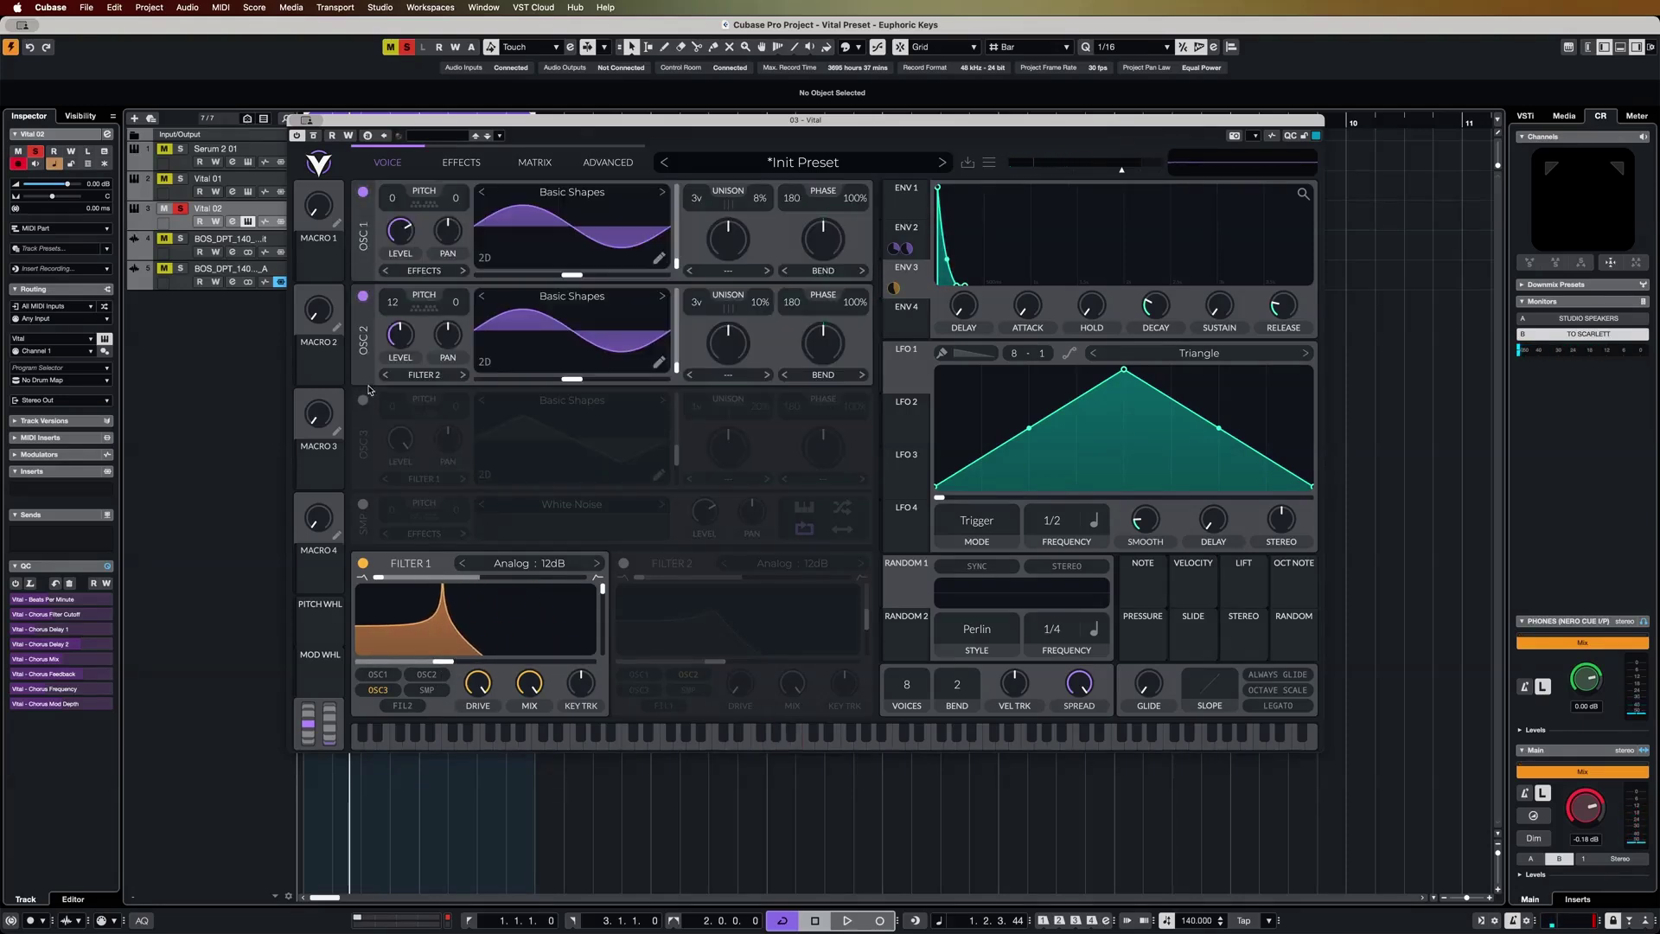
click(363, 400)
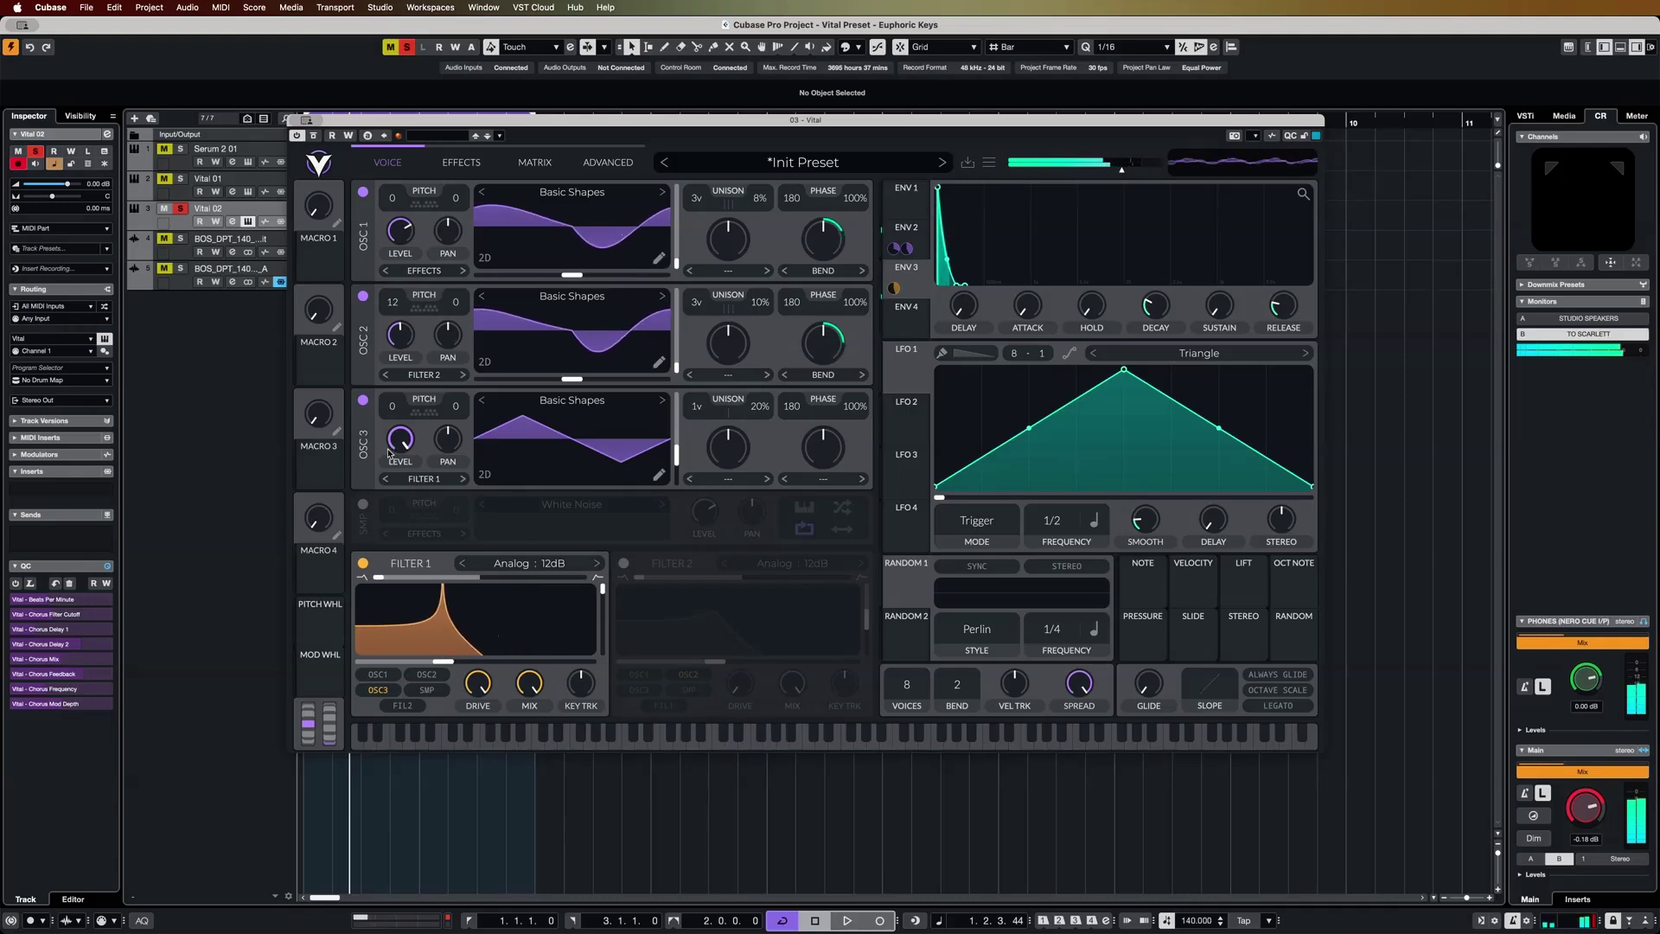
Step: Enable Filter 2 as an Analog 12dB high-pass filter and adjust its cutoff slightly upward
click(624, 563)
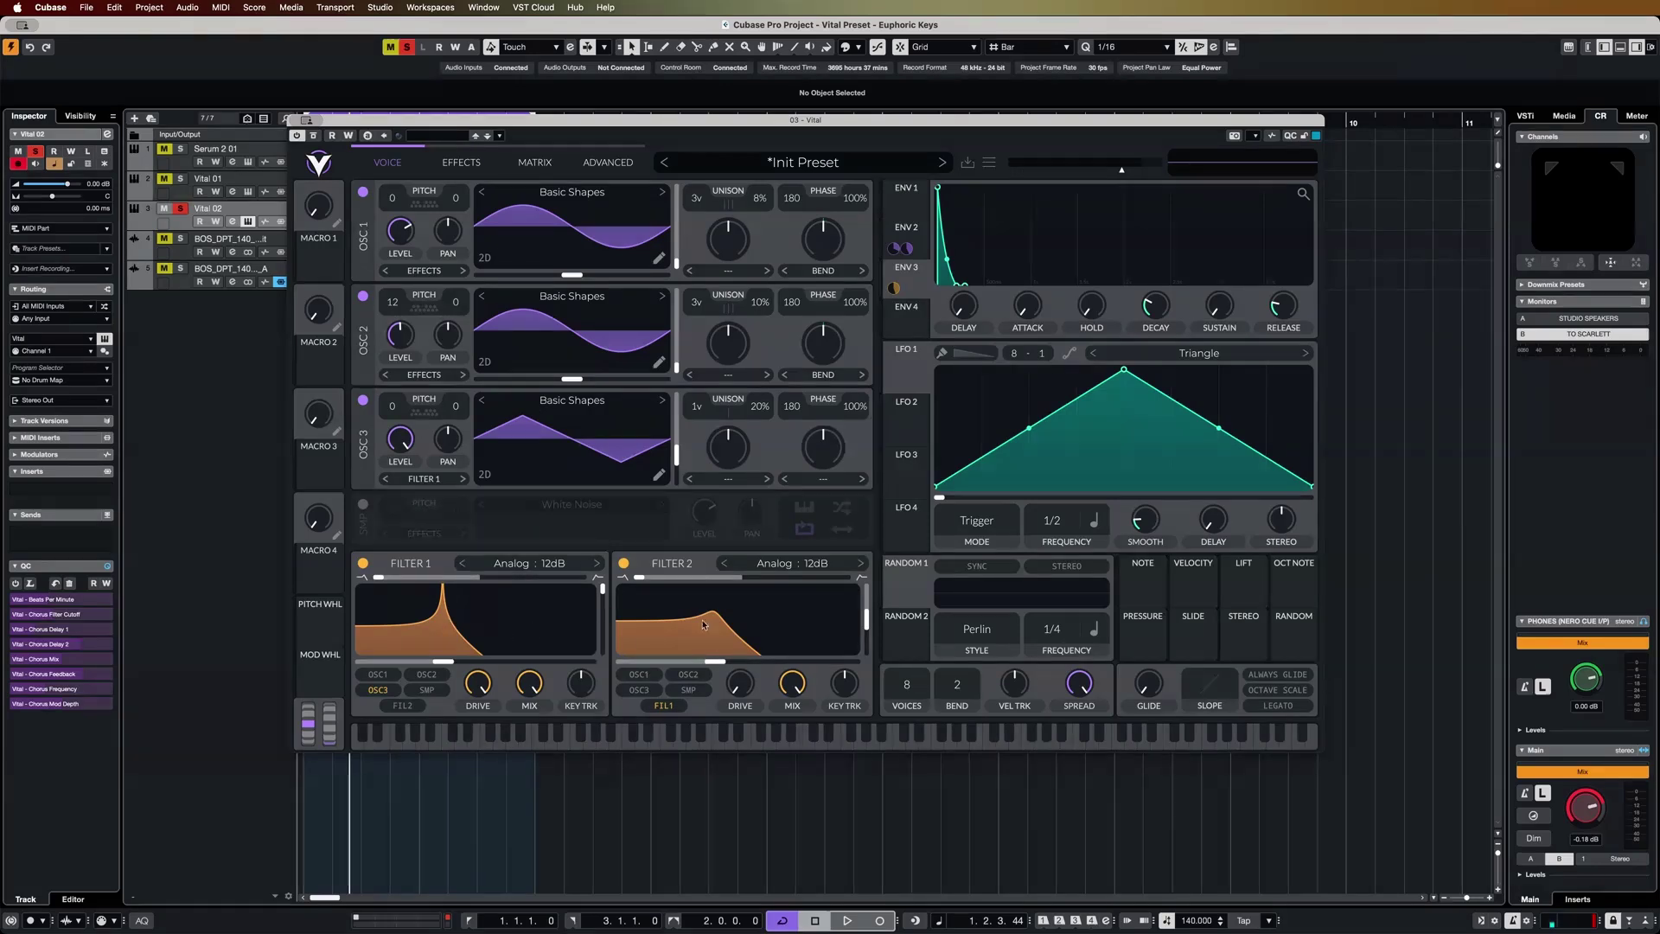
click(978, 629)
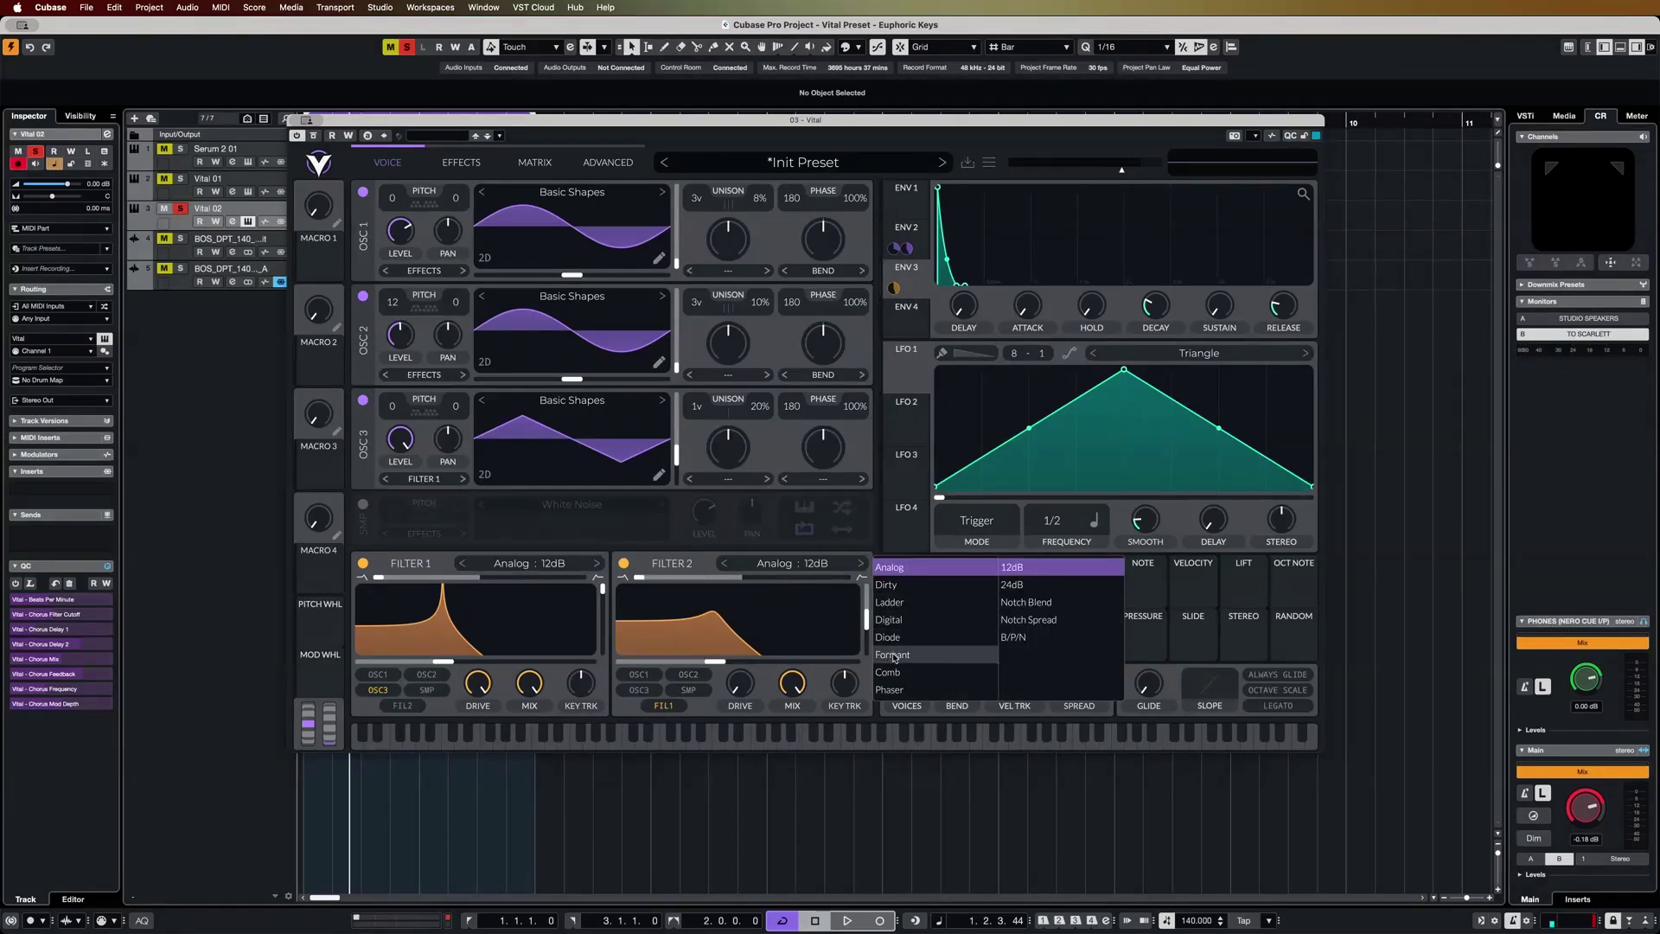
click(924, 709)
mouse_move(715, 662)
mouse_down()
mouse_move(811, 673)
mouse_move(729, 667)
mouse_move(747, 662)
mouse_up()
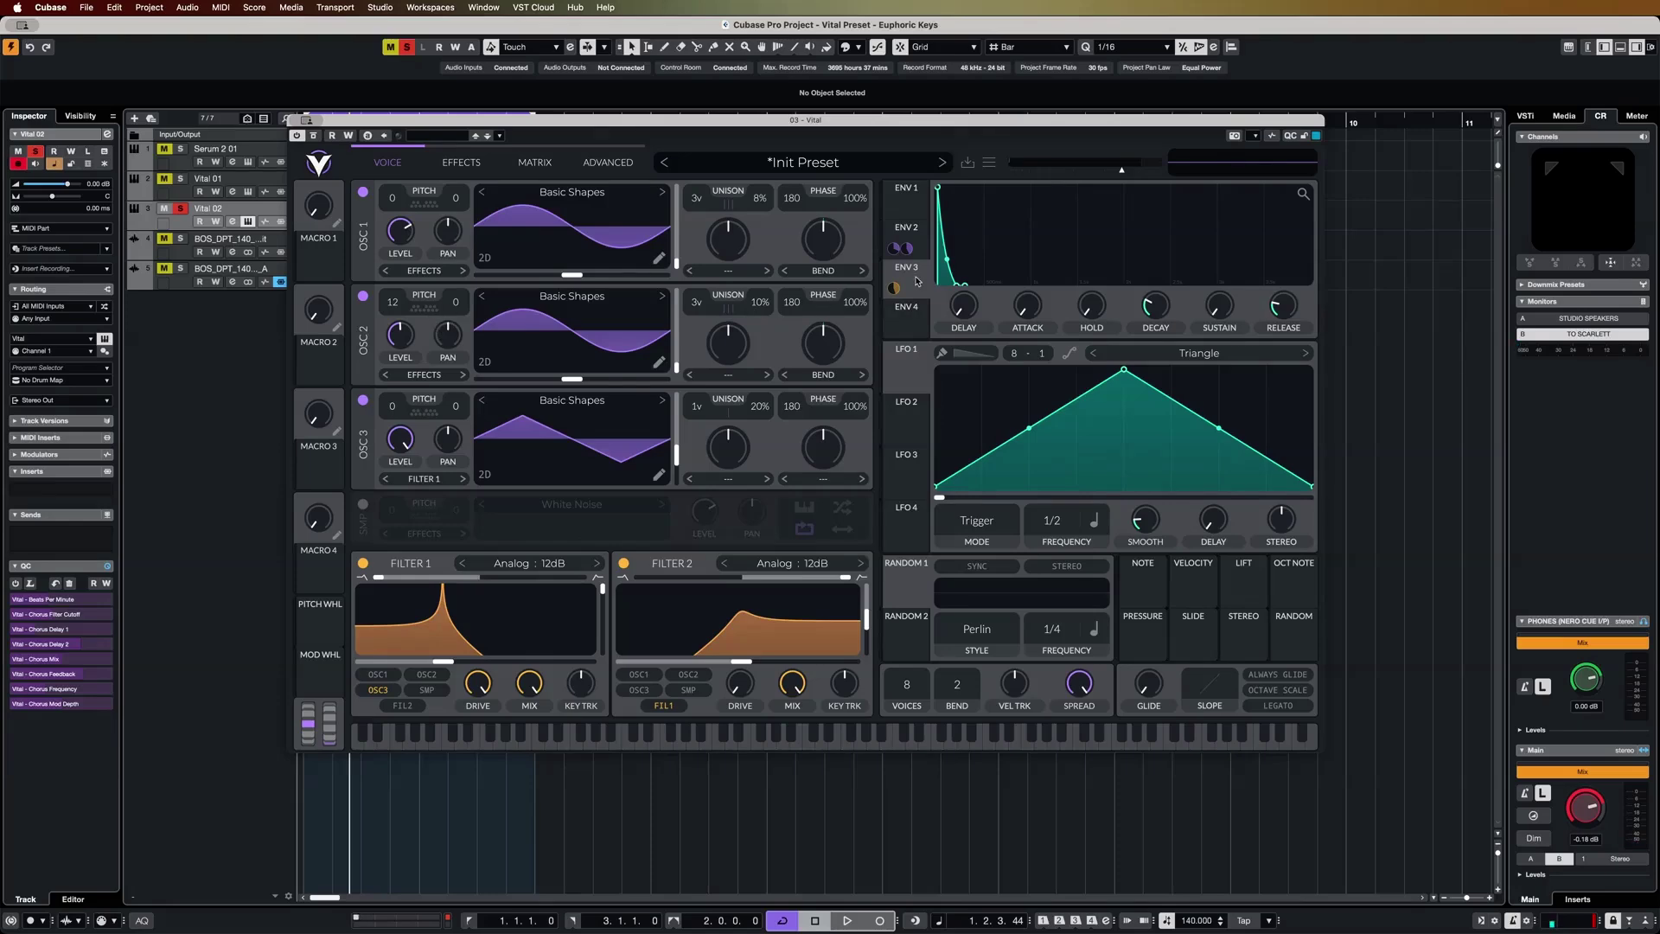
Step: Assign envelope 2 to oscillator 2's level with a reduced amount and route oscillator 2 to Effects
click(918, 244)
drag(905, 249, 401, 334)
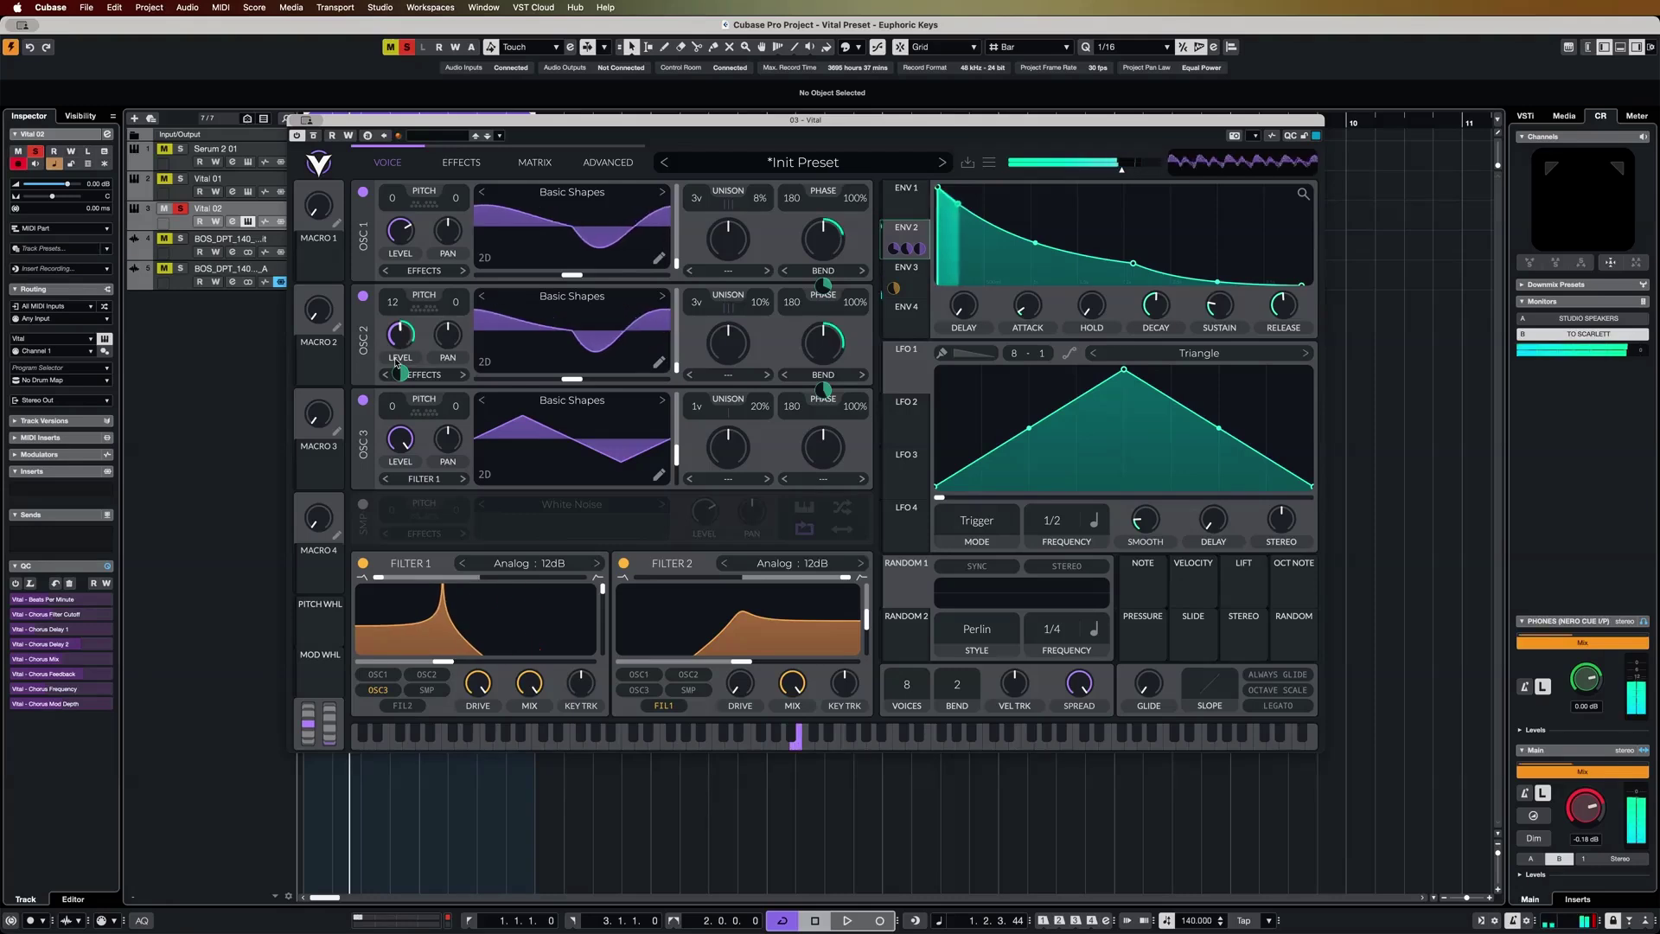
mouse_move(399, 339)
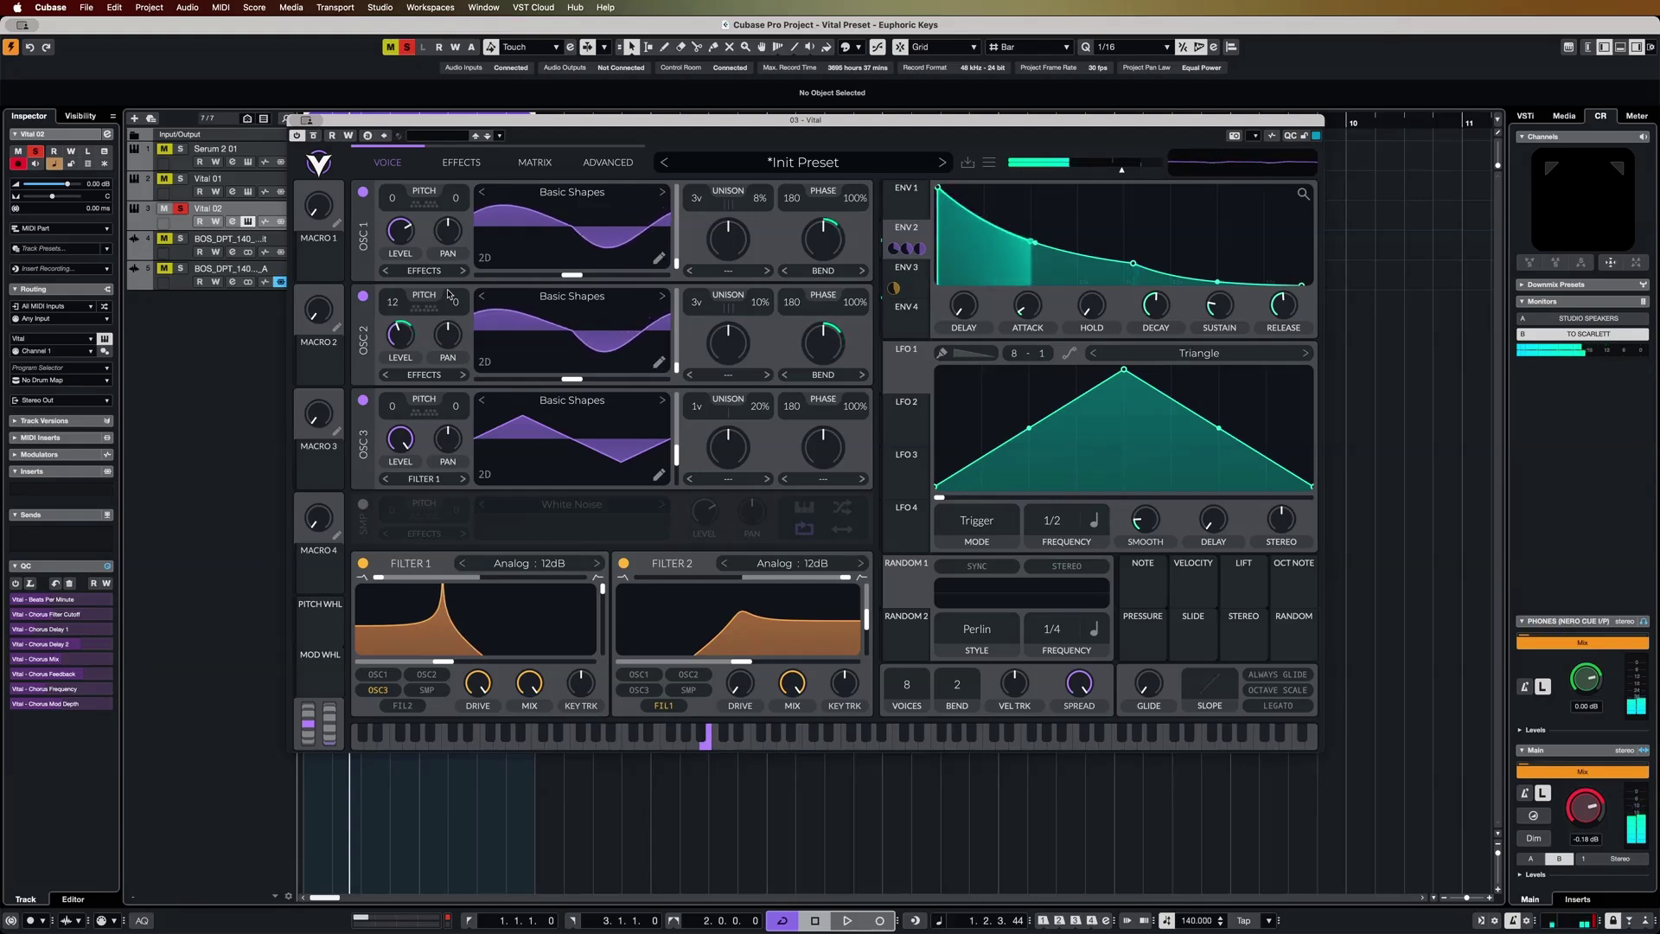
Step: Place Distortion first in the effects chain, enable it with a Pre filter at full blend, and reduce its mix
click(461, 163)
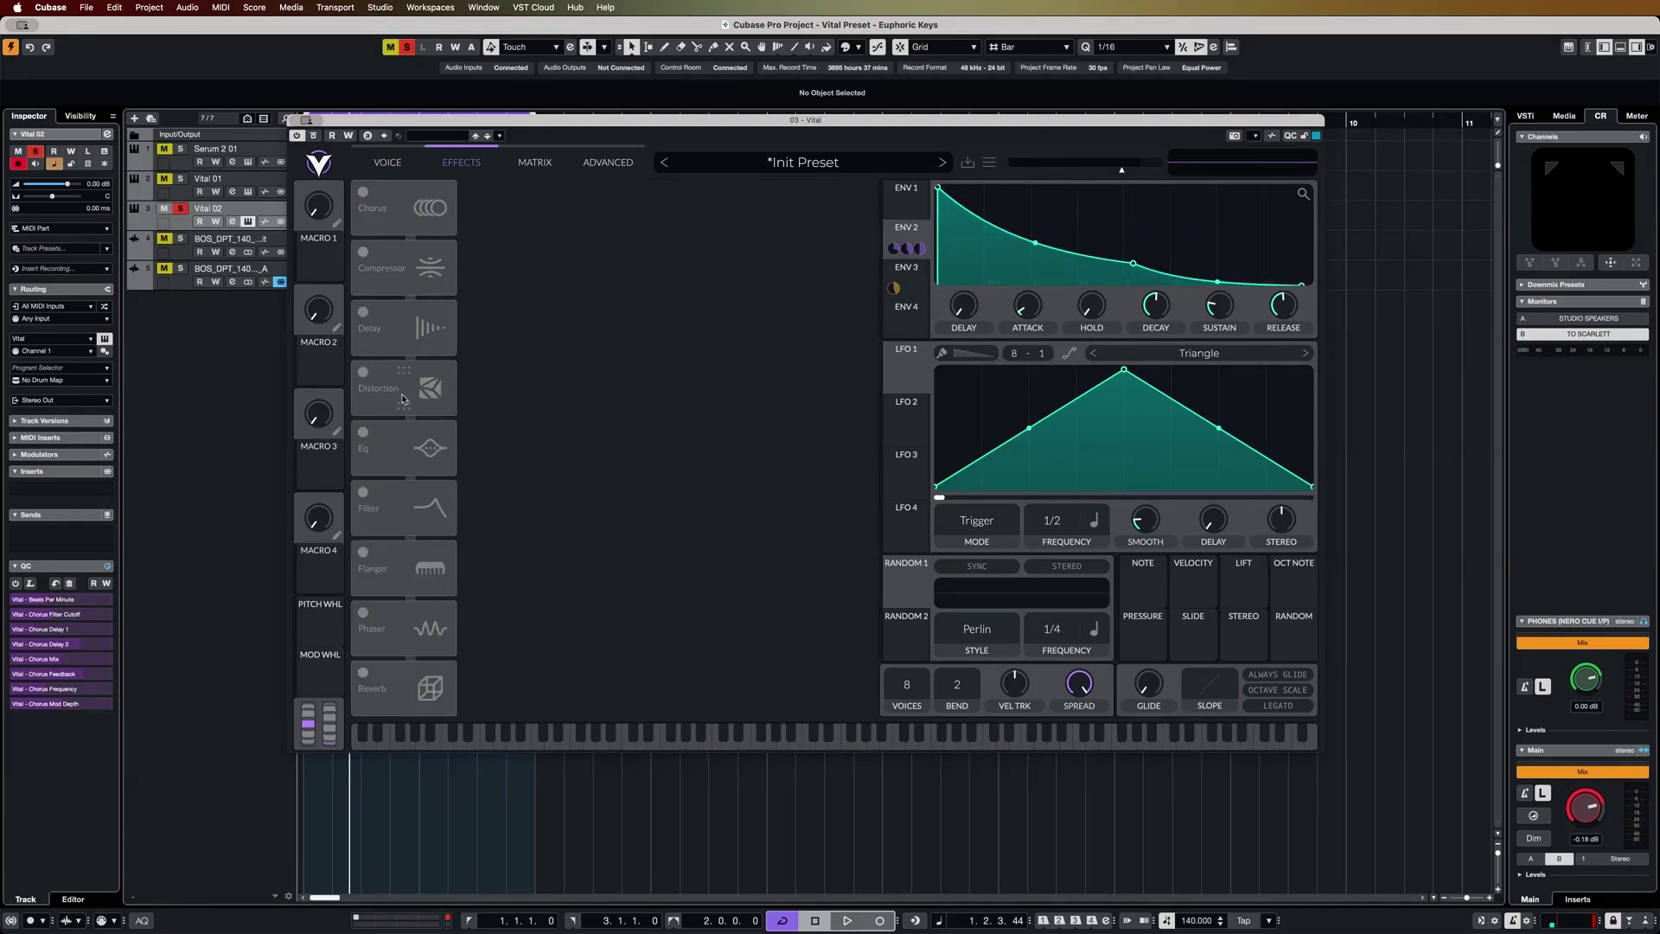
drag(401, 393, 401, 203)
click(363, 191)
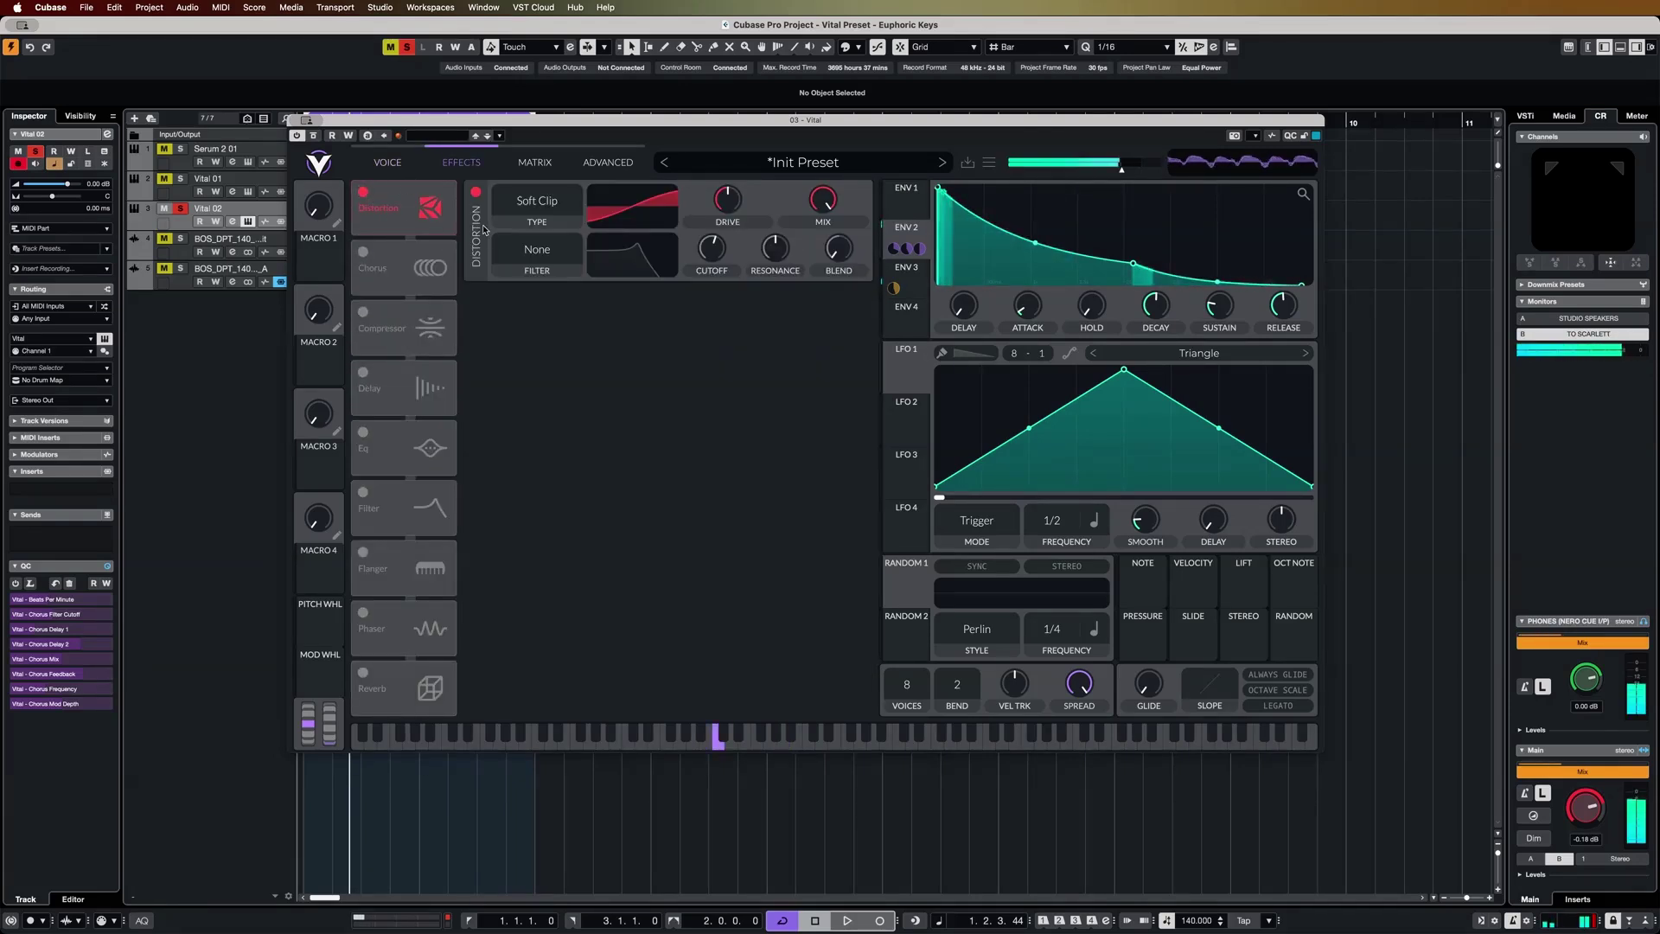
click(539, 248)
click(536, 307)
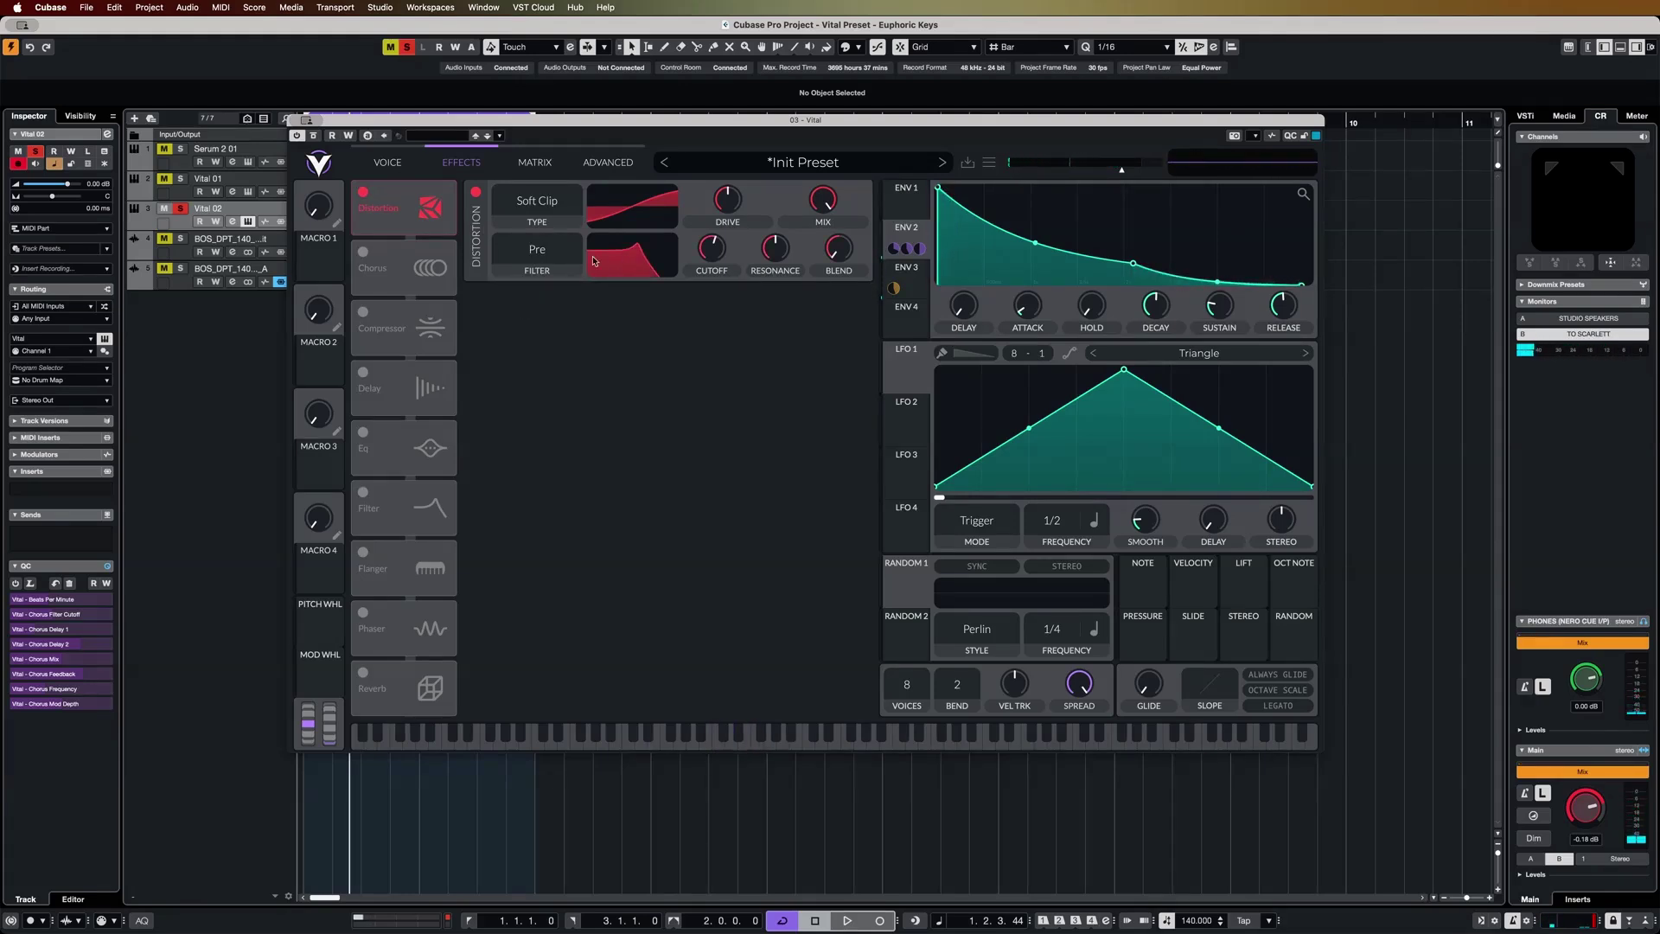
drag(839, 249, 876, 165)
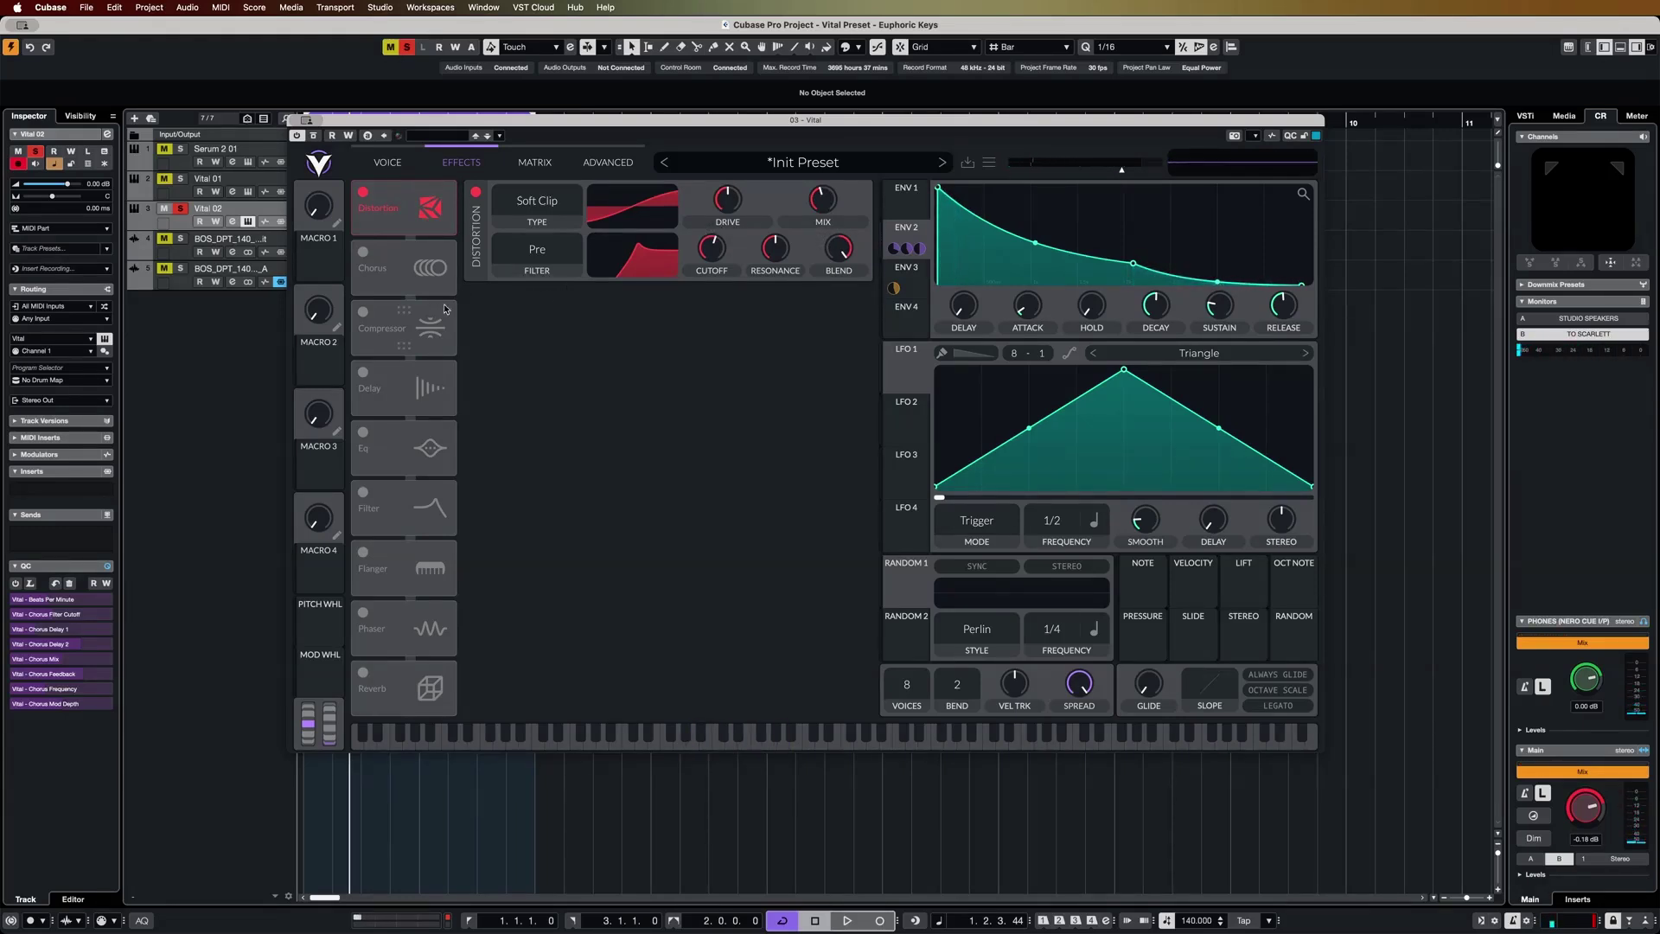
Step: Enable the chorus, compare it against bypass, and add a 1/4 Mono delay with a lowered mix
click(363, 251)
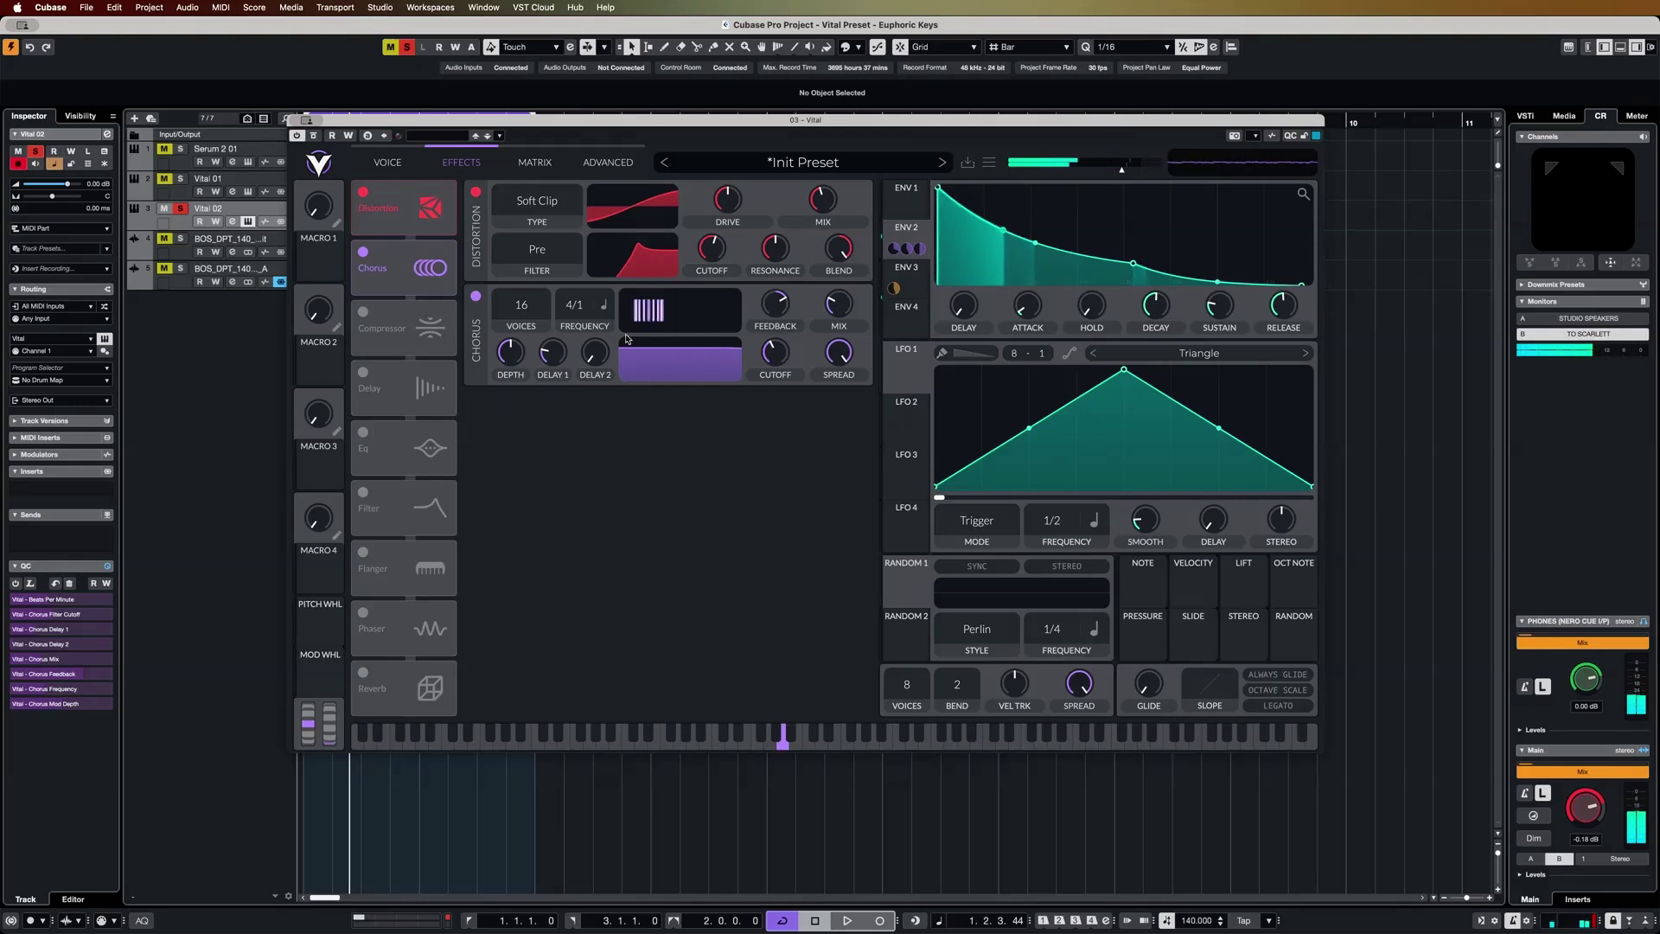
click(477, 296)
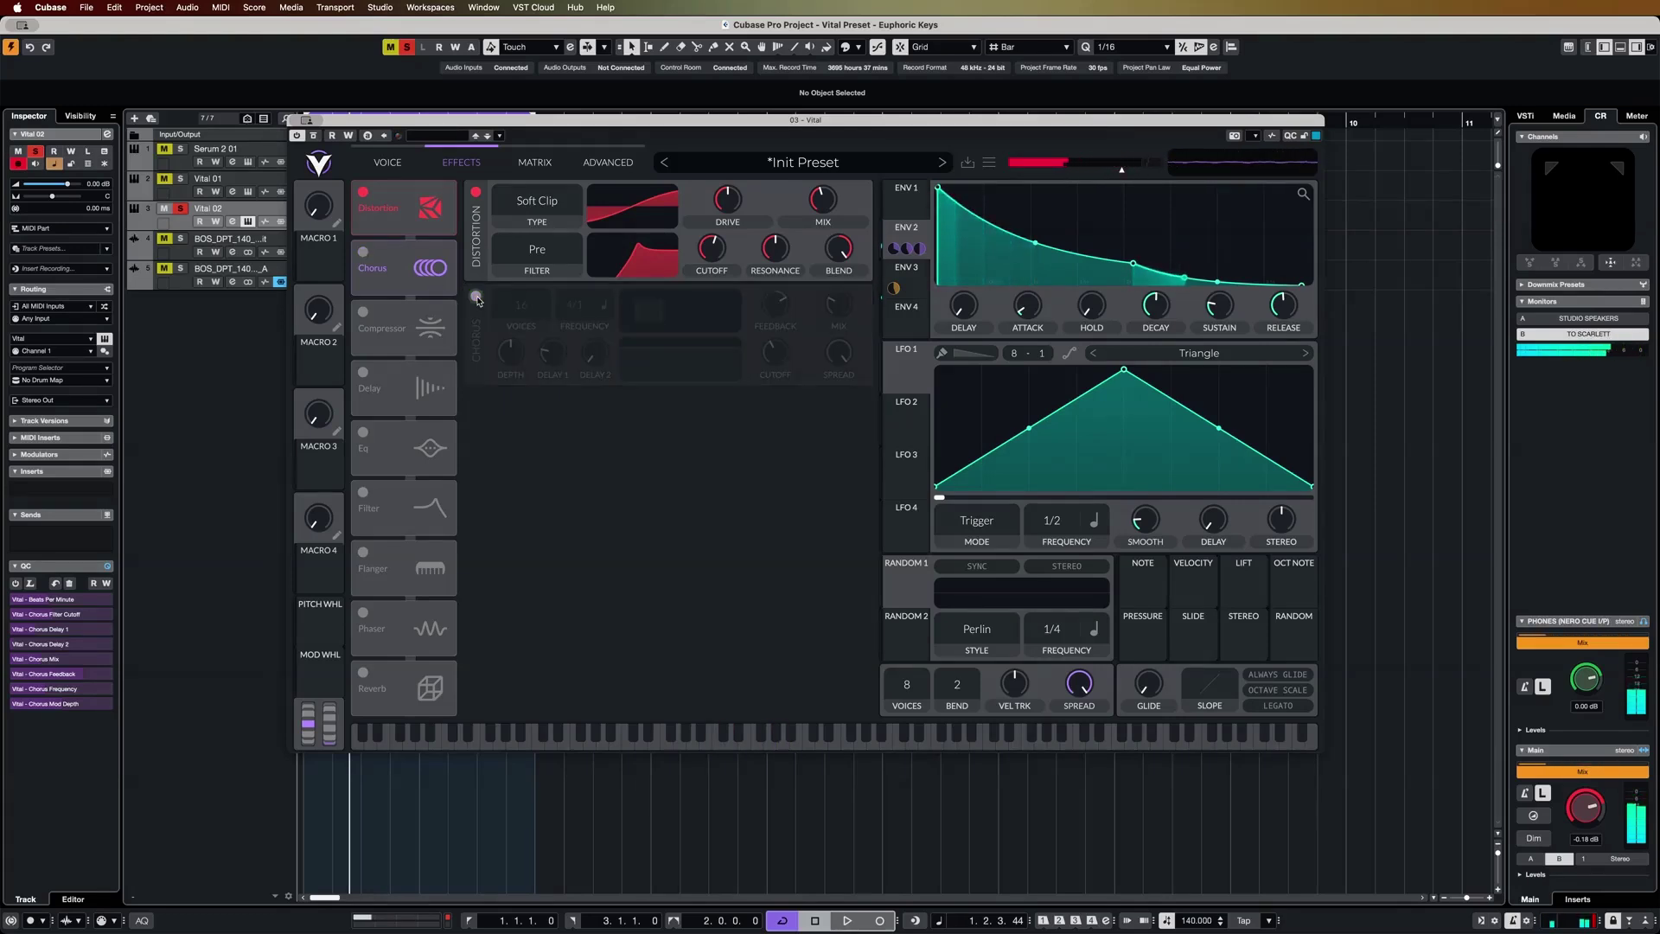
click(477, 296)
click(437, 388)
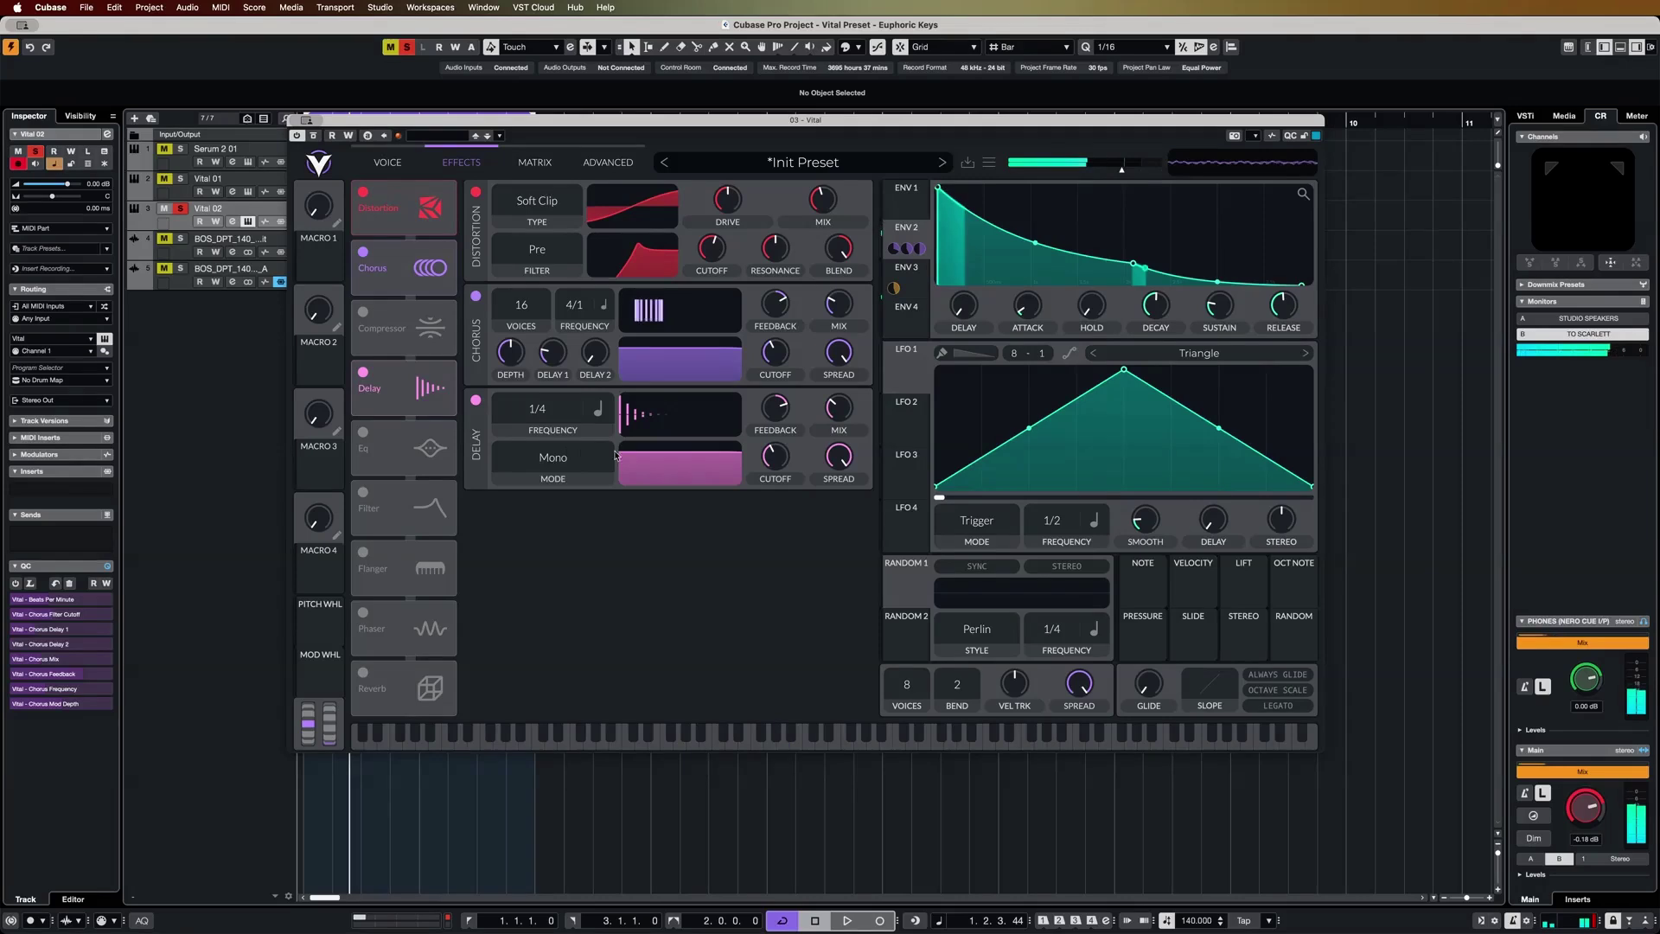
drag(837, 408, 836, 423)
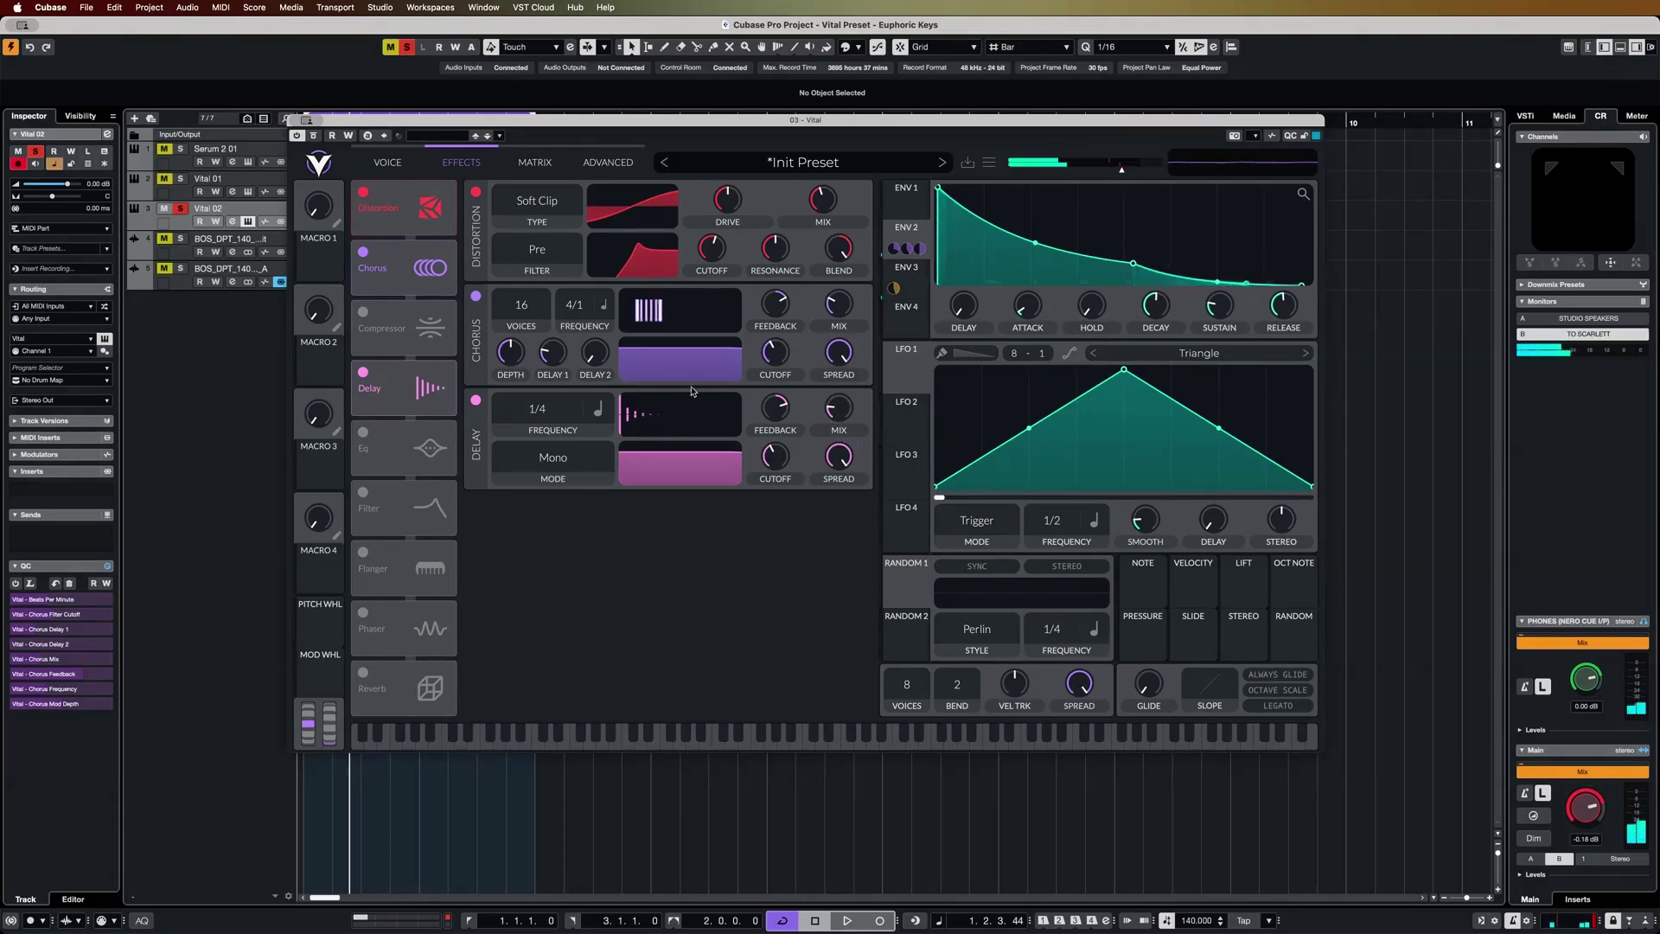
Step: Enable the EQ, boosting the low band by about 6.7 dB near 91 Hz and raising the high band
click(363, 433)
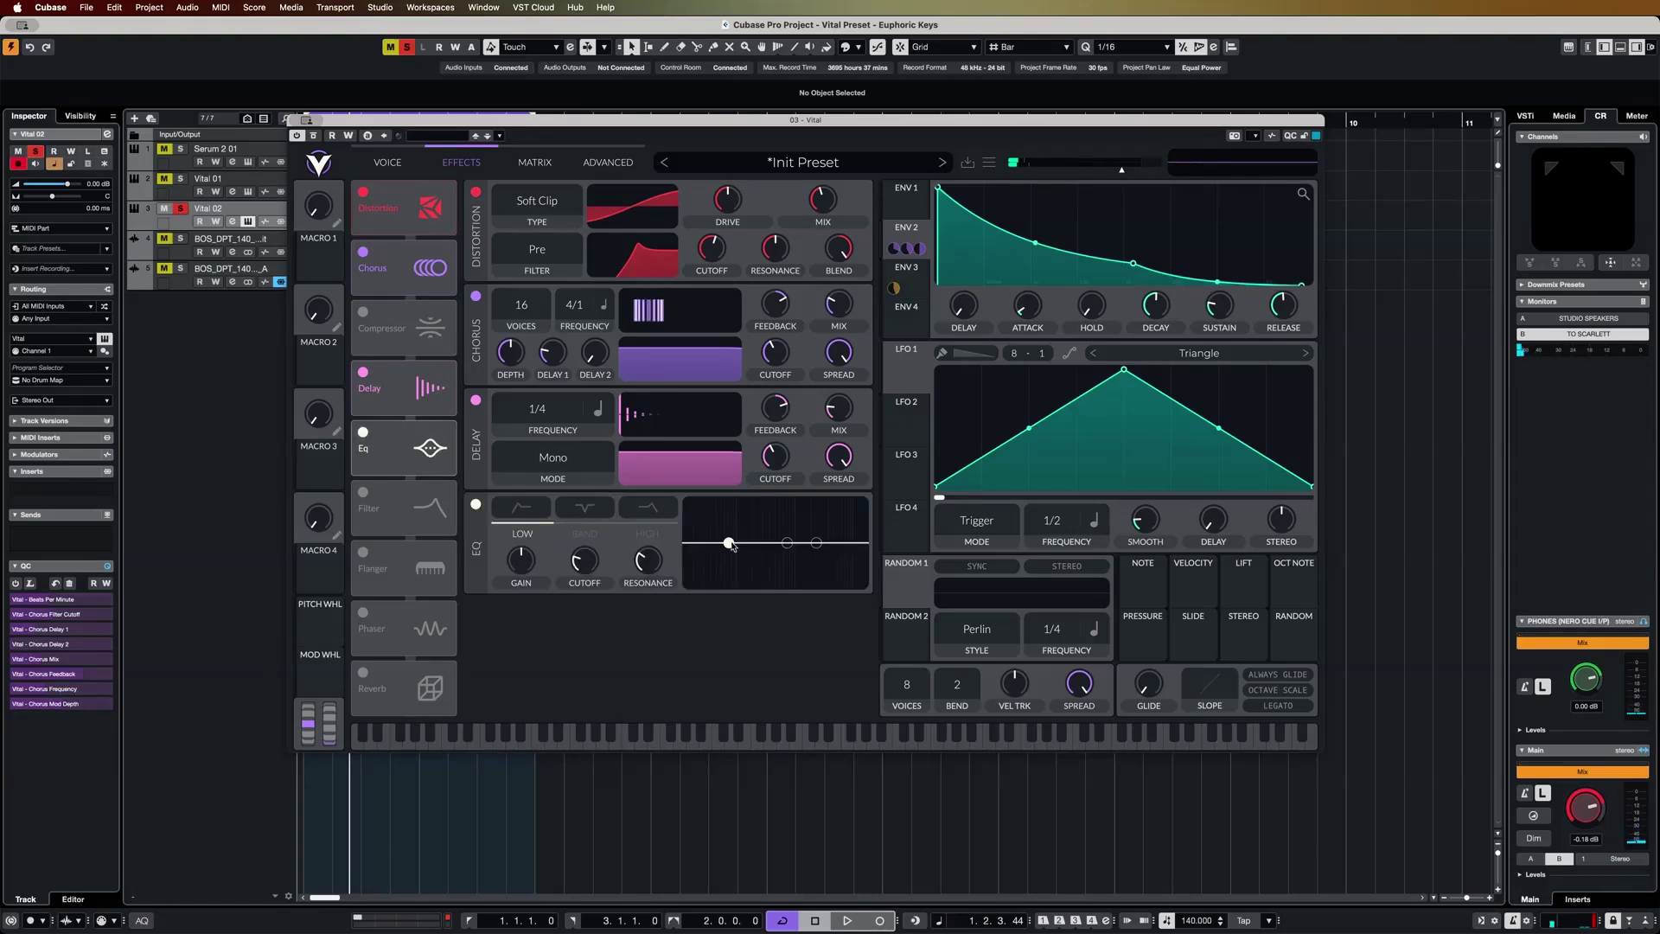
drag(731, 545, 720, 527)
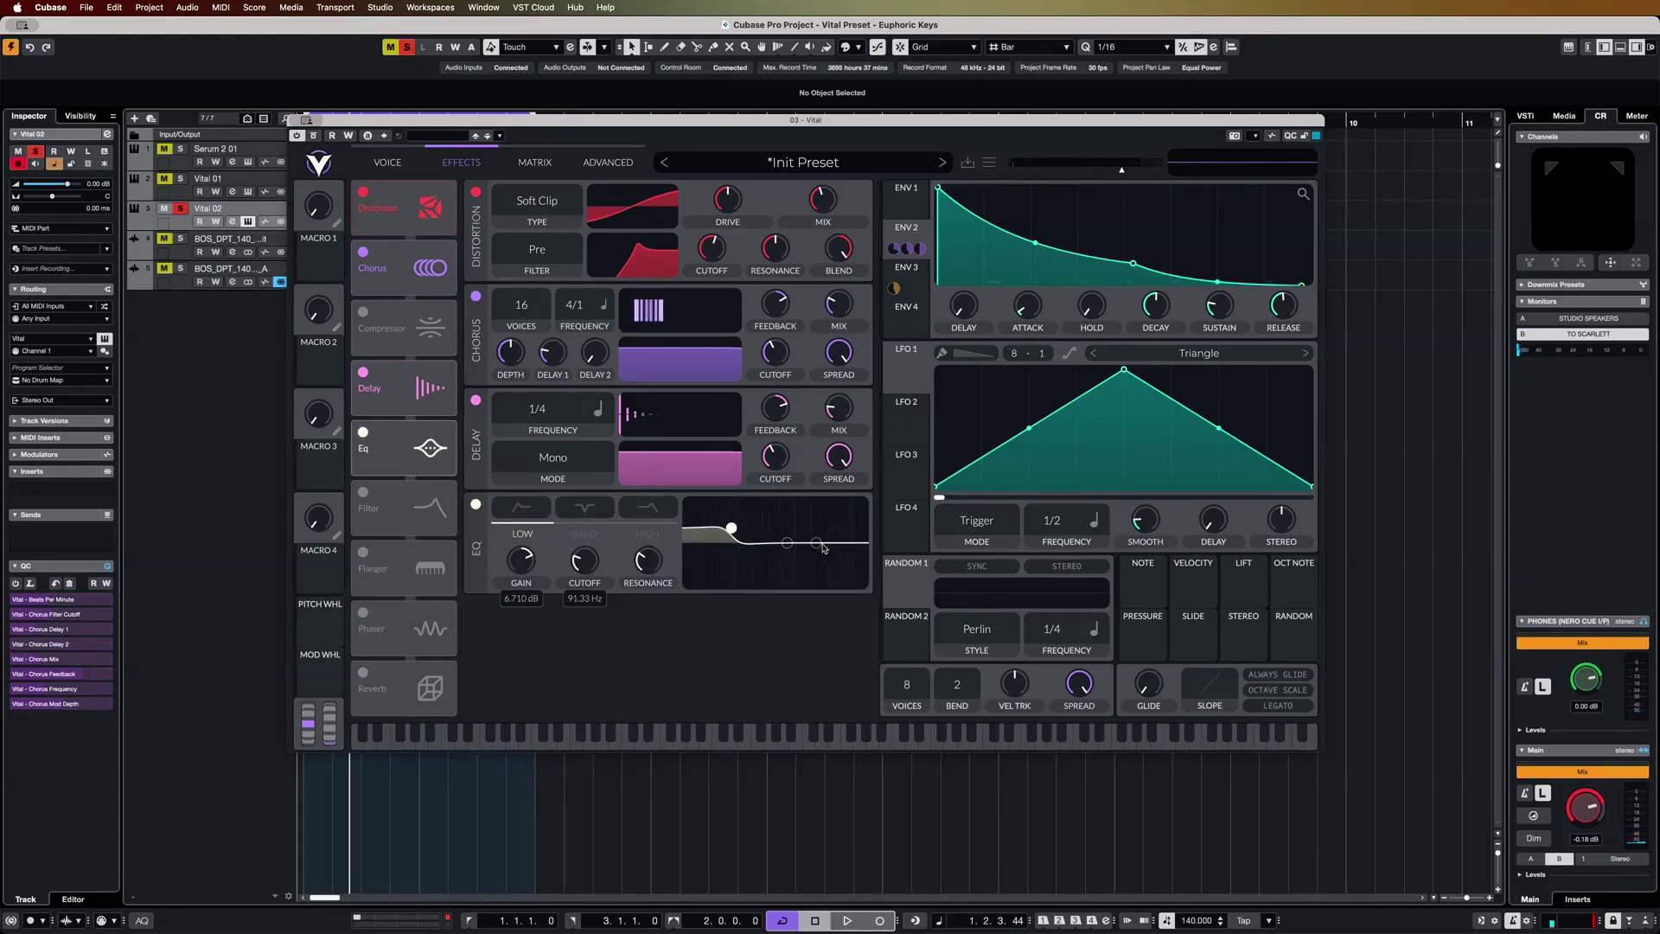
drag(823, 548, 822, 540)
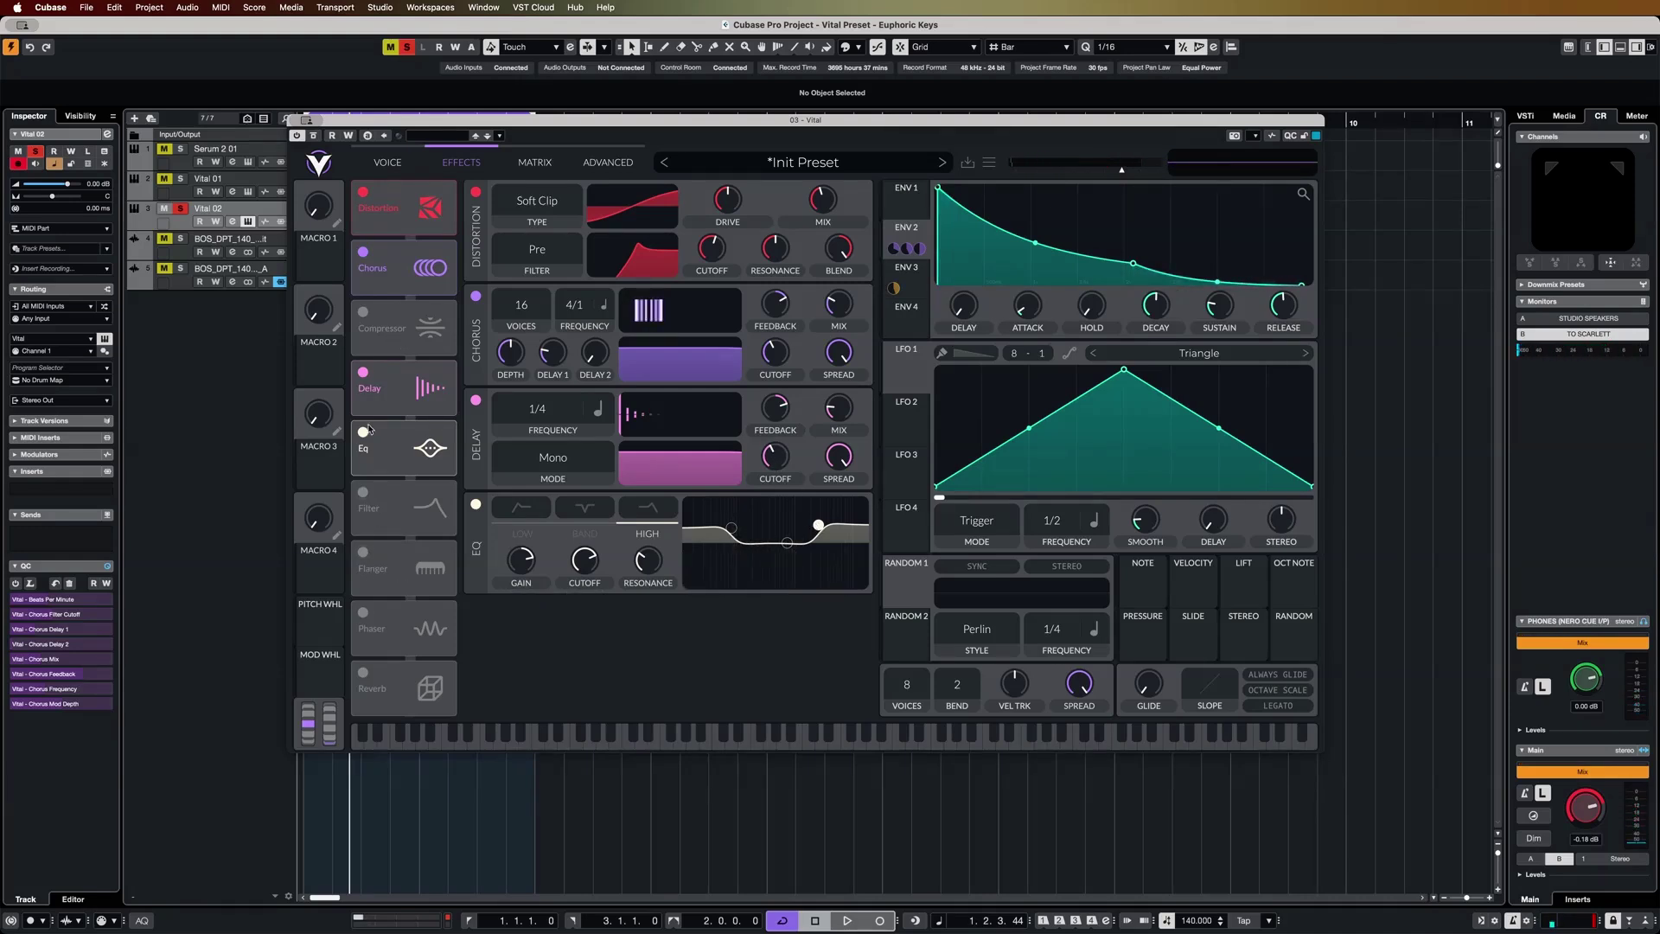
Step: Enable the reverb, cut its low frequencies and lower the synth's master volume
click(363, 672)
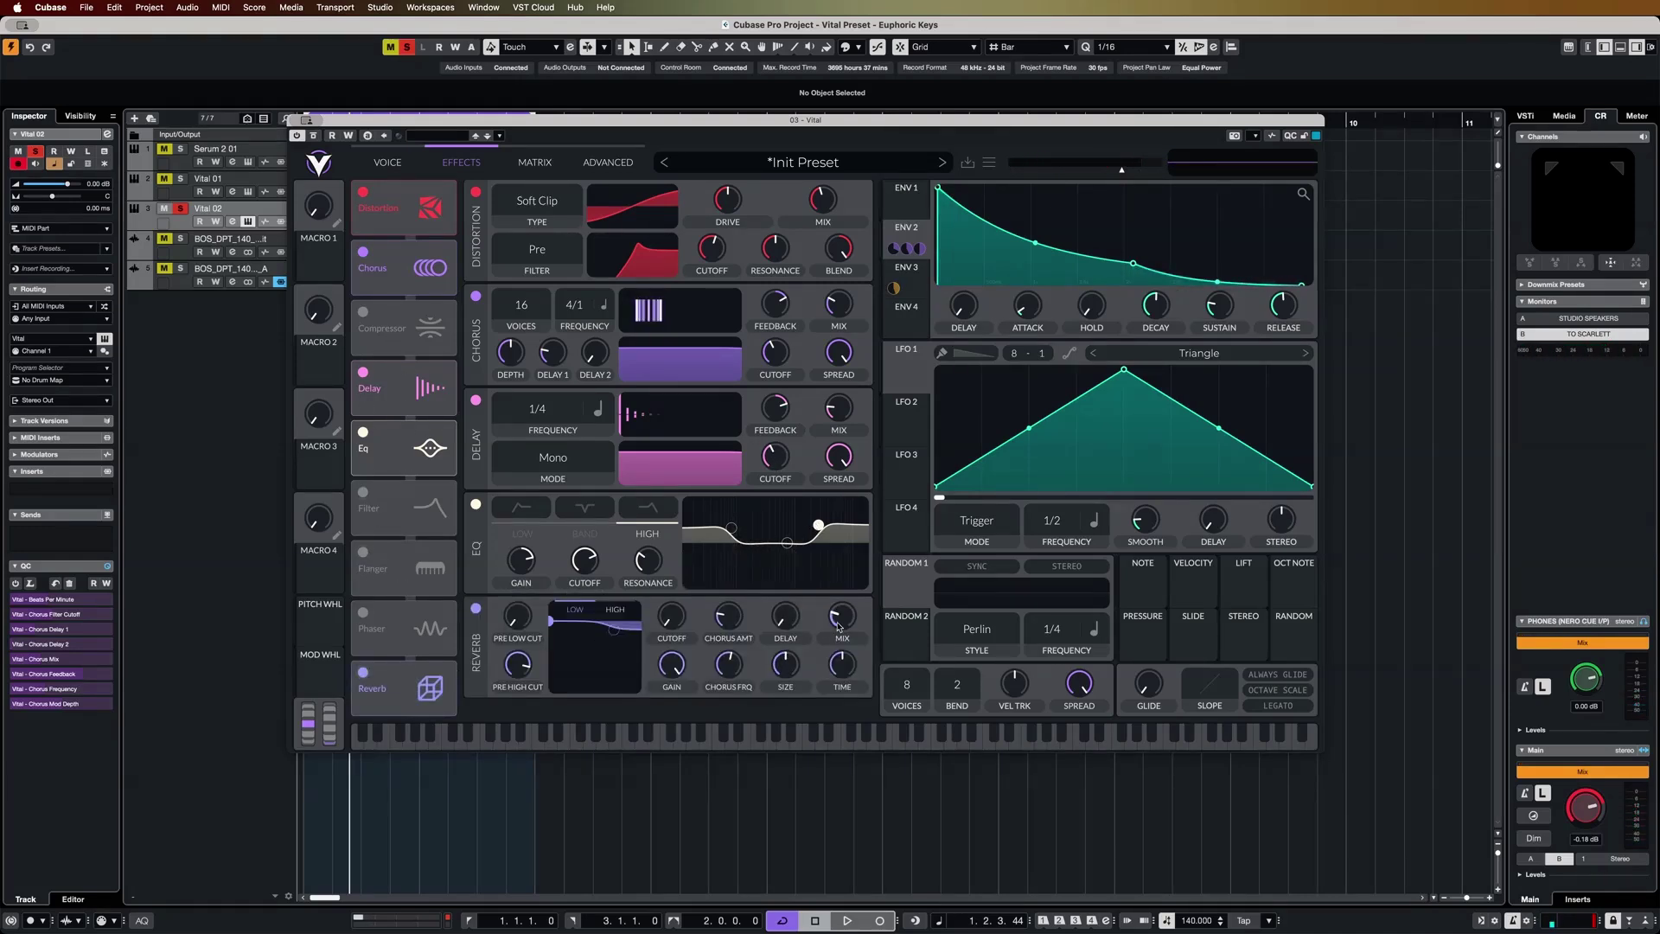
drag(550, 634, 578, 674)
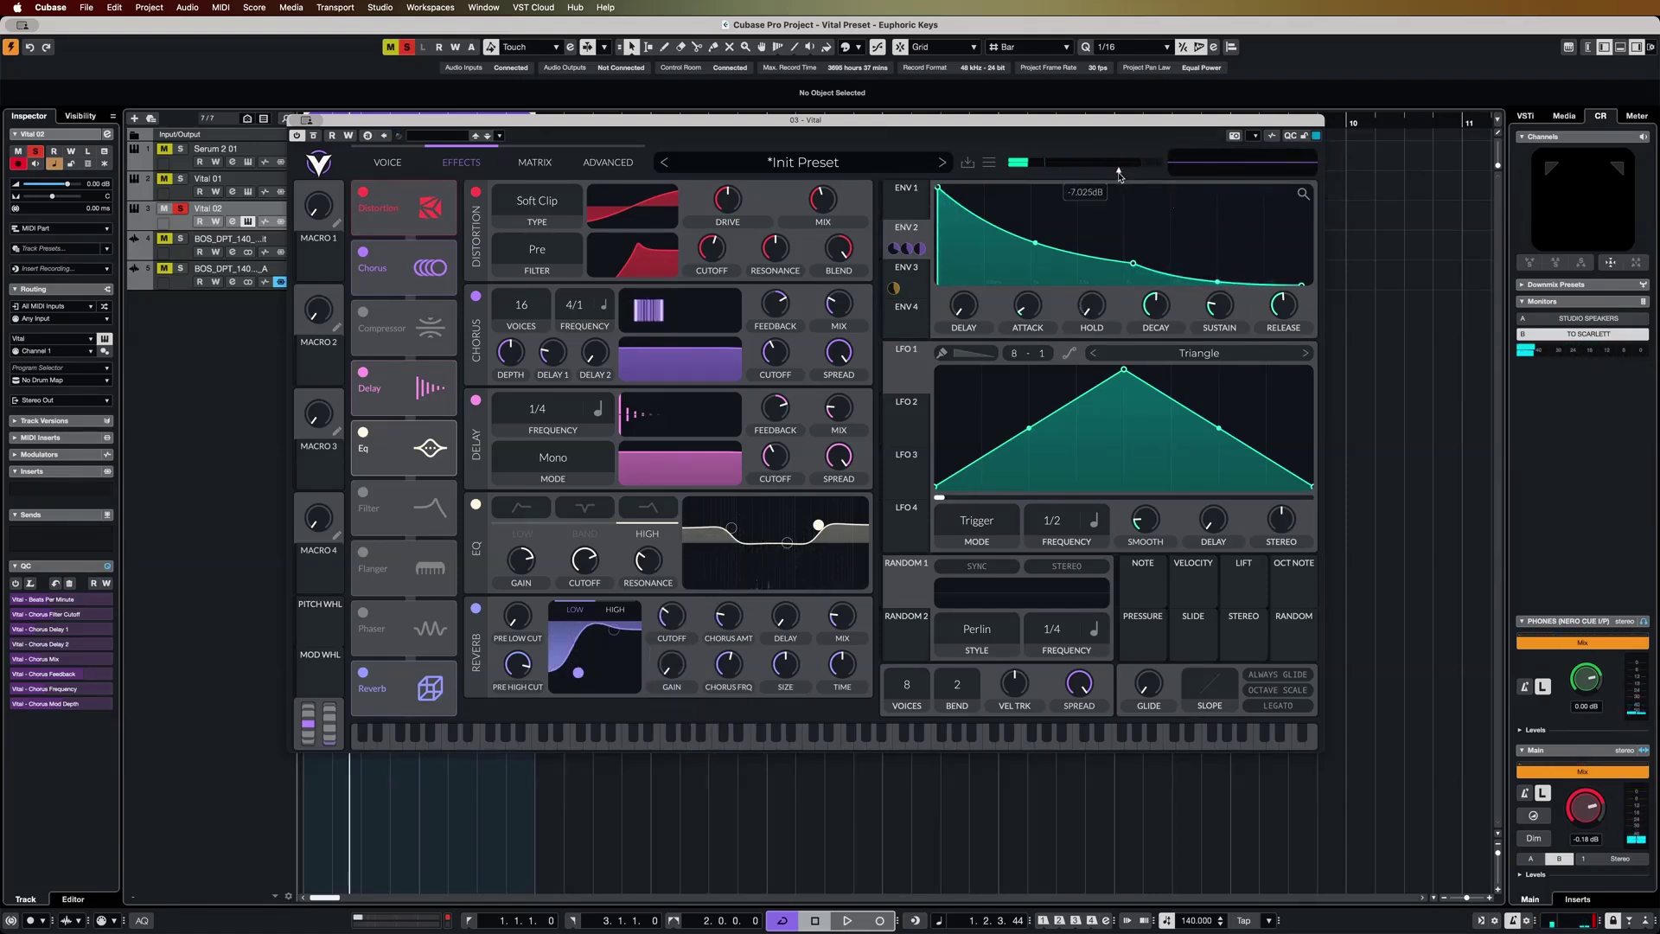
drag(1113, 176, 1095, 173)
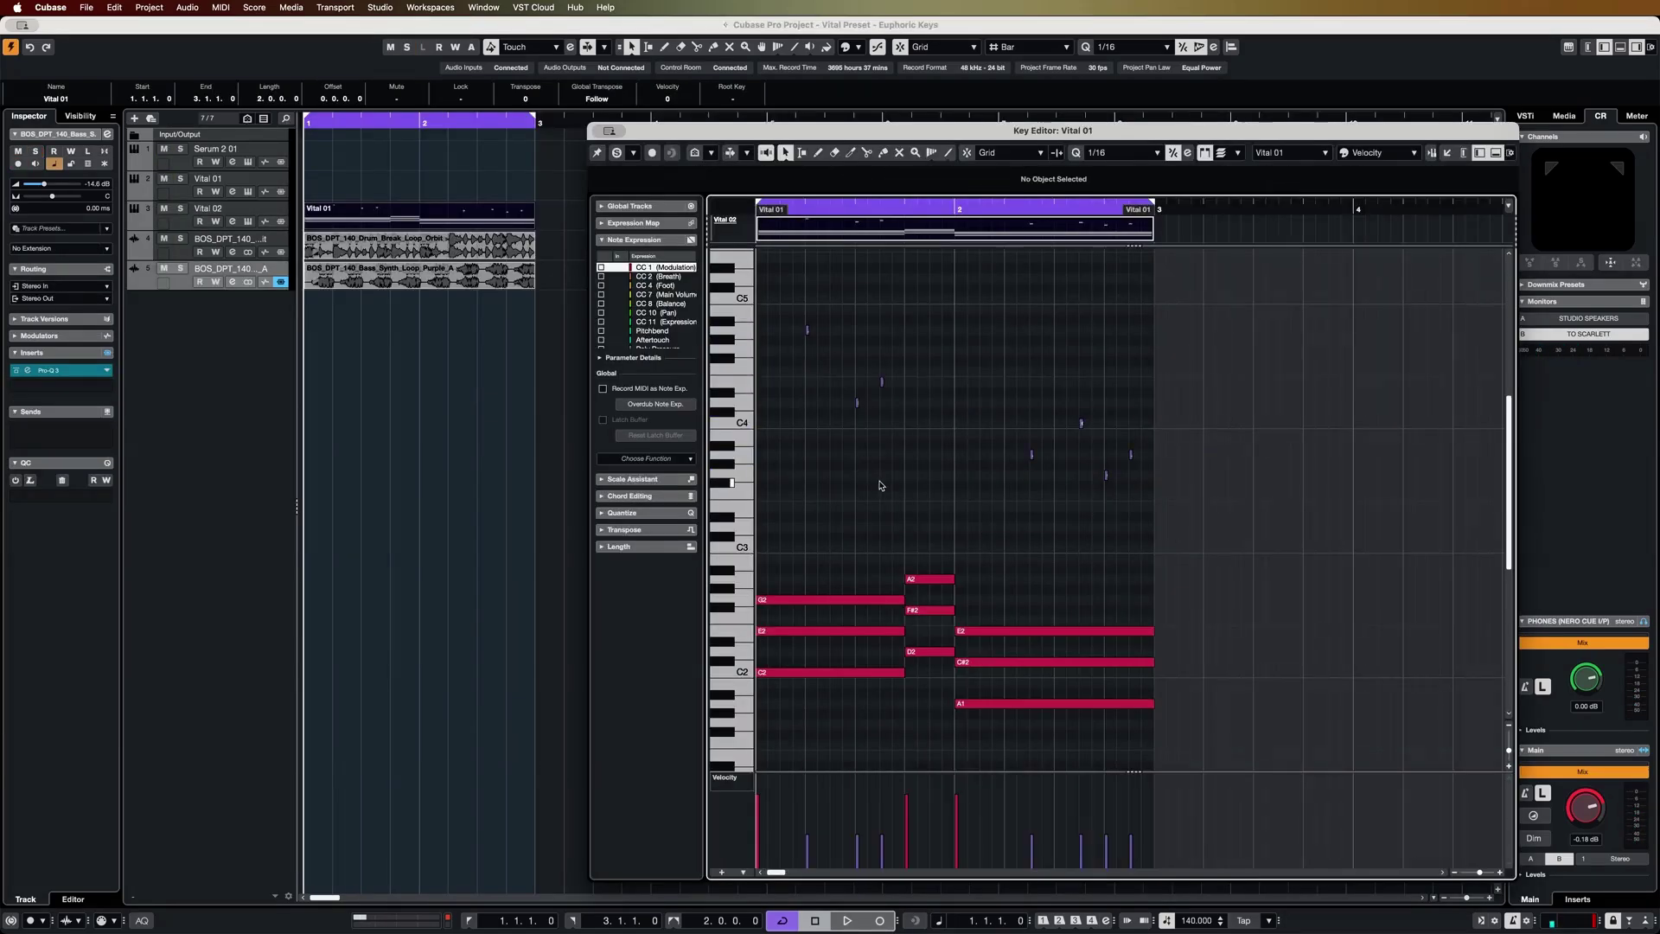
Step: Play the loop and delete the last short melody note from the Vital 02 track's MIDI part in the Key Editor
click(378, 147)
key(space)
double_click(400, 216)
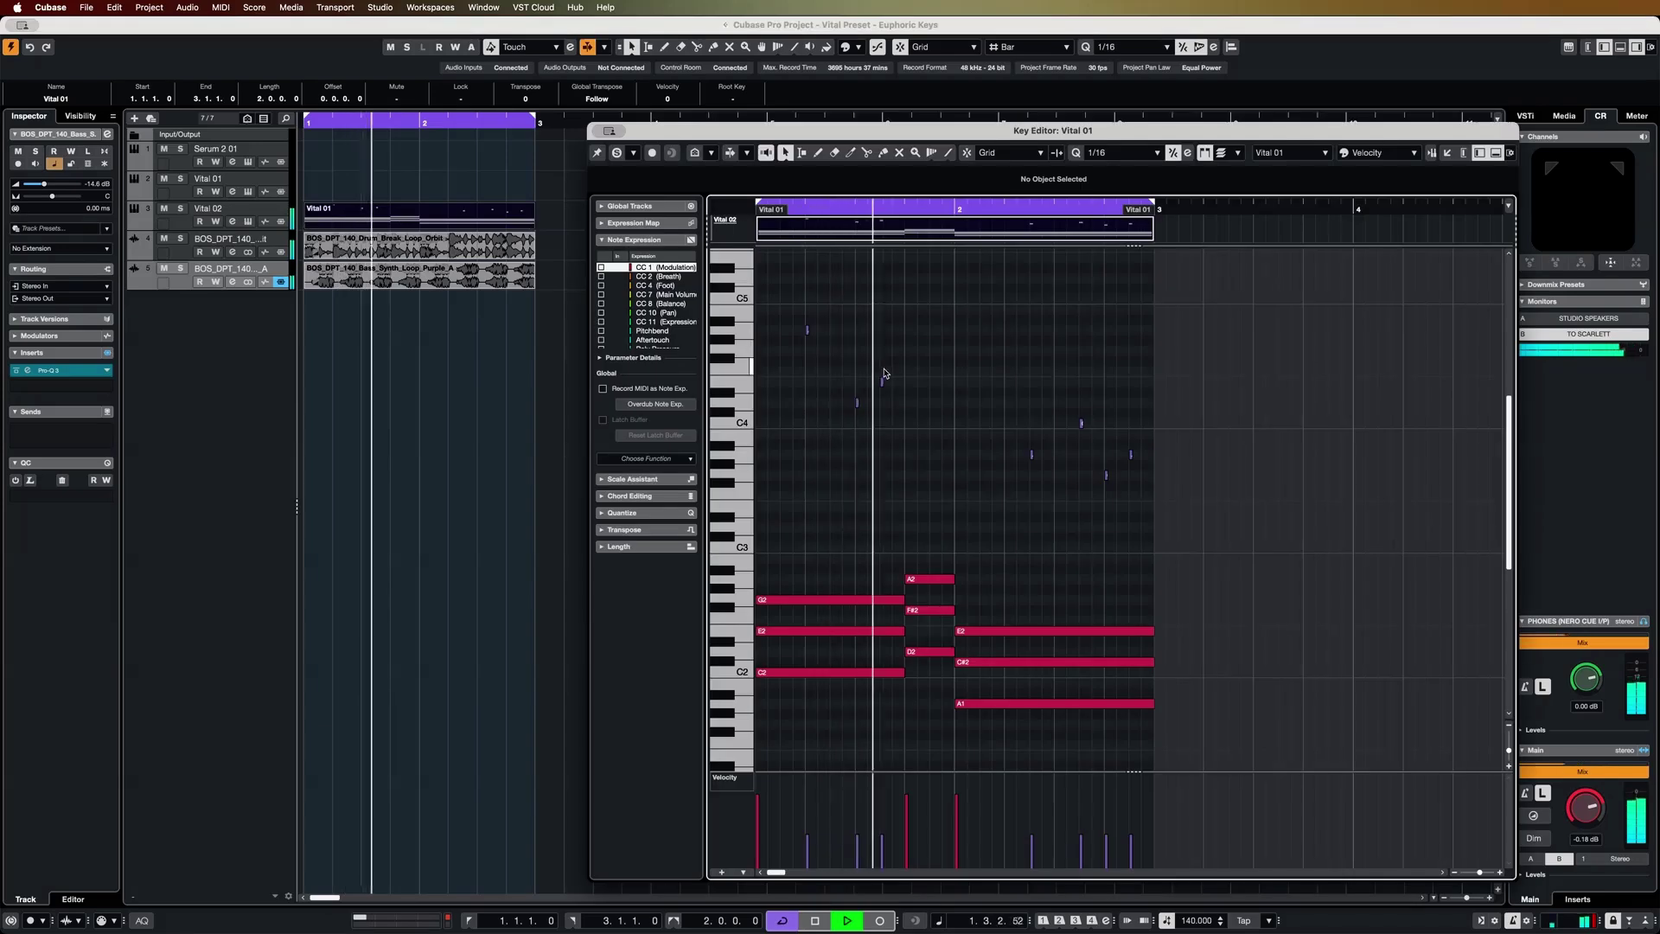
scroll(971, 497, left, 3)
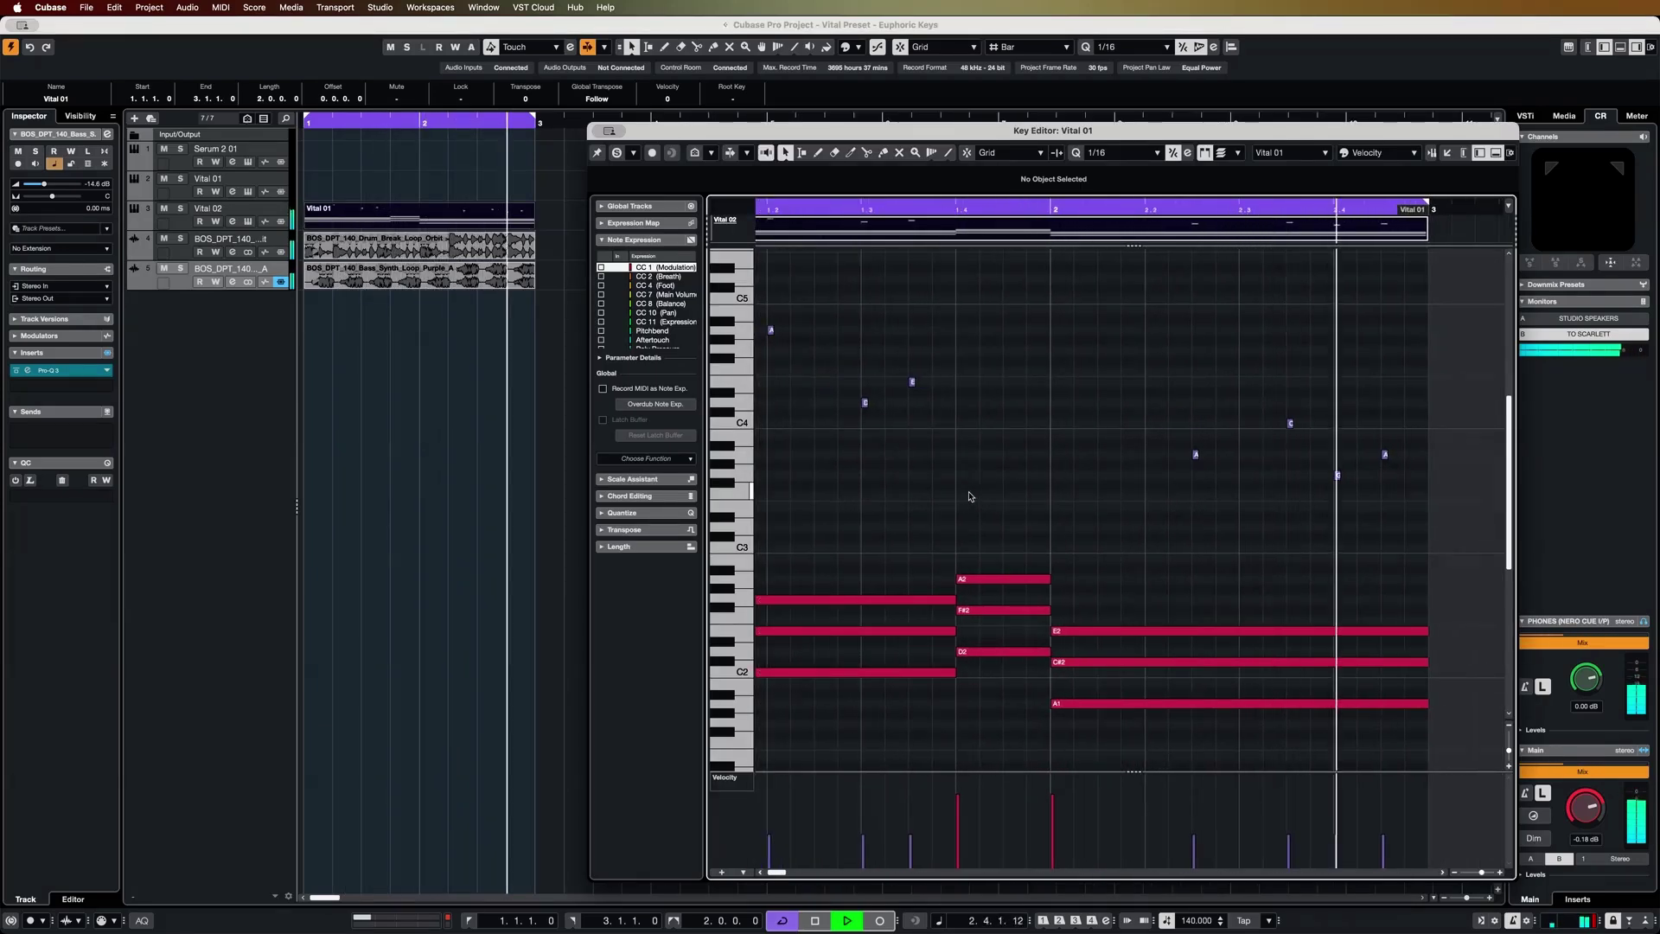
scroll(1076, 449, down, 1)
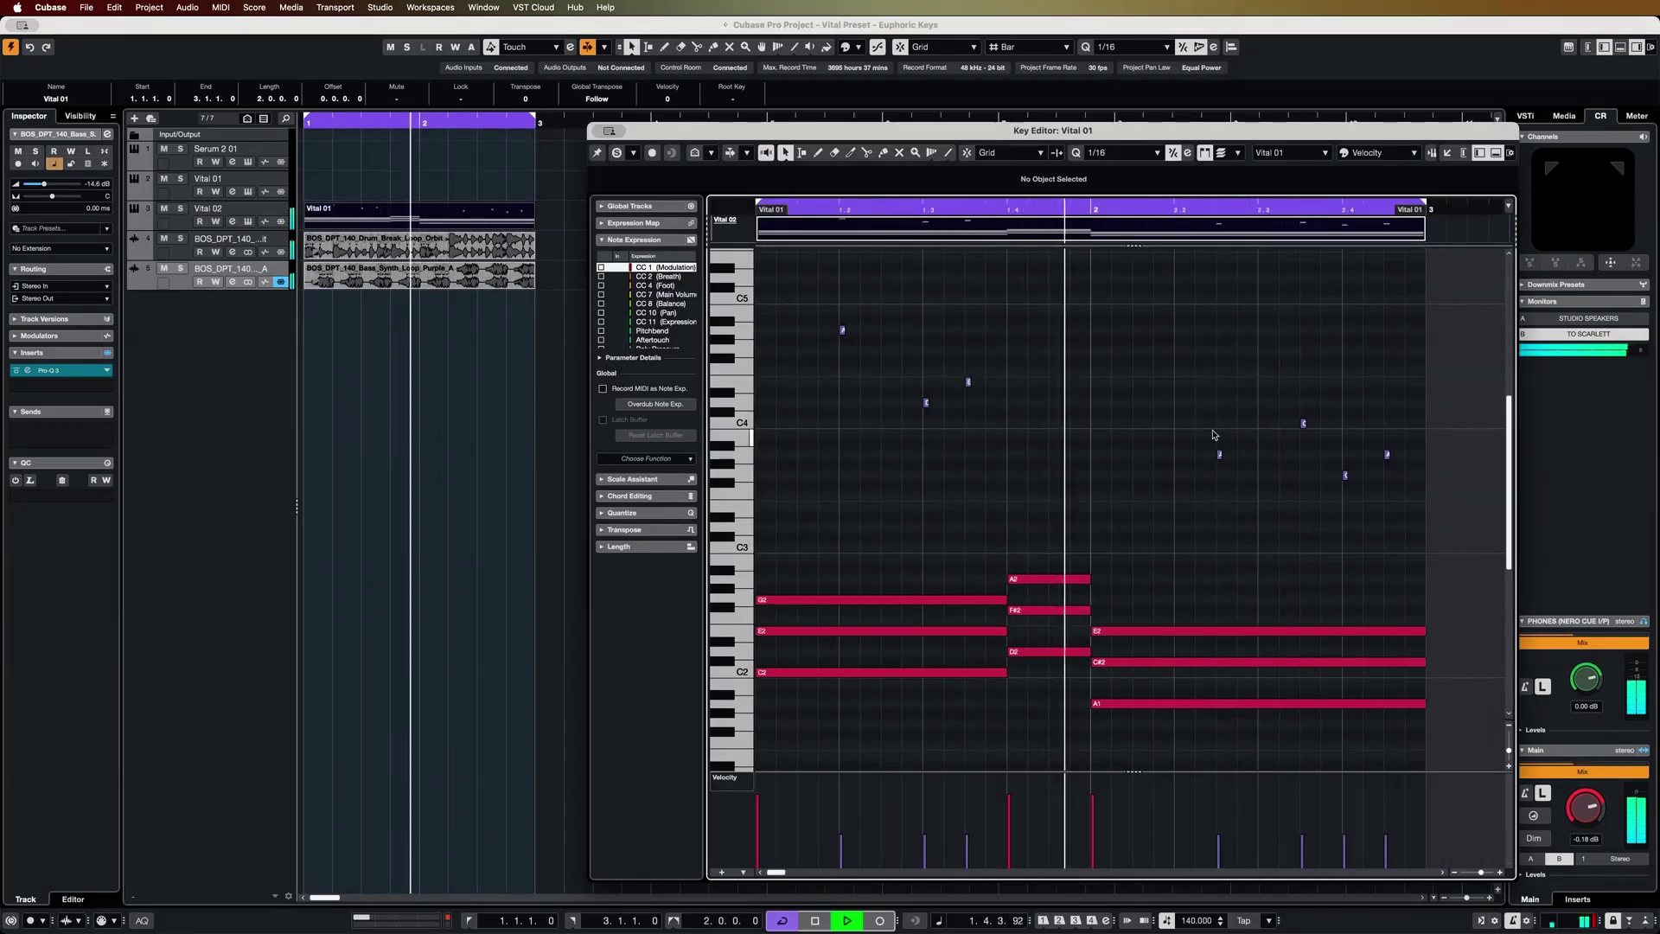
click(1388, 455)
key(Delete)
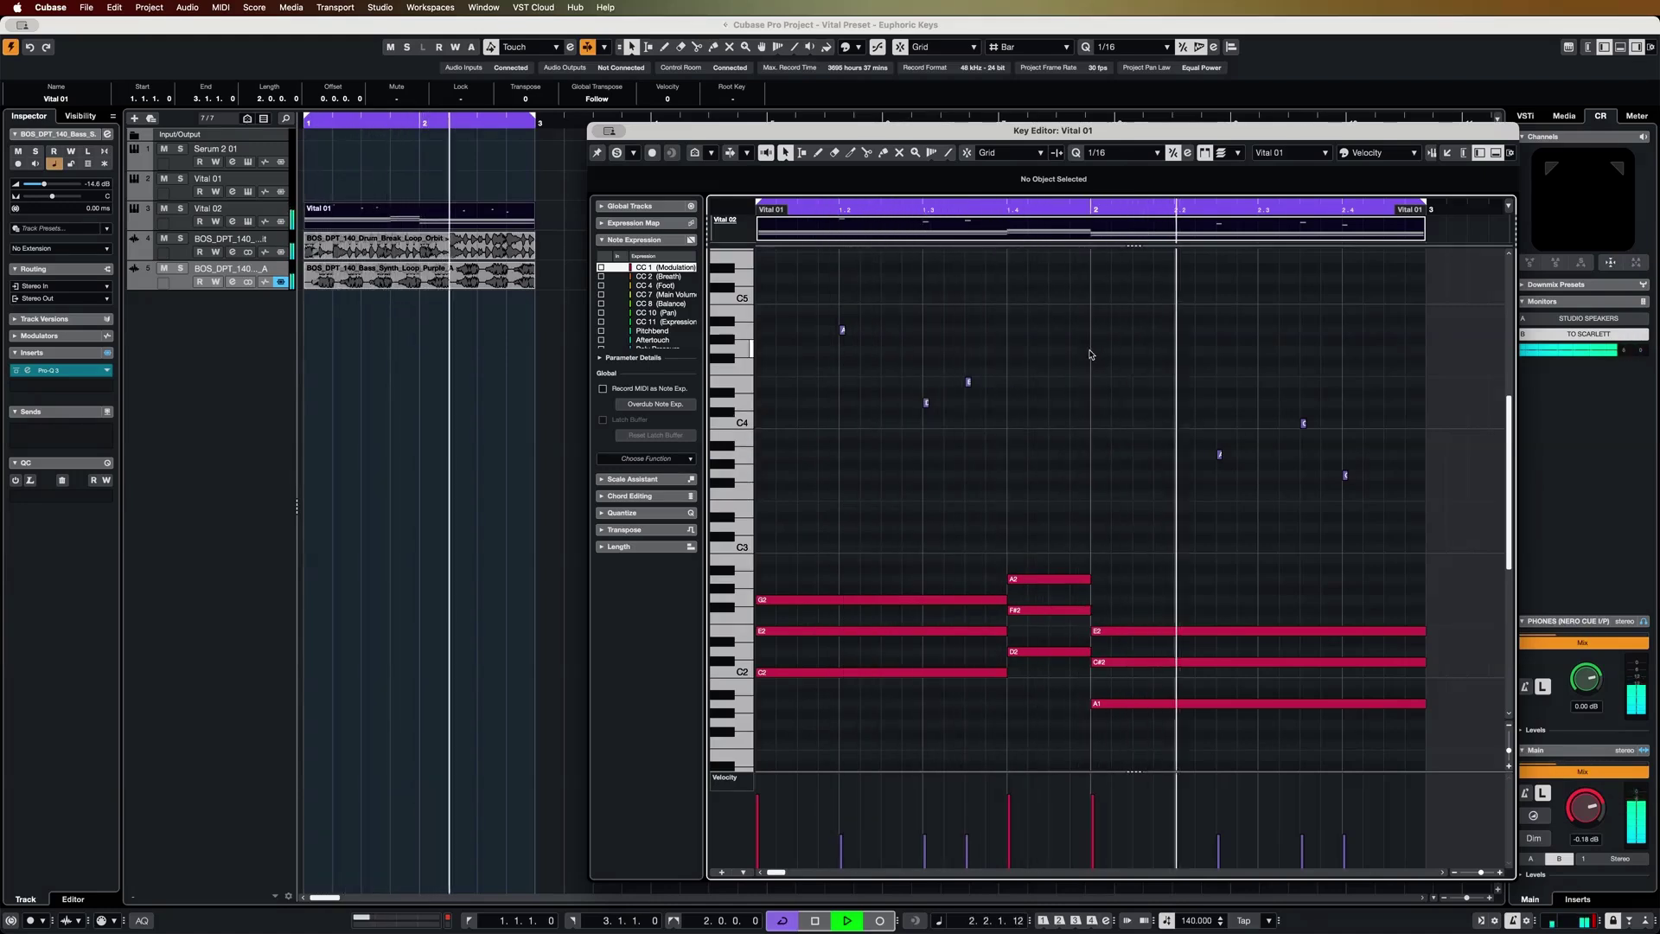
Step: Solo the Vital 02 track to hear the keys alone and stop playback
click(189, 217)
click(181, 209)
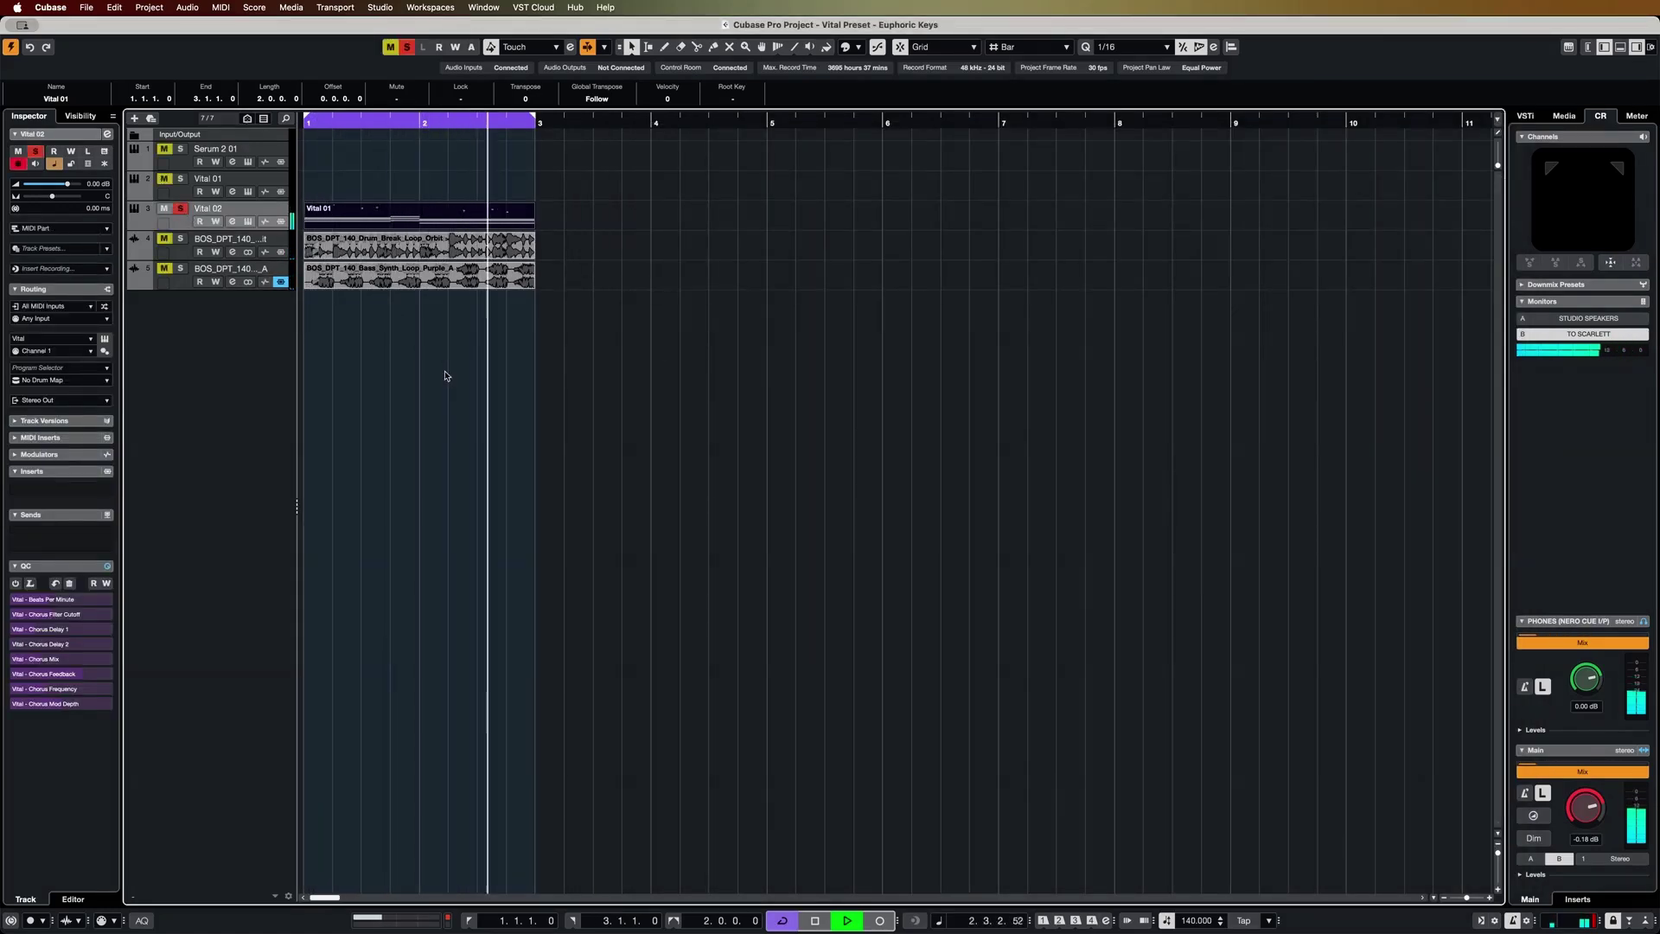
key(space)
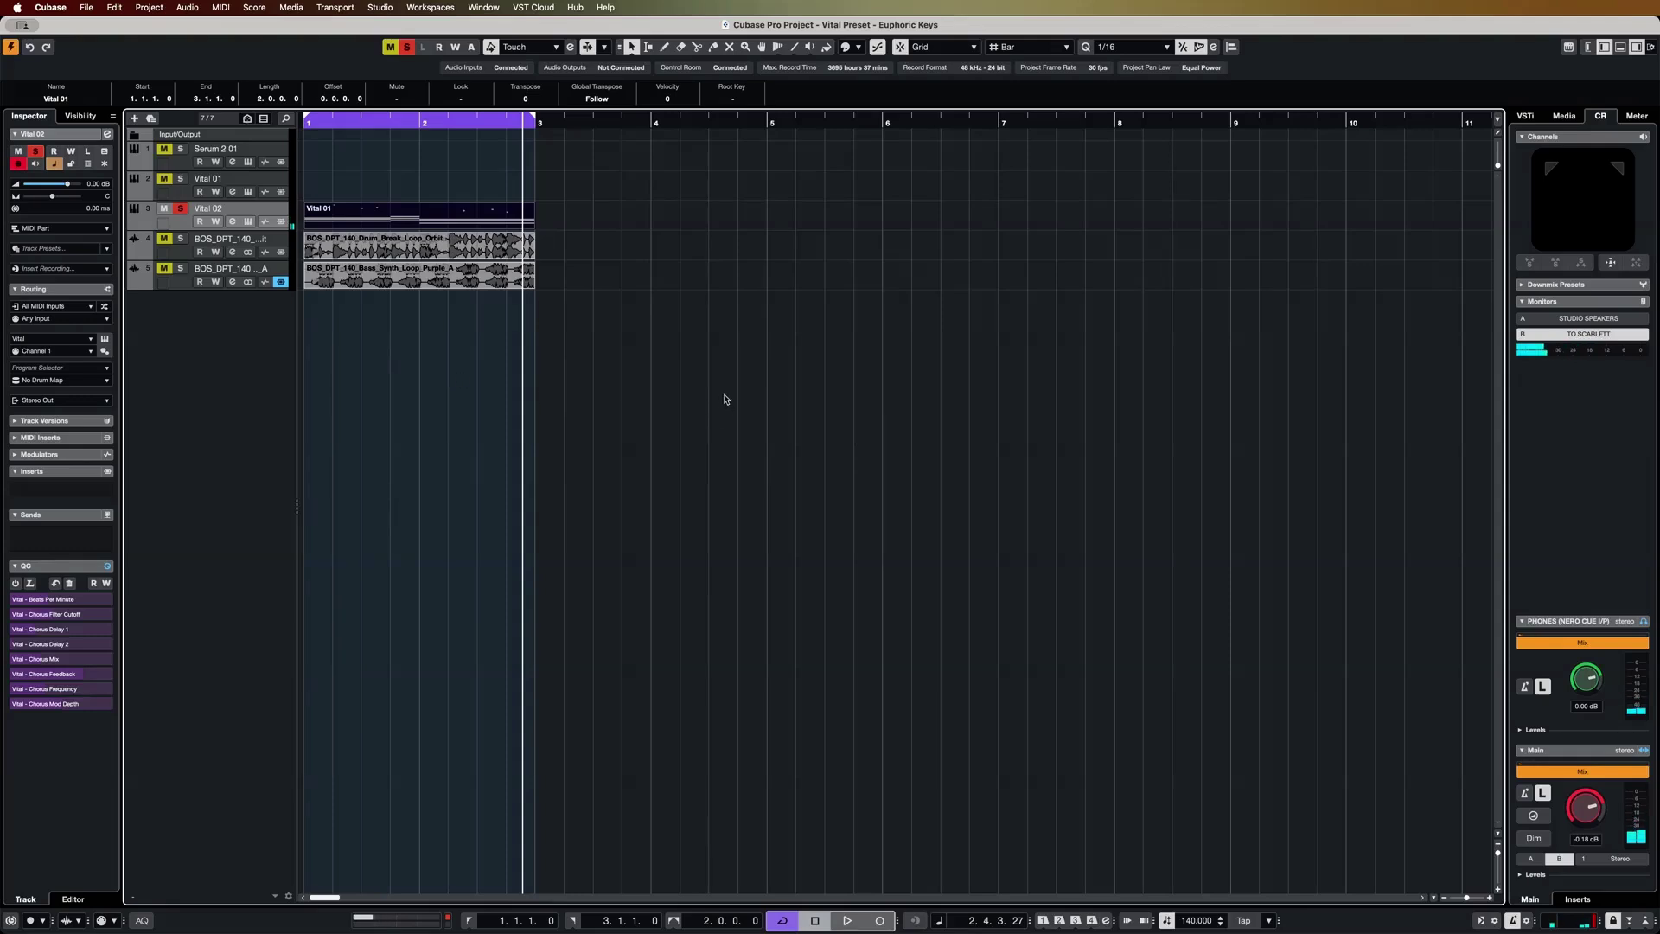